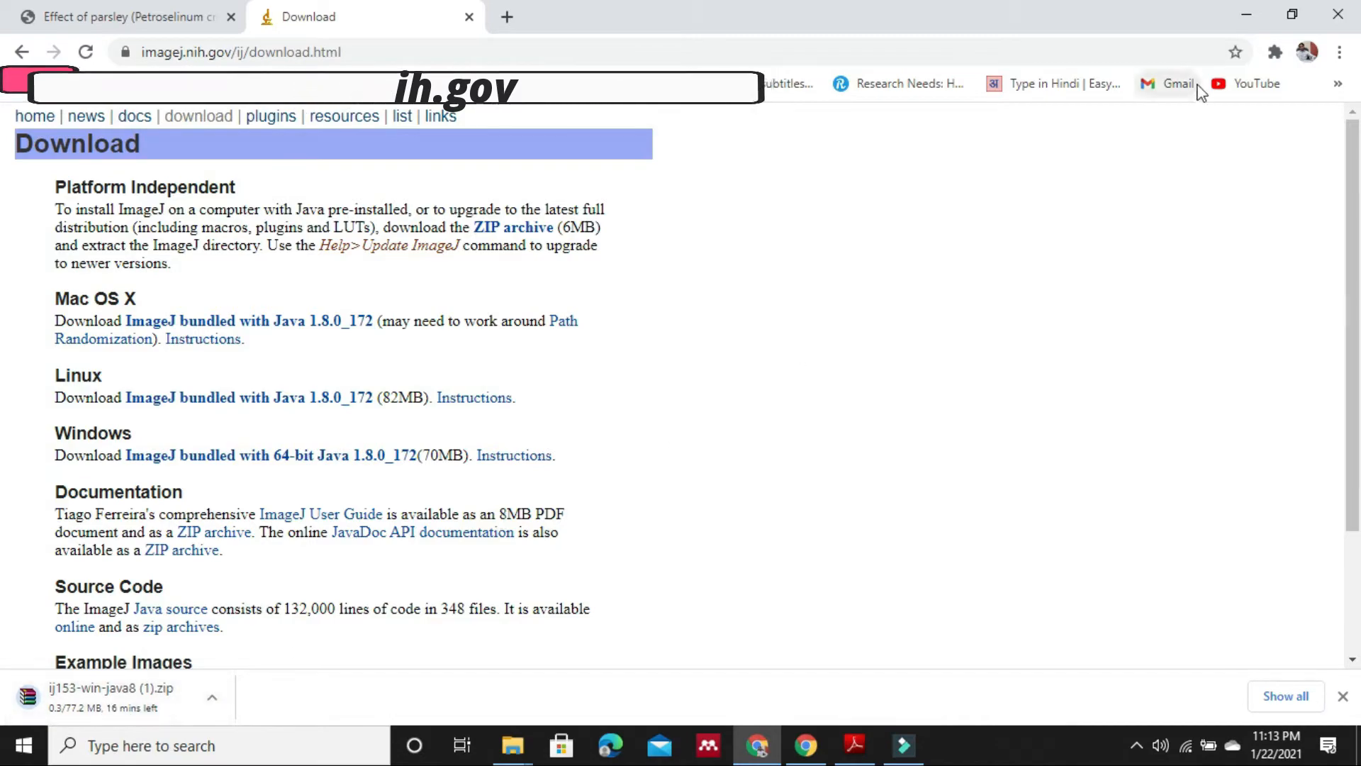
Open the ij152-win-java8 archive from the desktop and launch ImageJ.exe from its ImageJ folder
left_click(1248, 16)
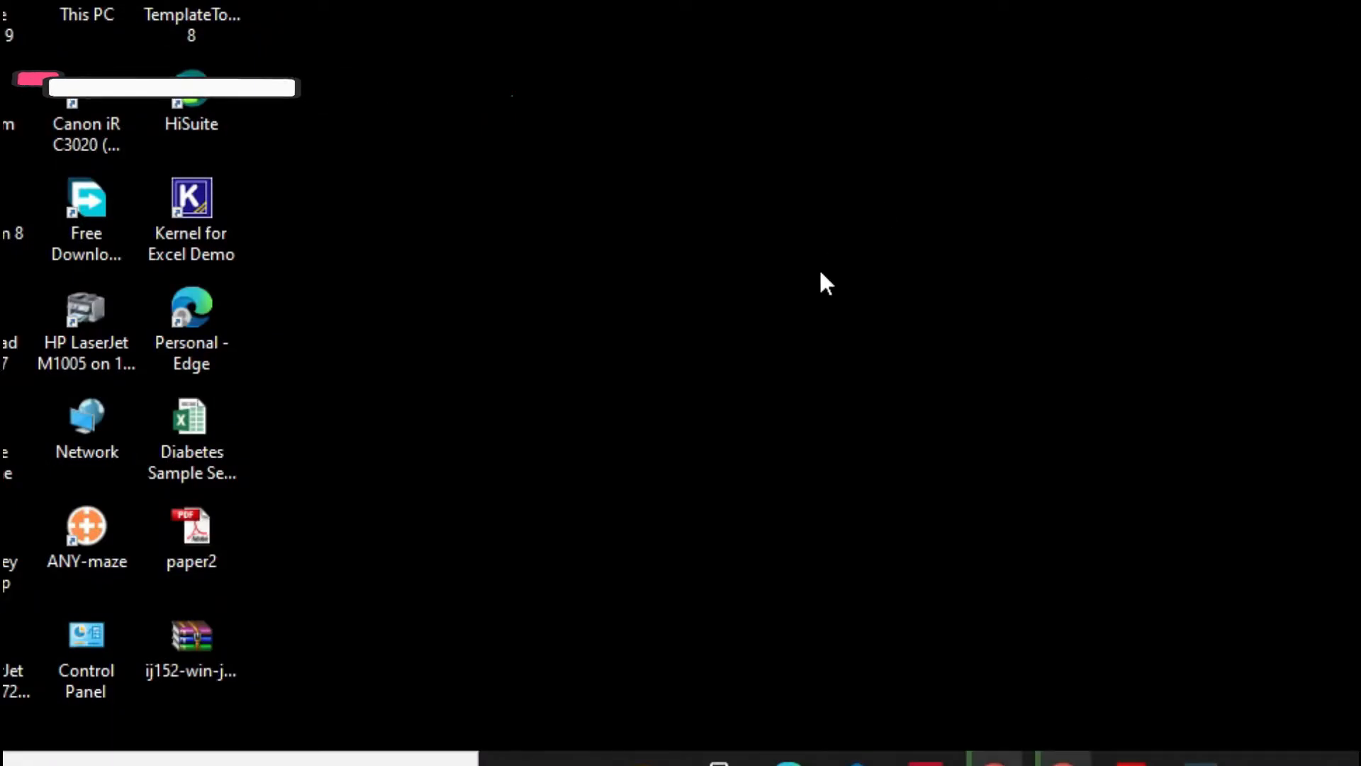
double_click(191, 632)
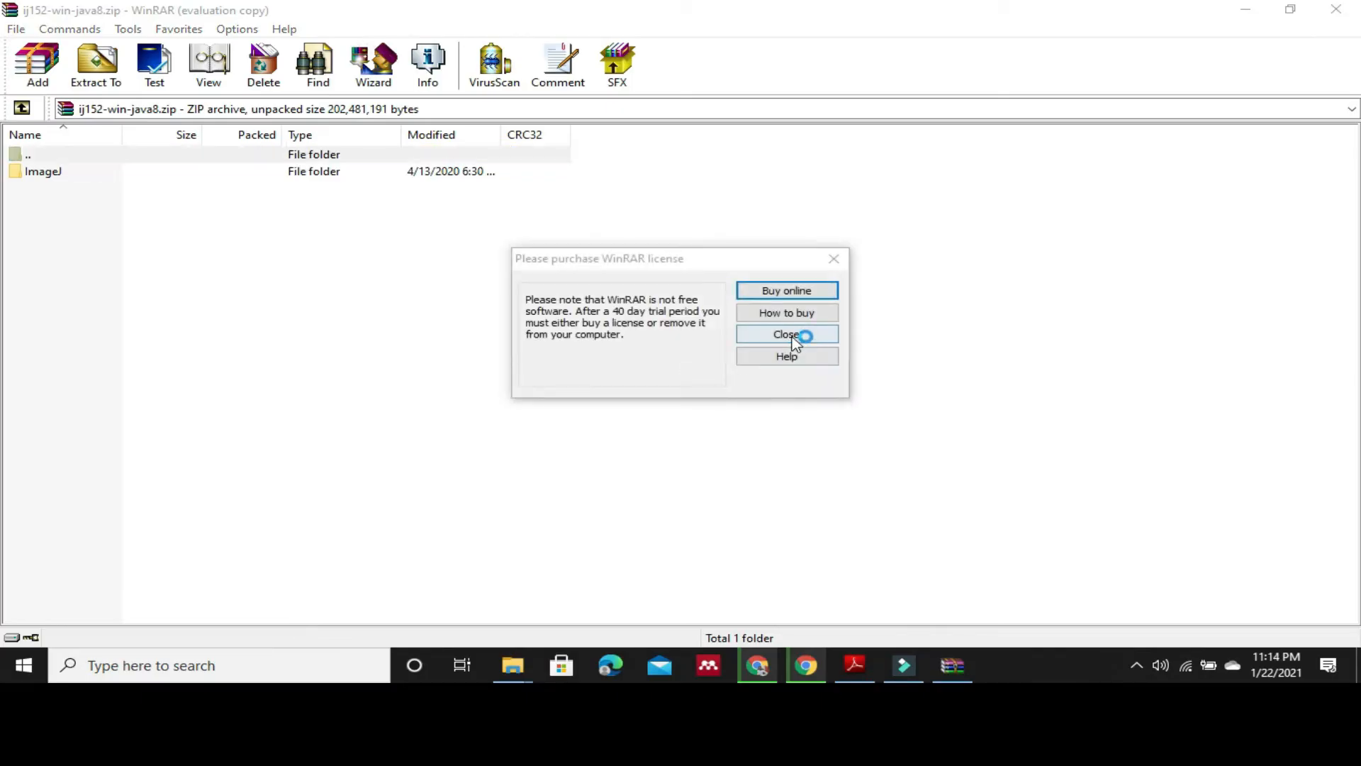
left_click(793, 337)
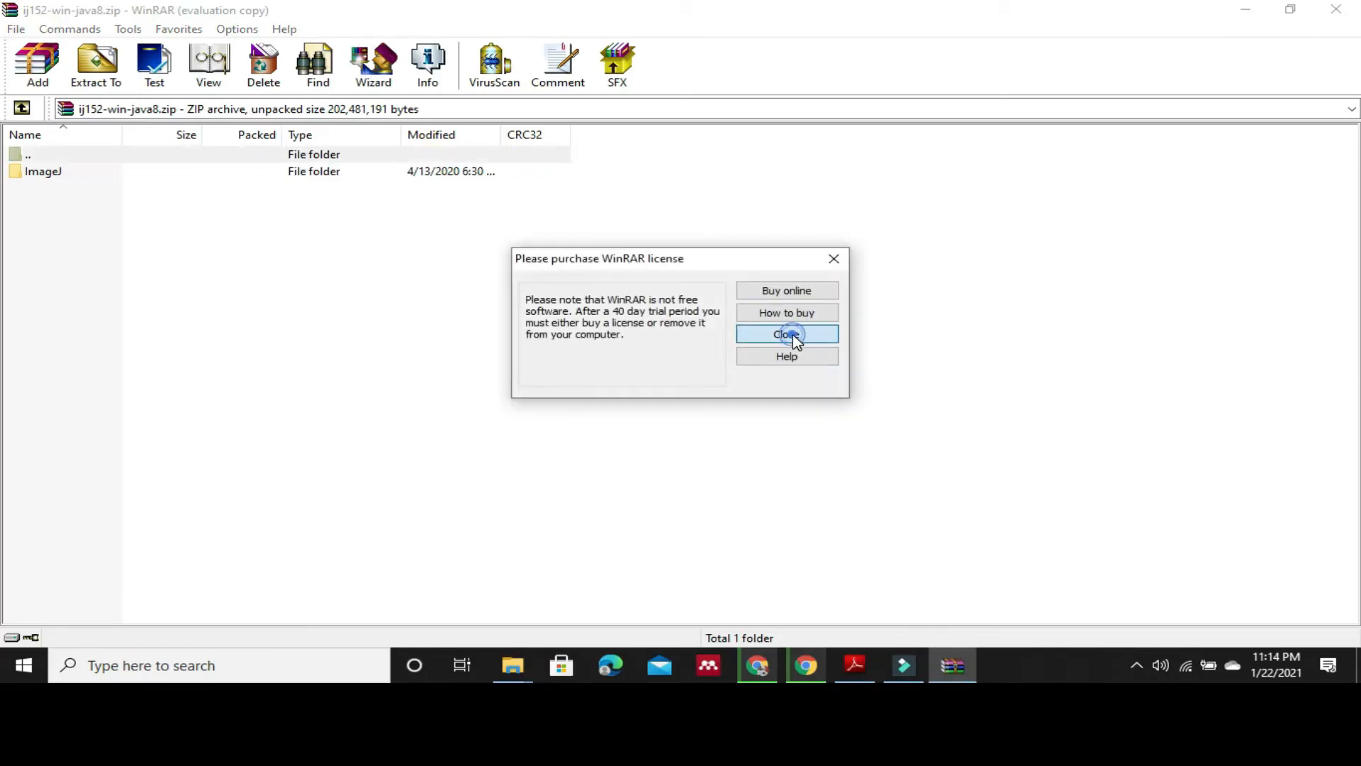
double_click(43, 173)
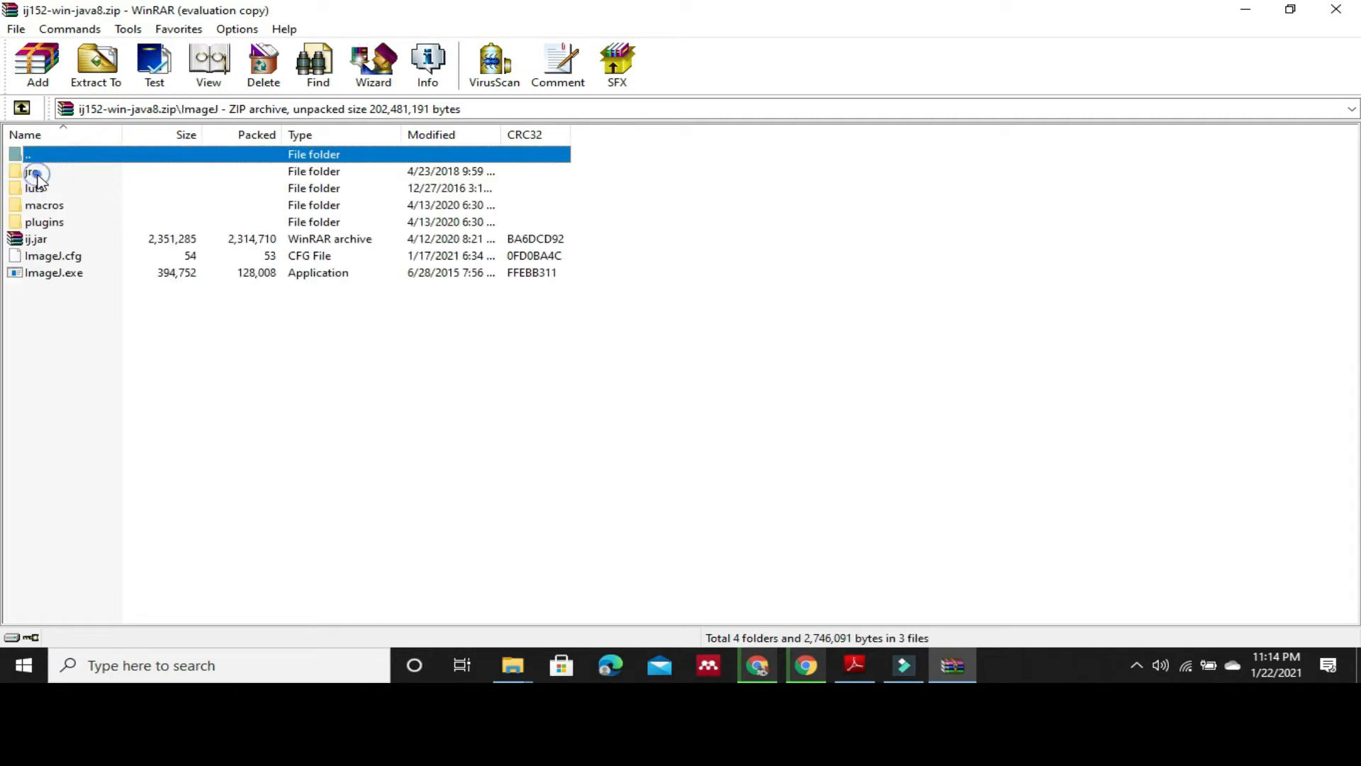
double_click(62, 277)
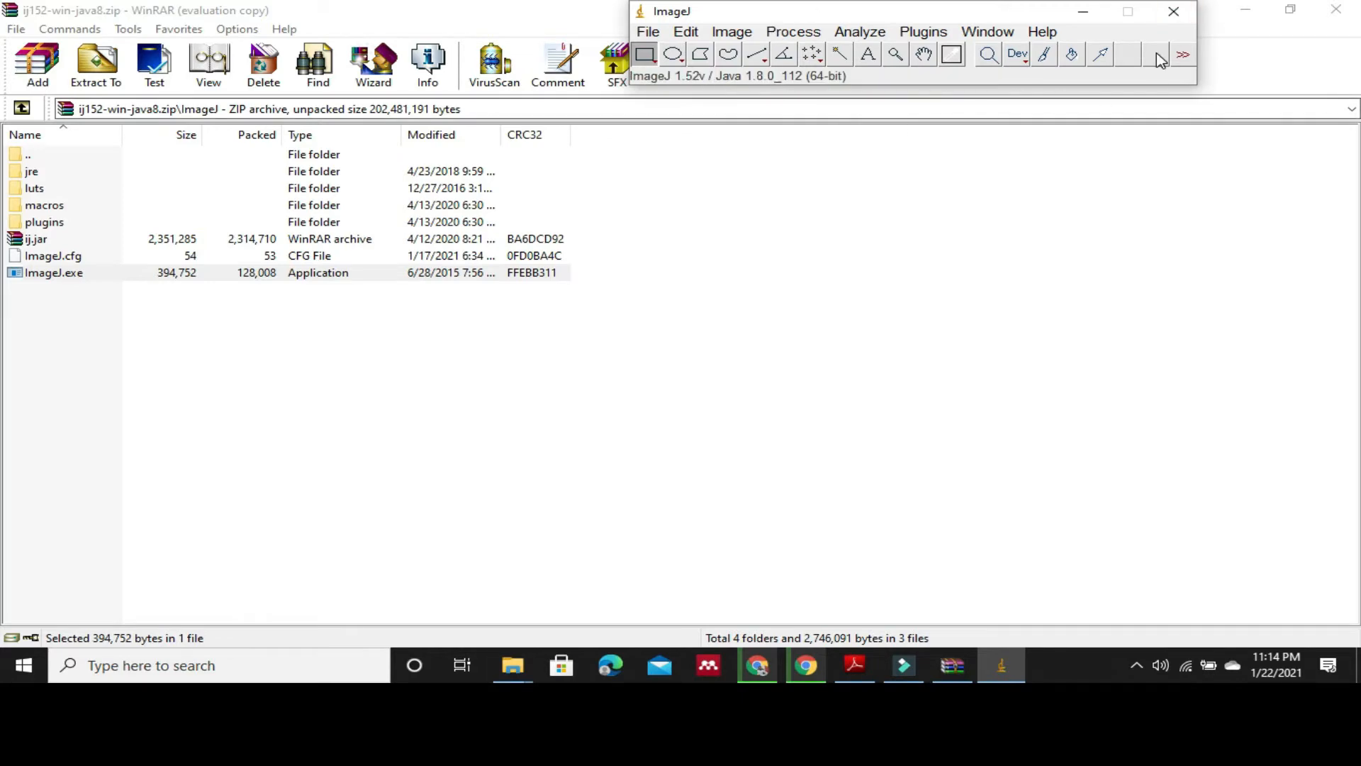
Close the archive window and load the desktop file Brain Histo Image into ImageJ
left_click(1335, 12)
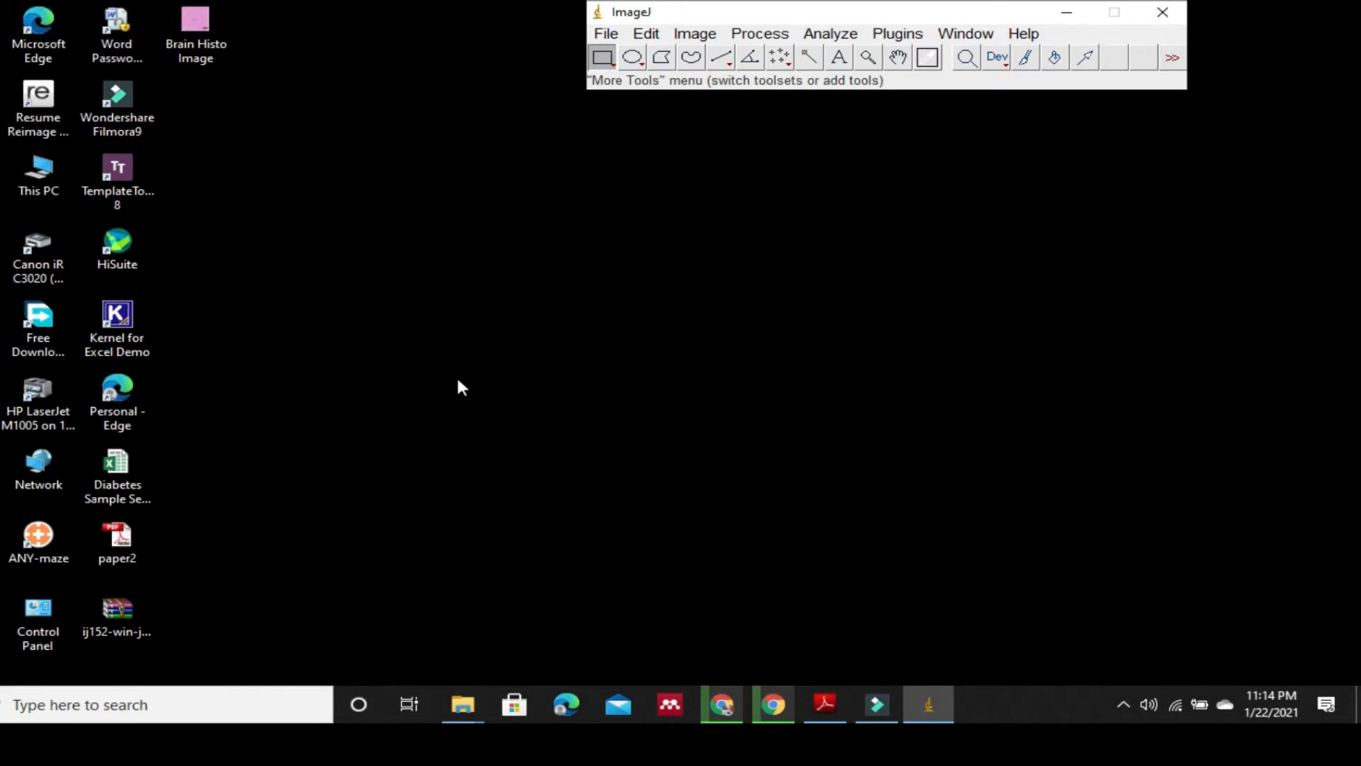
left_click(1069, 12)
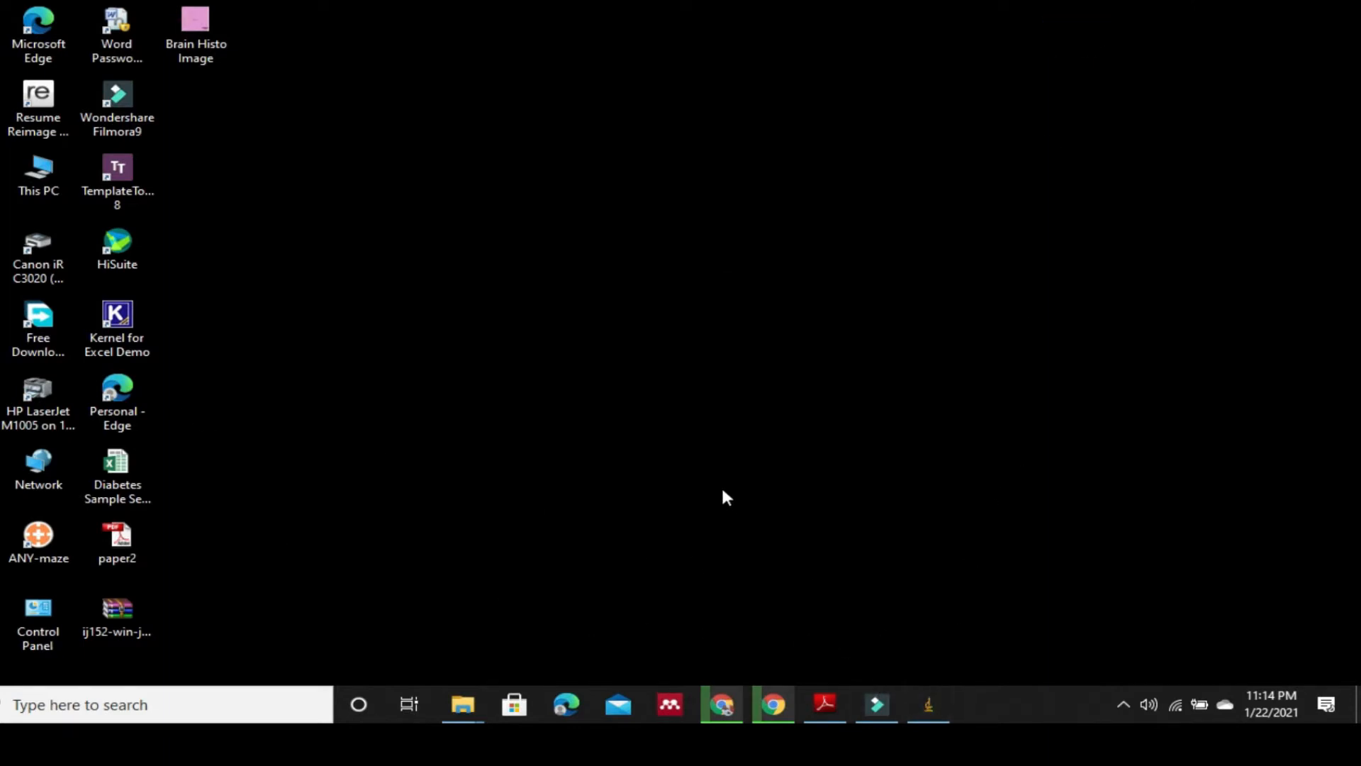
left_click(929, 702)
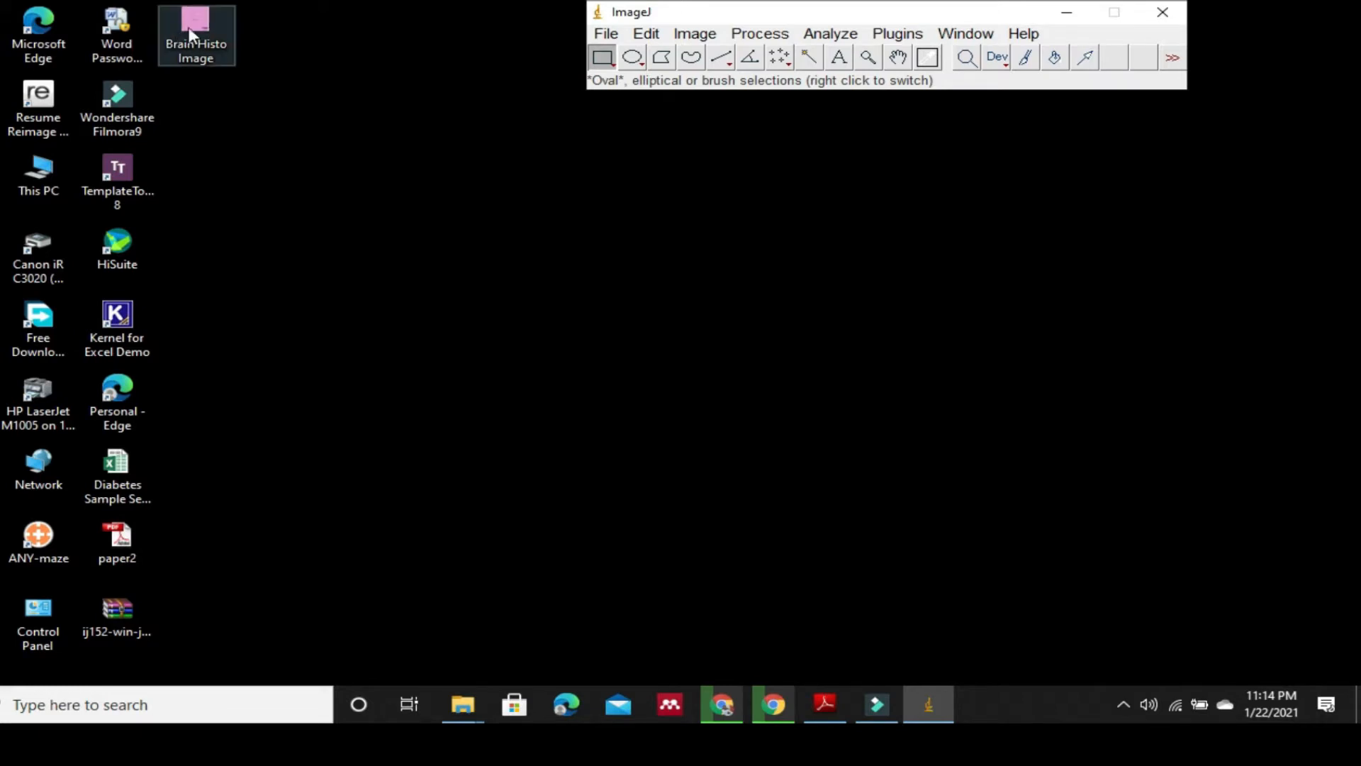
left_click_drag(190, 23, 233, 133)
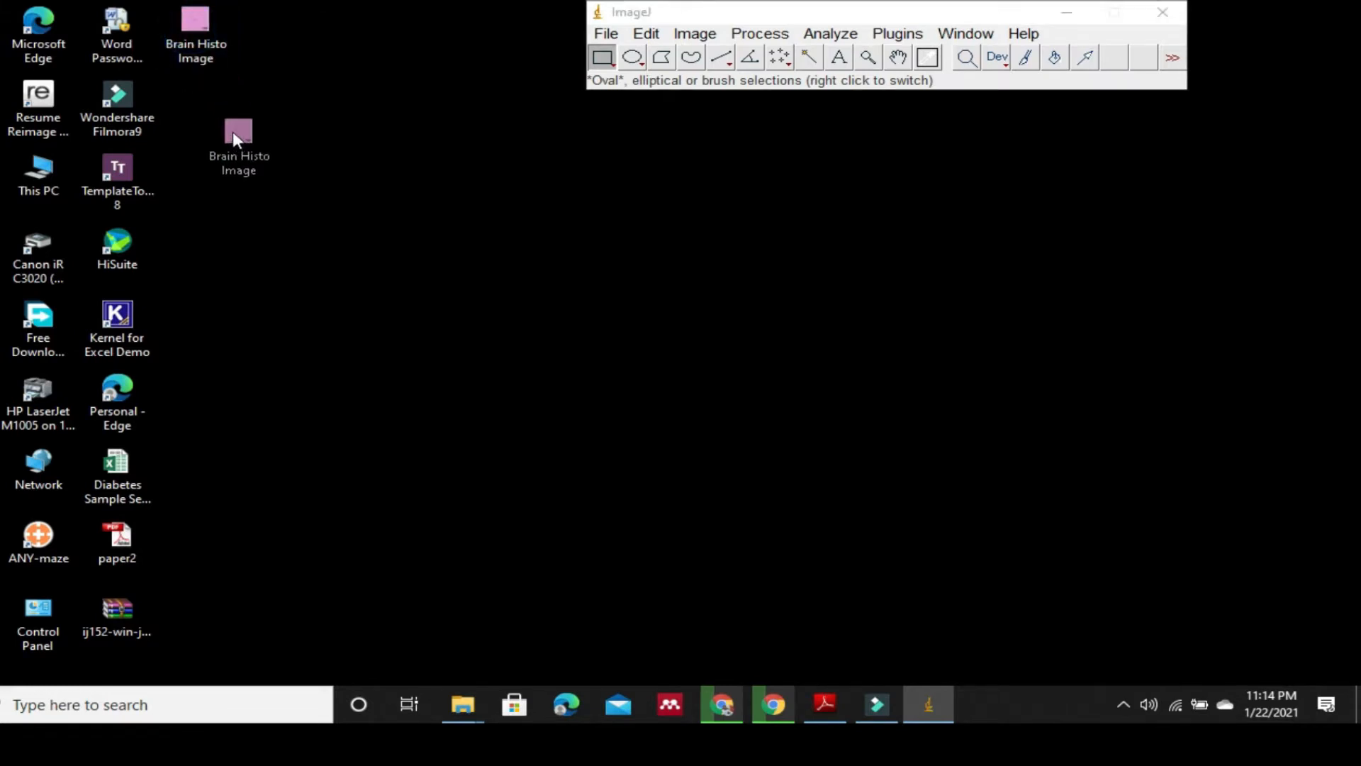
left_click_drag(326, 229, 600, 66)
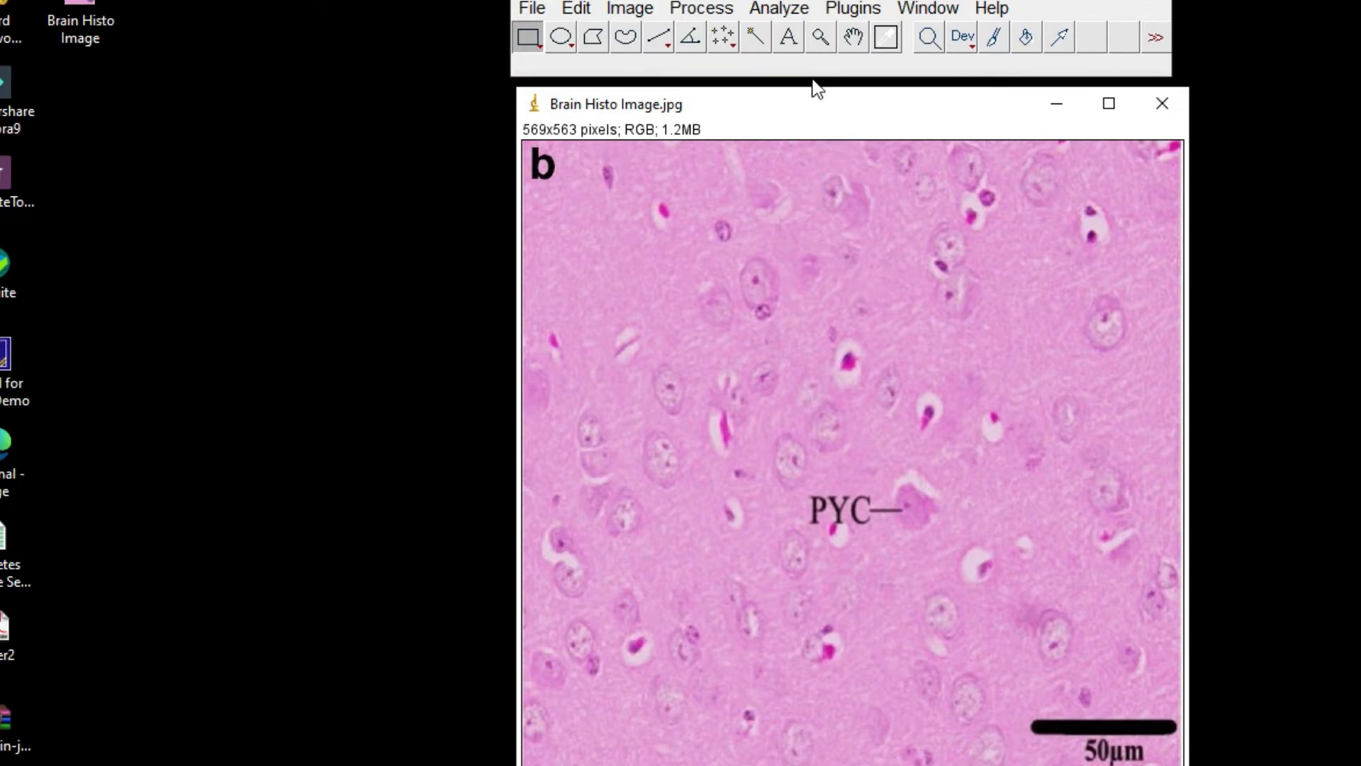
Examine the tissue in the brain image at magnifications up to 1200% and down to 75%, then return it to original size
left_click(819, 39)
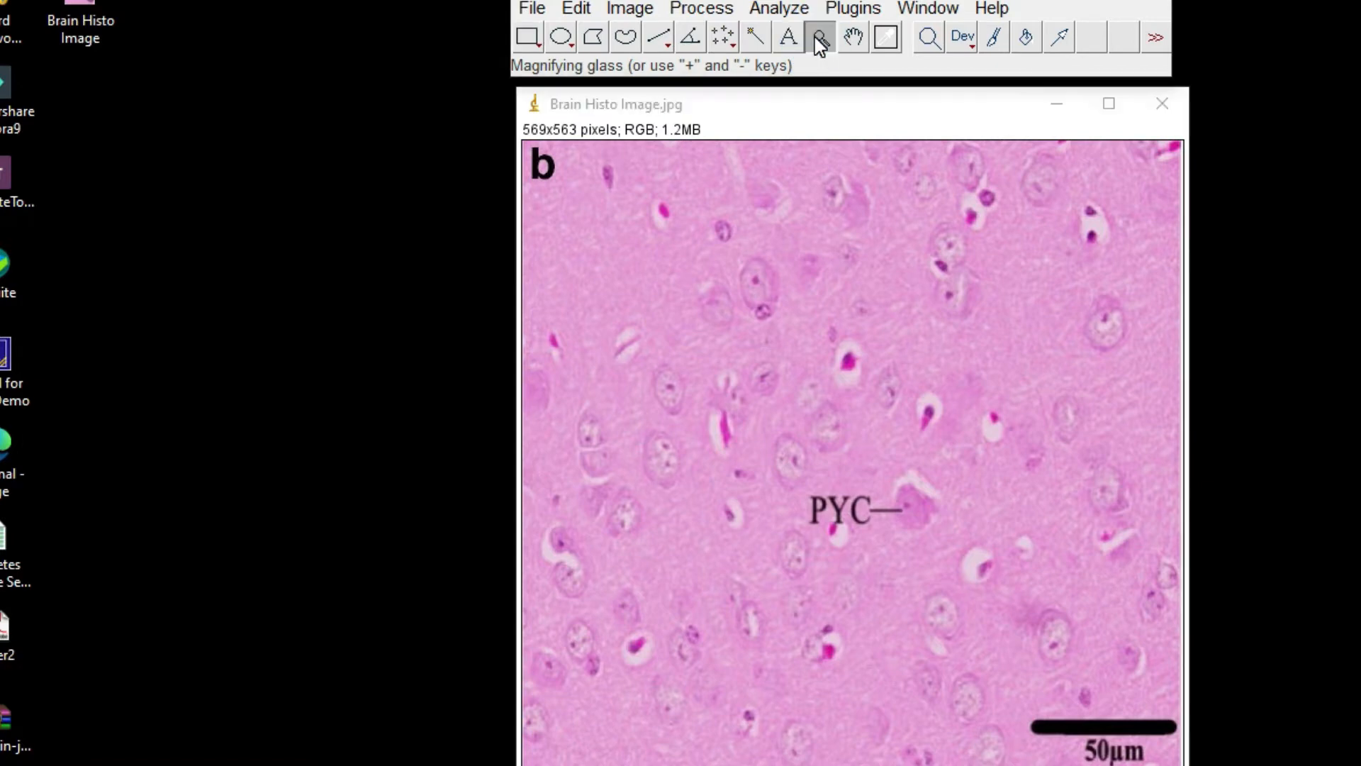
left_click(798, 201)
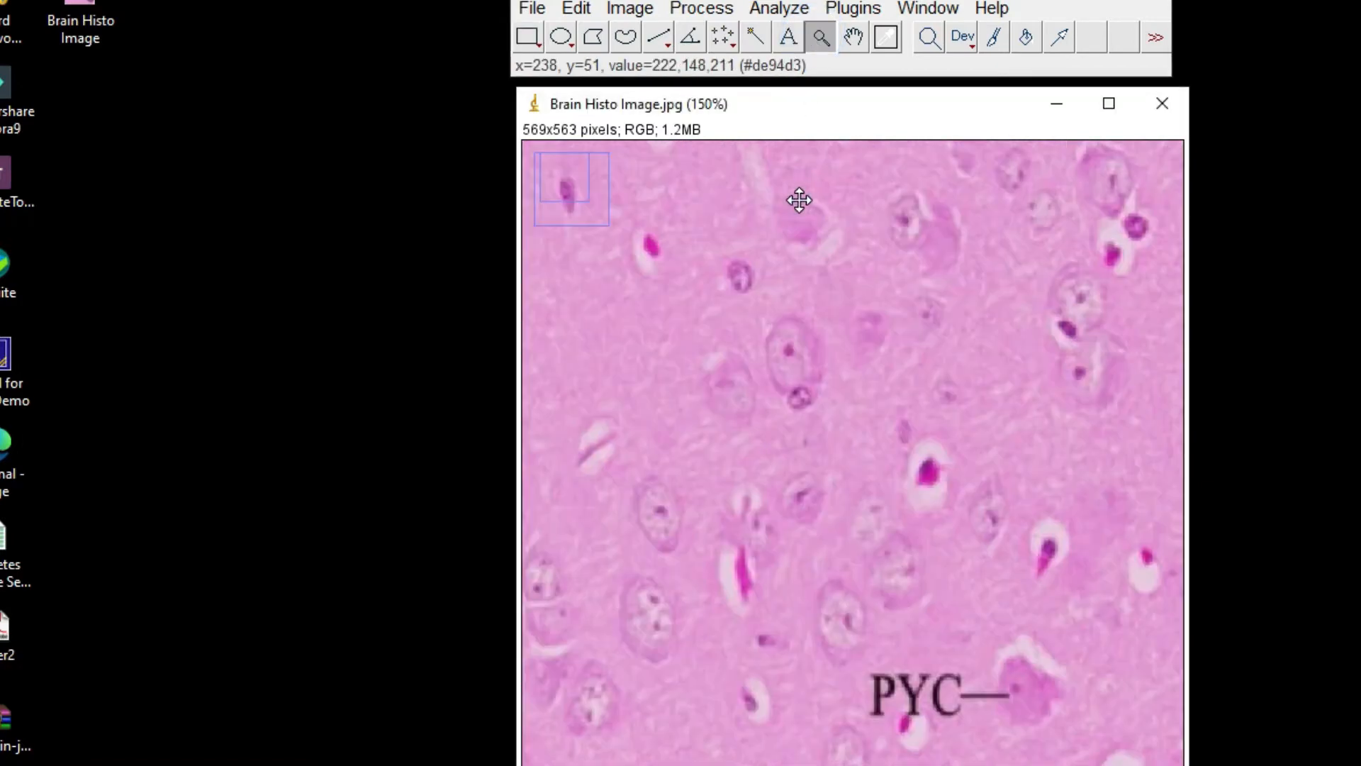
left_click(799, 201)
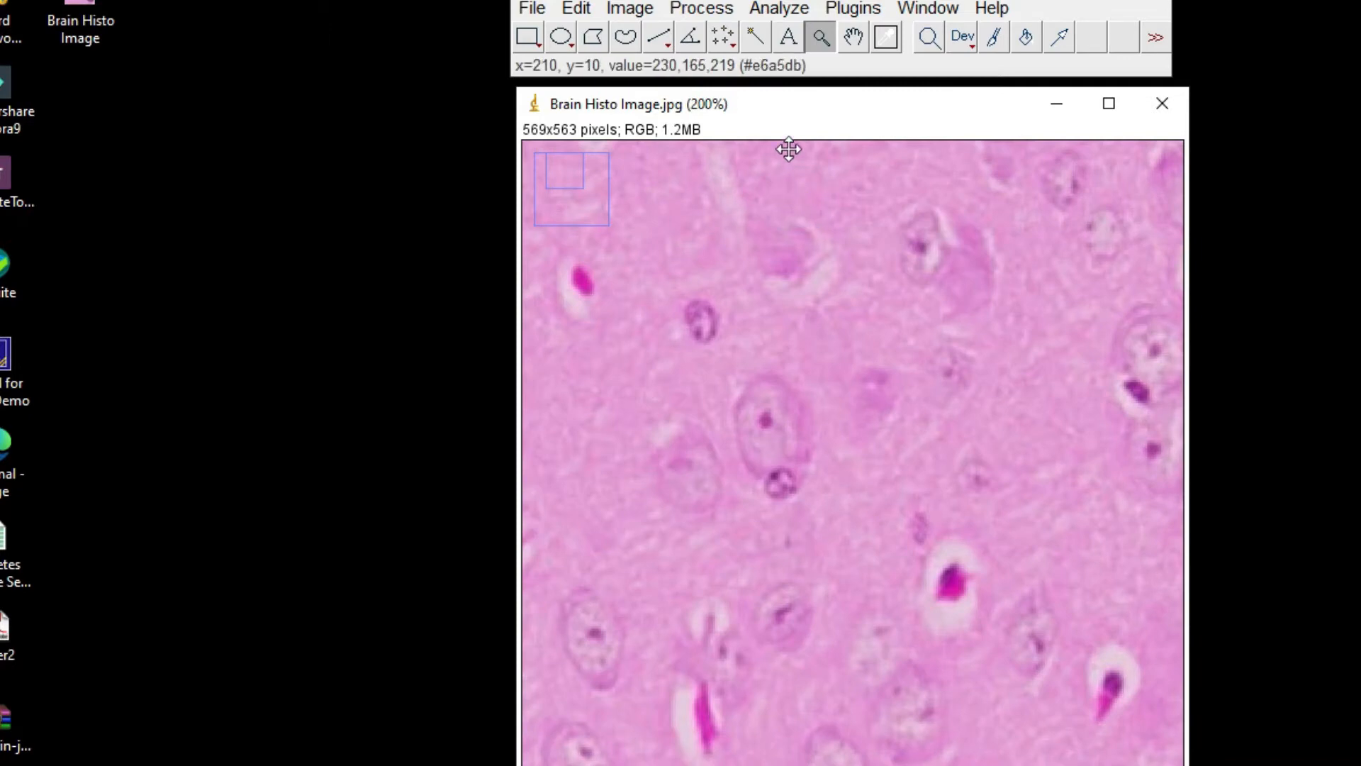
left_click(814, 41)
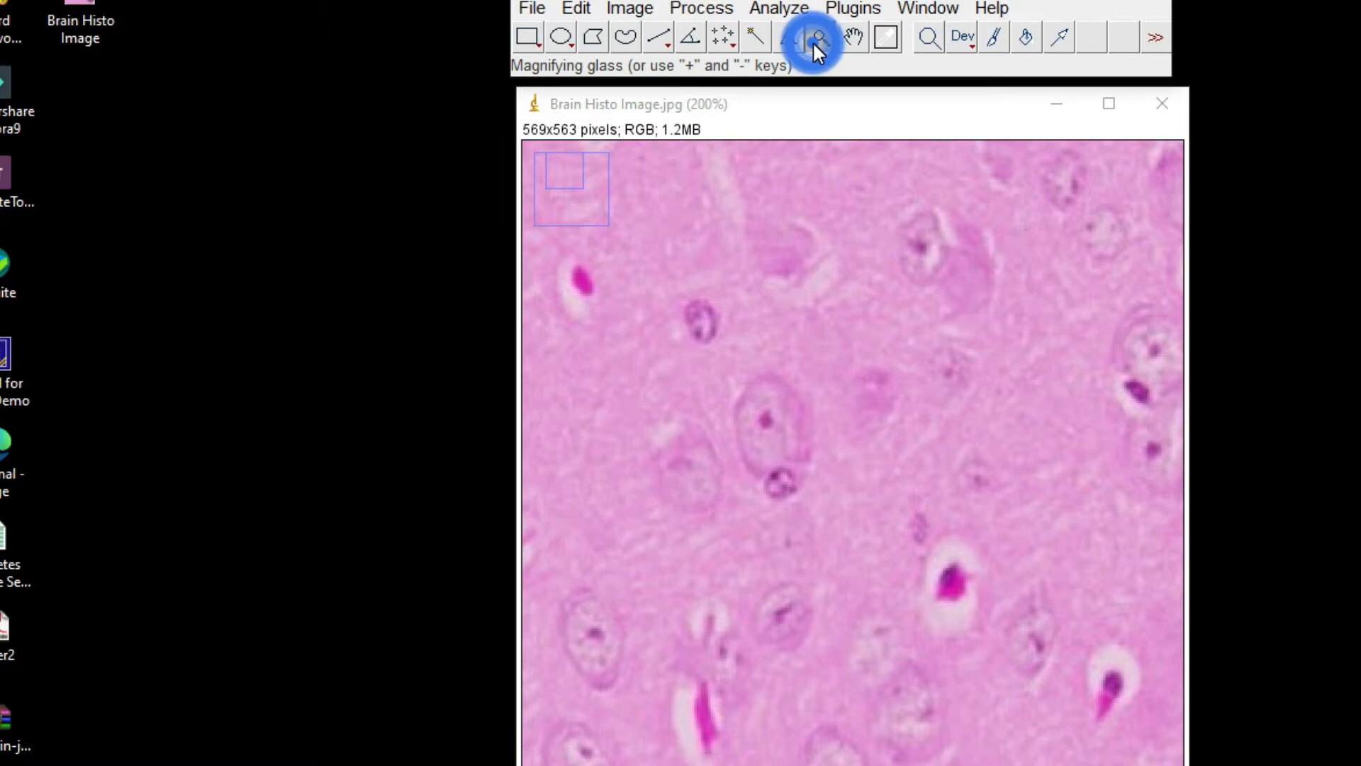
left_click(662, 205)
left_click(663, 206)
left_click(662, 207)
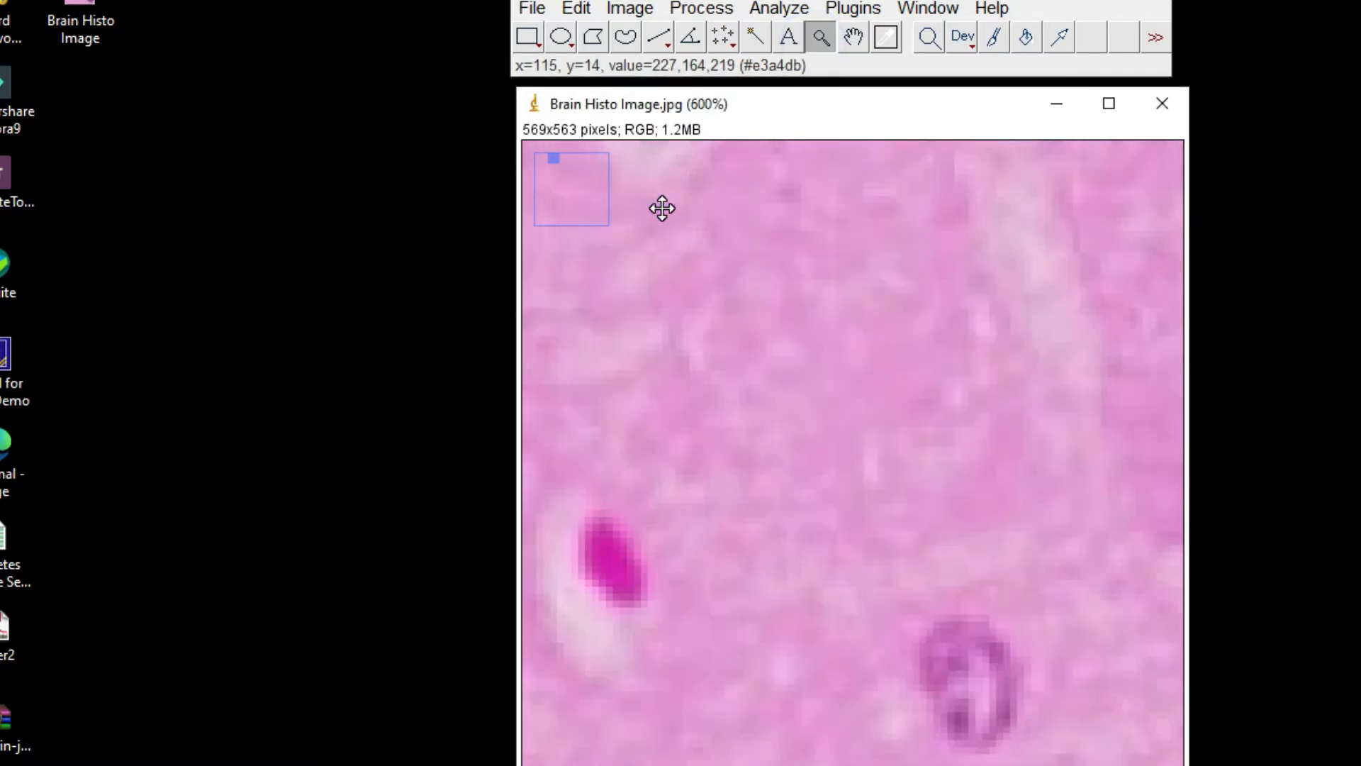
left_click(662, 208)
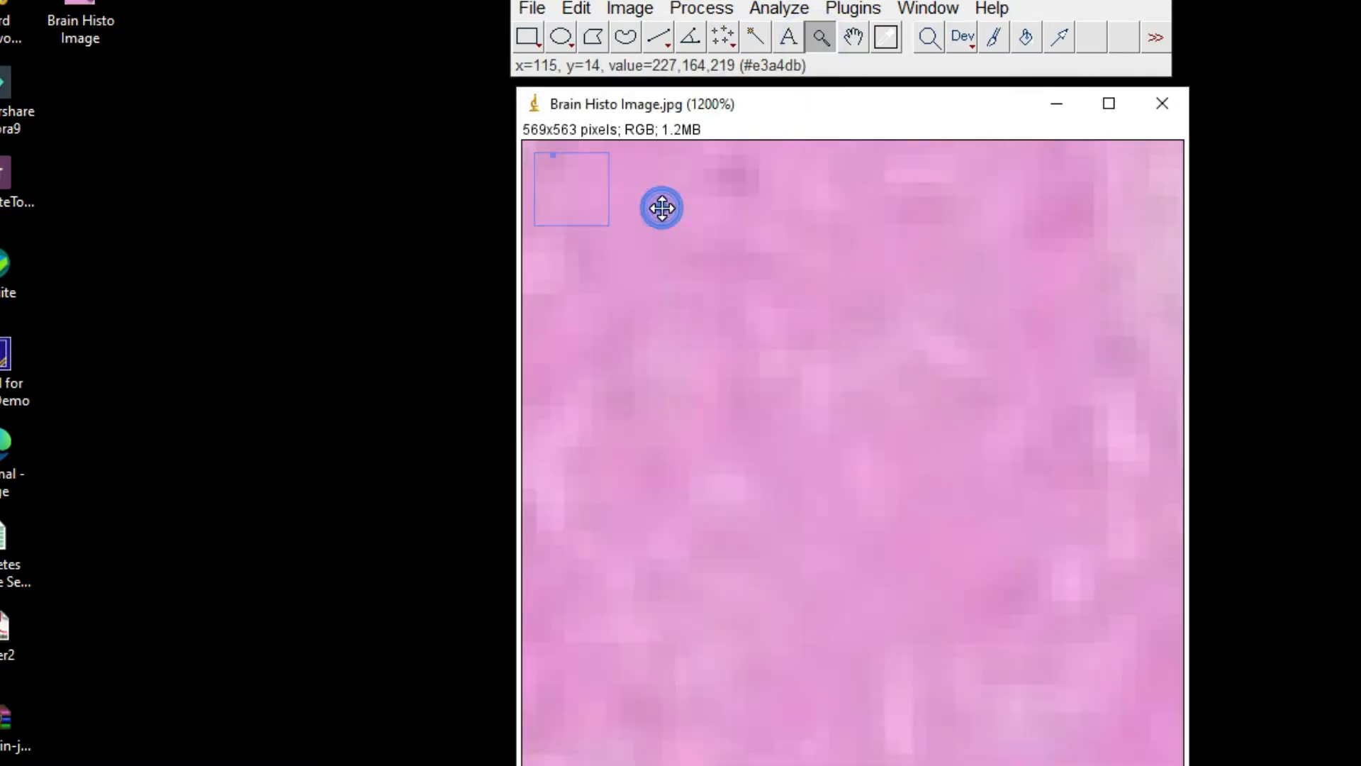
right_click(662, 208)
right_click(662, 207)
right_click(662, 207)
right_click(662, 208)
right_click(662, 208)
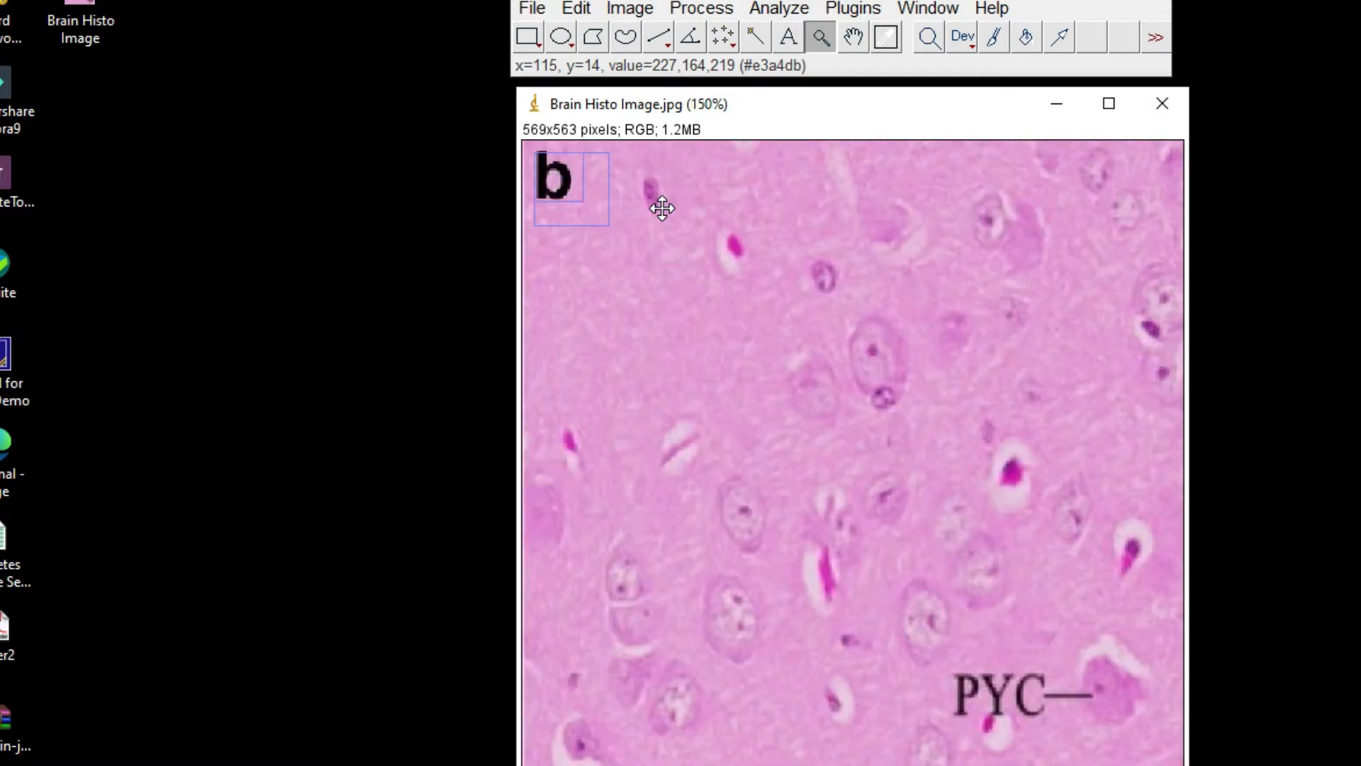
right_click(663, 208)
right_click(662, 208)
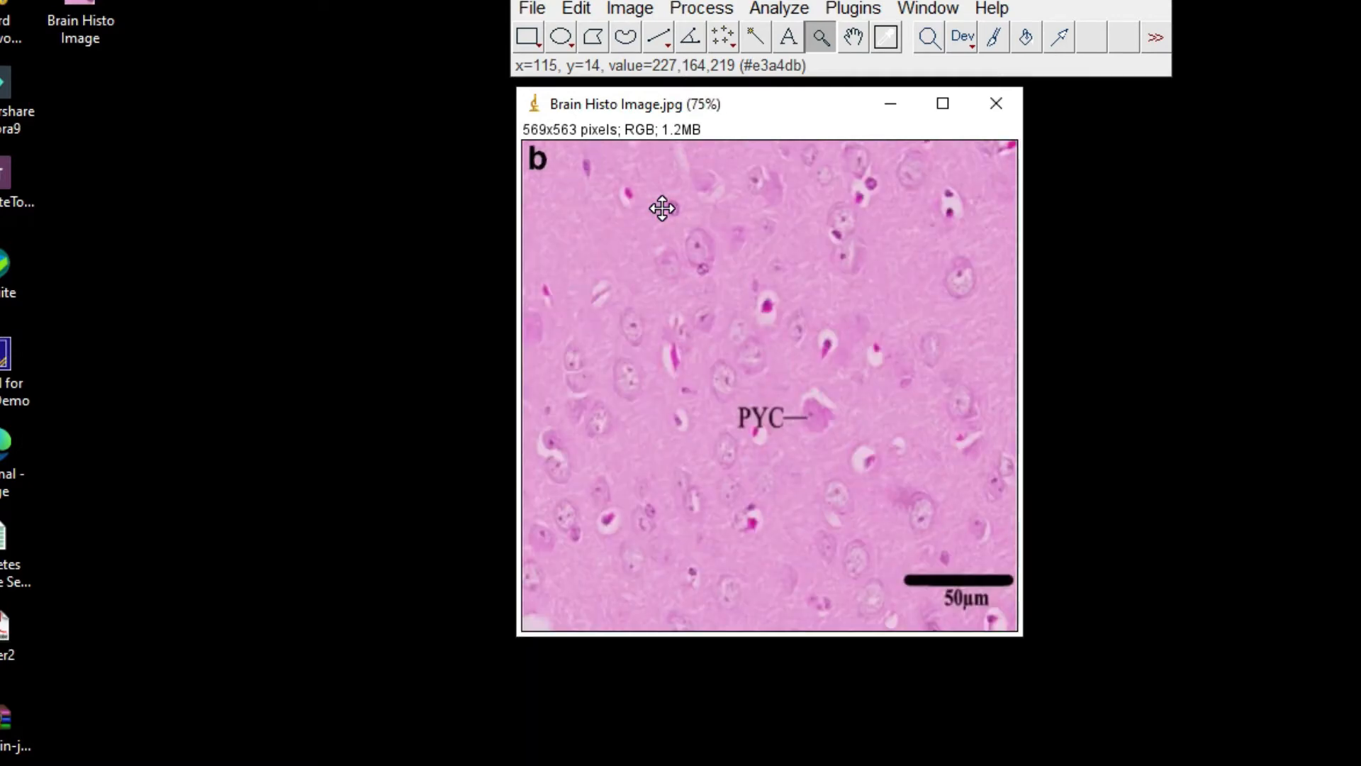
left_click(663, 208)
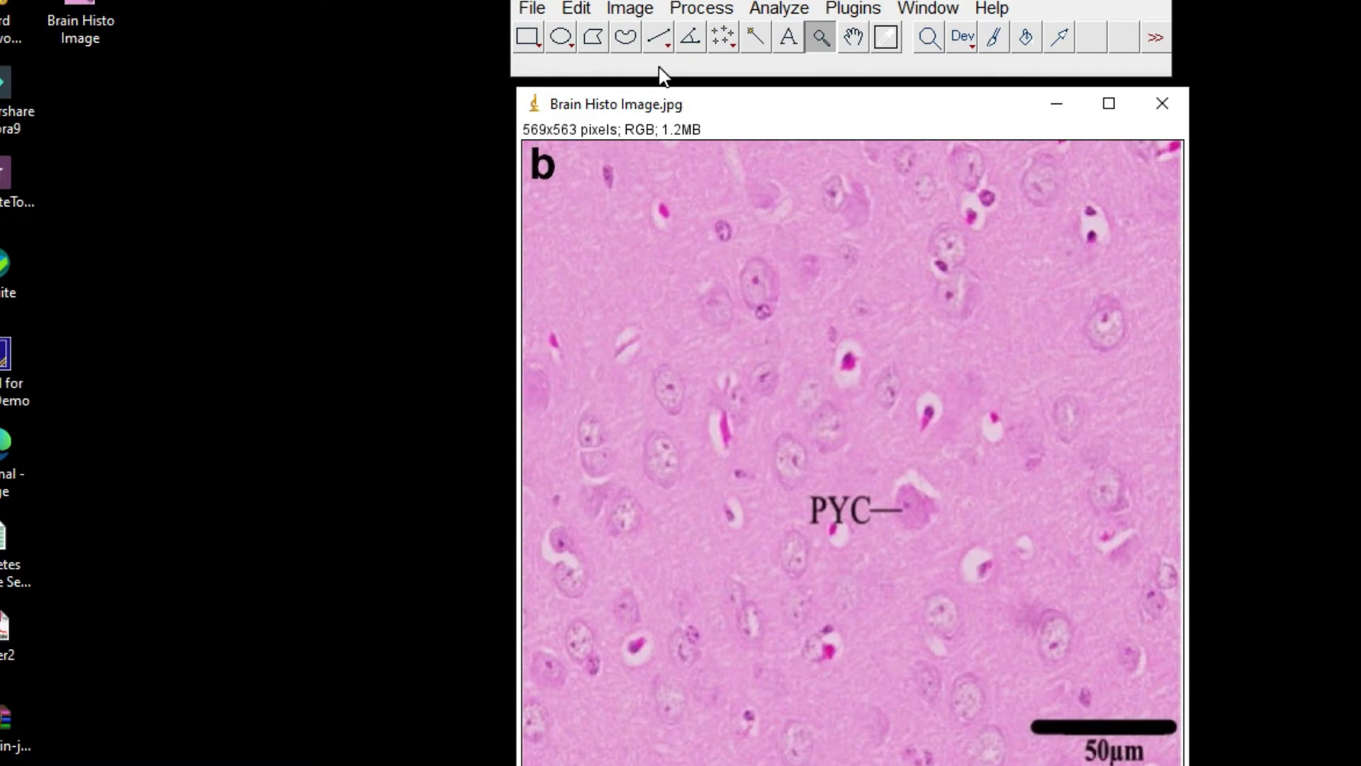
Draw a straight line about 124 pixels long over the 50 µm scale bar and measure it
left_click(659, 41)
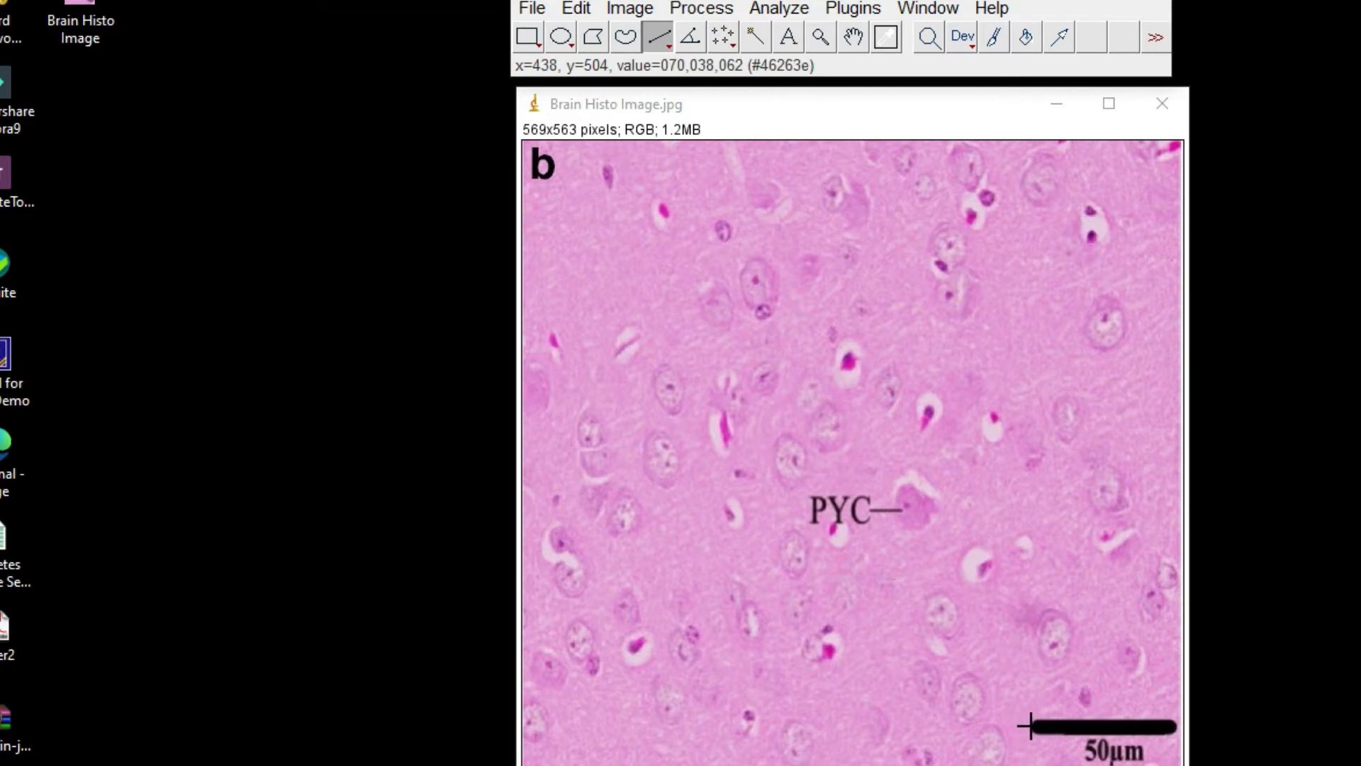
left_click_drag(1029, 726, 1175, 726)
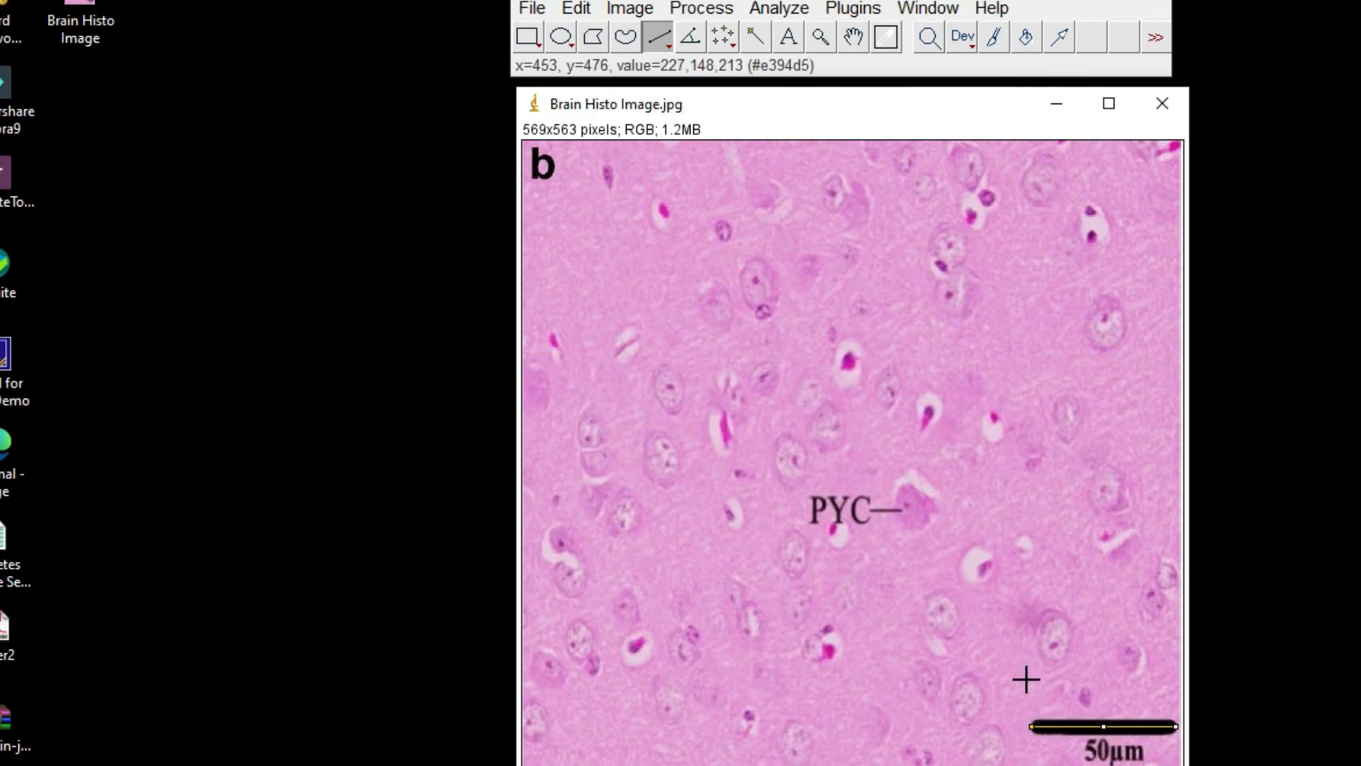
left_click(777, 9)
left_click(786, 35)
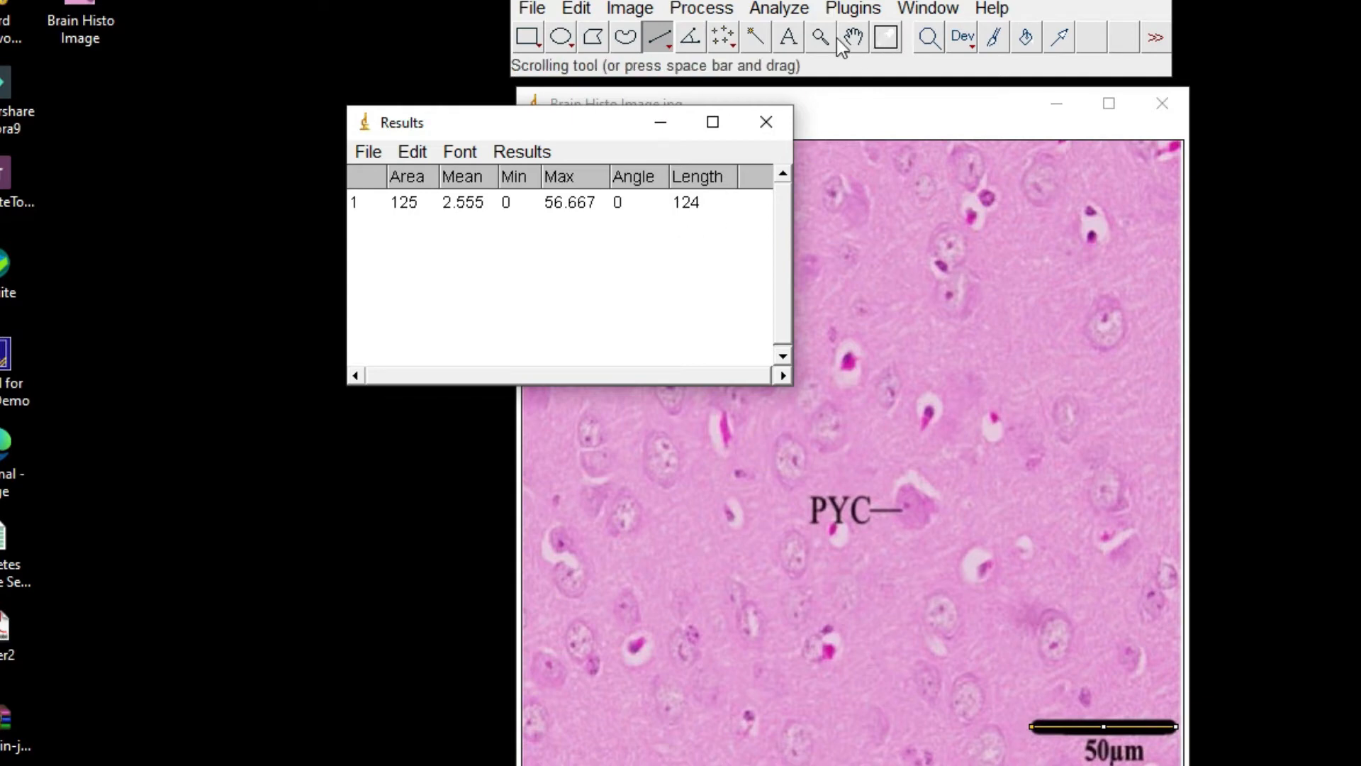
Set the scale for the drawn line to a known distance of 50 with µm as unit of length, and apply it globally
left_click(767, 9)
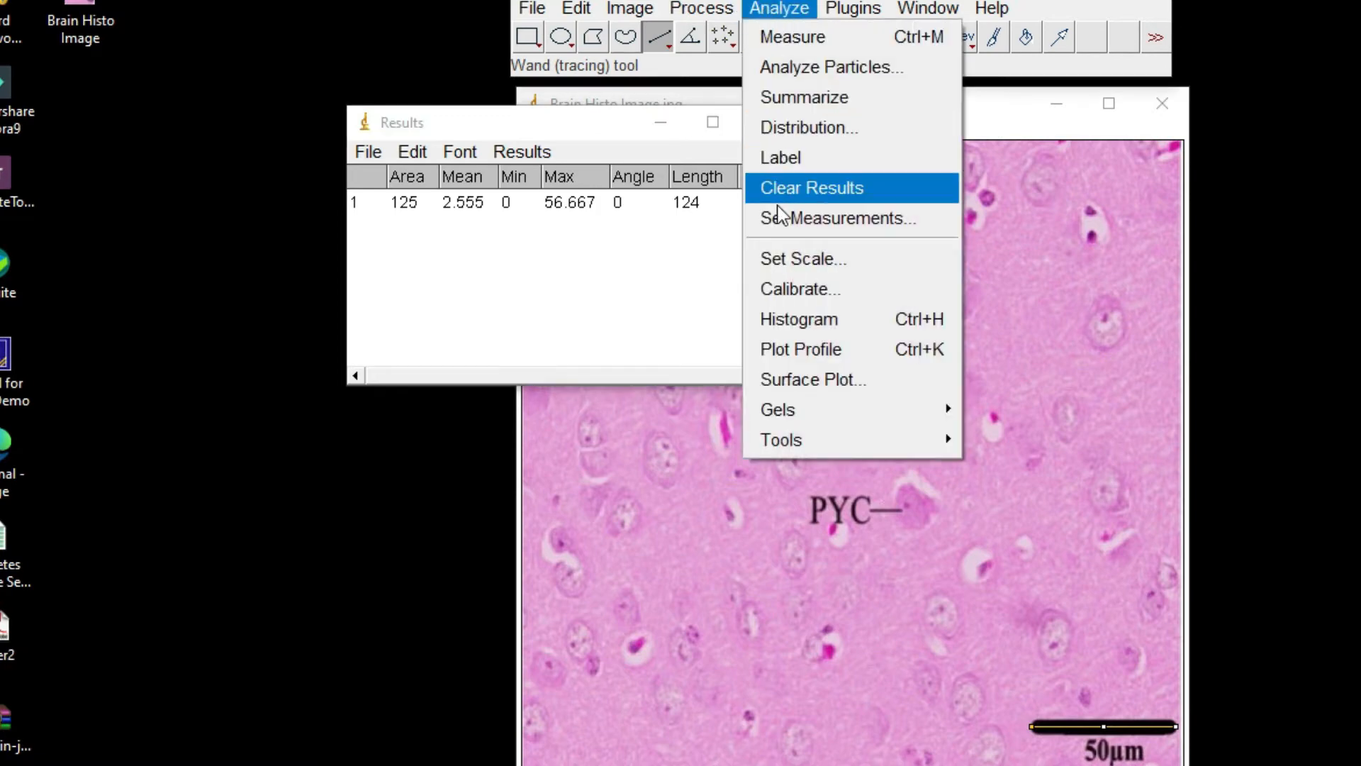
left_click(776, 258)
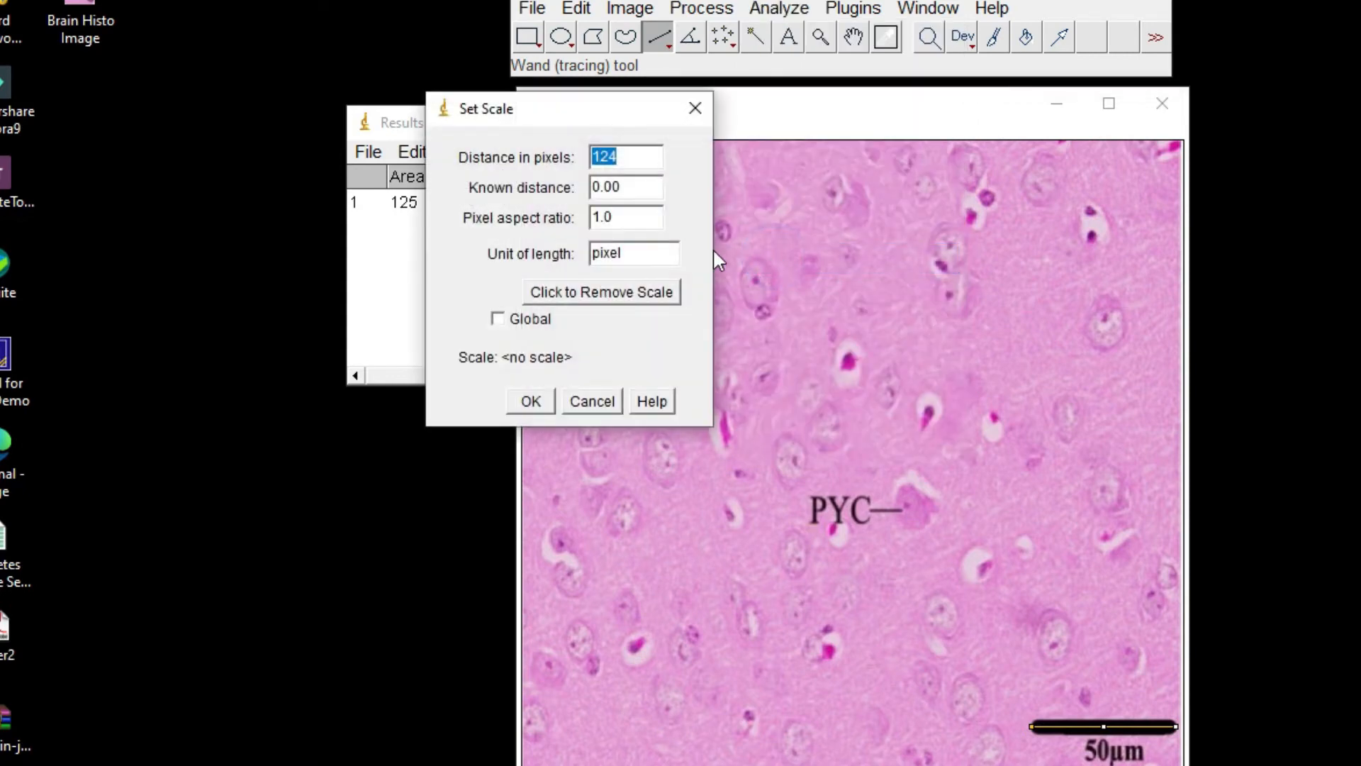
double_click(668, 263)
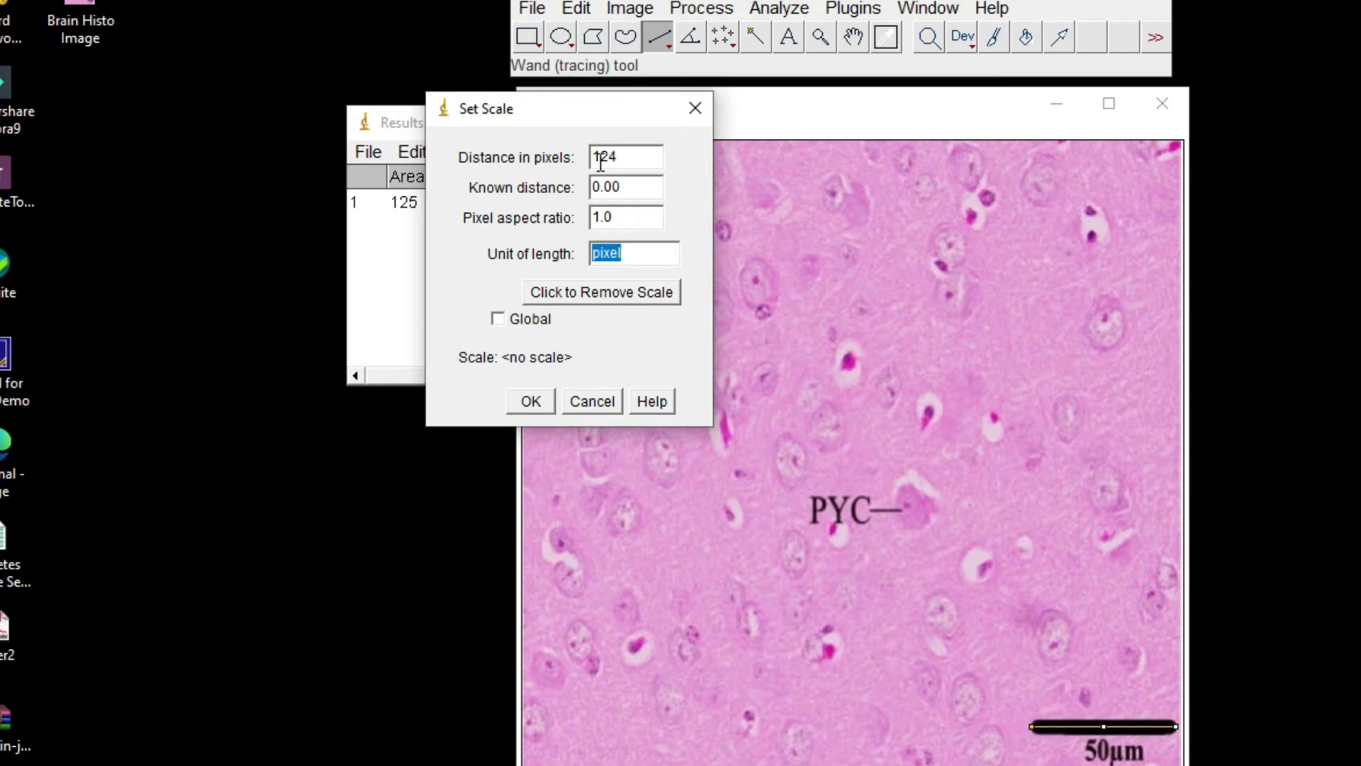
double_click(633, 185)
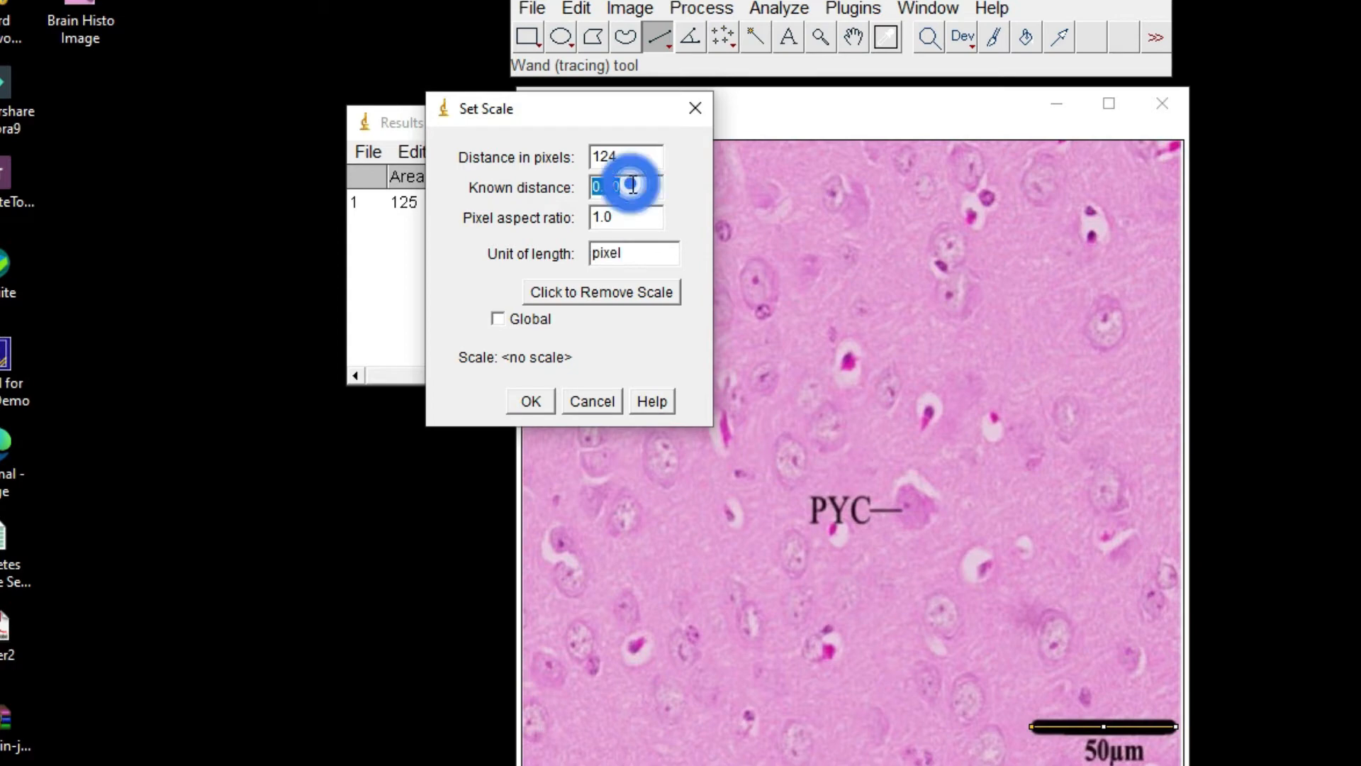
key("BackSpace")
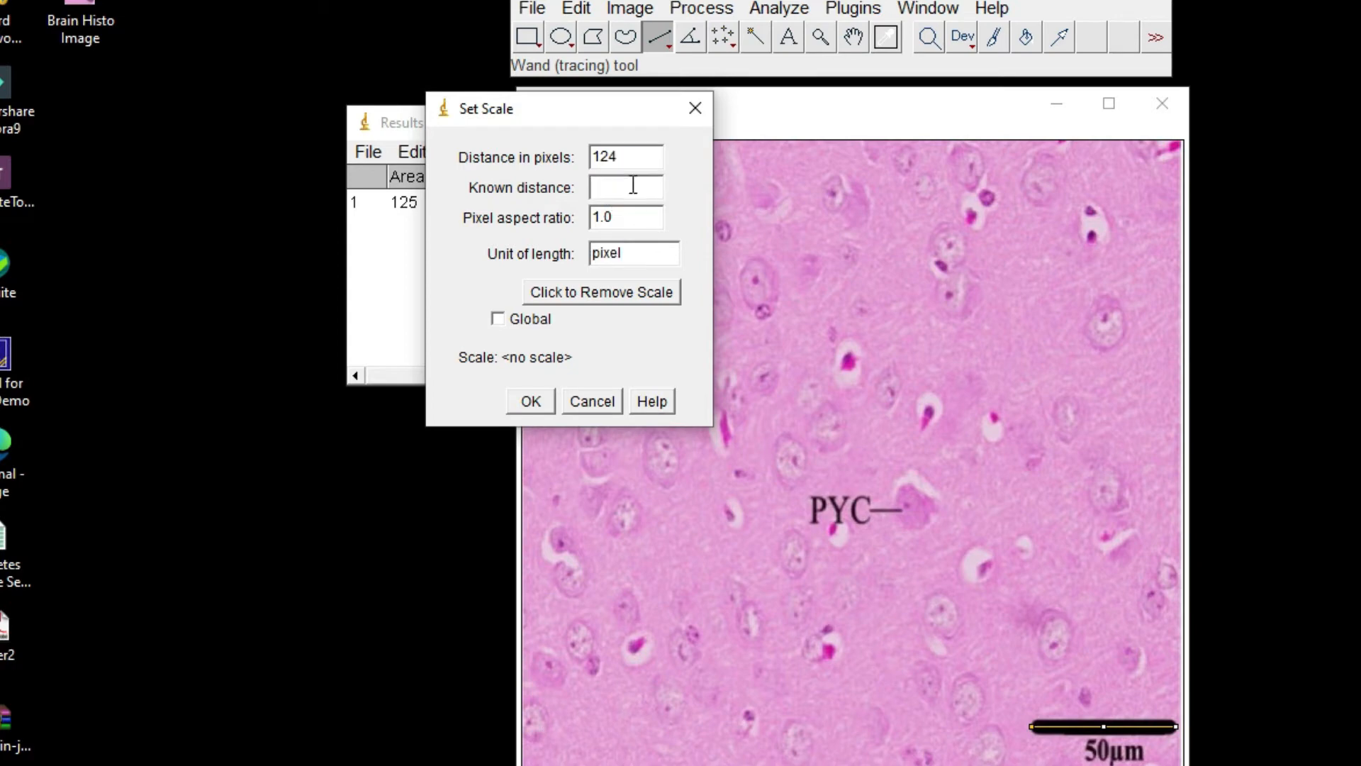
type("50")
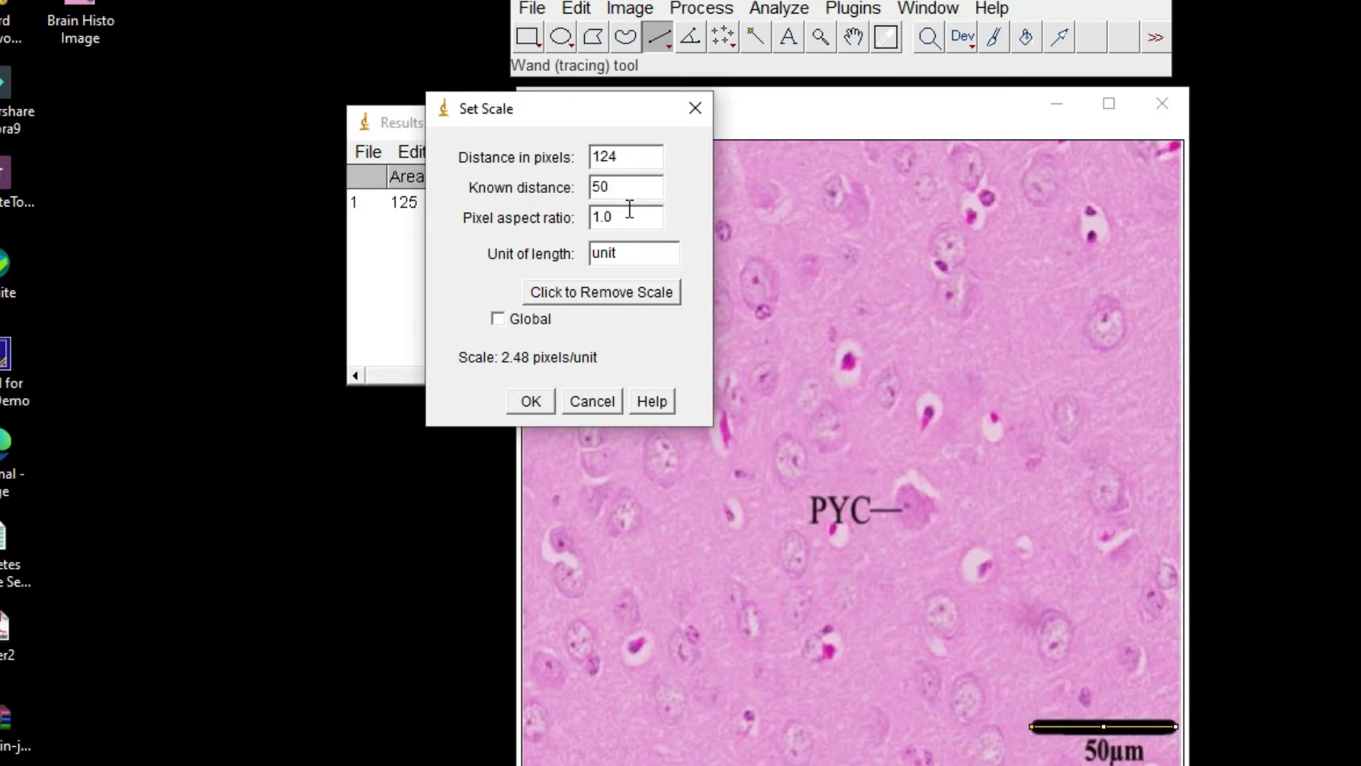
double_click(624, 253)
key("BackSpace")
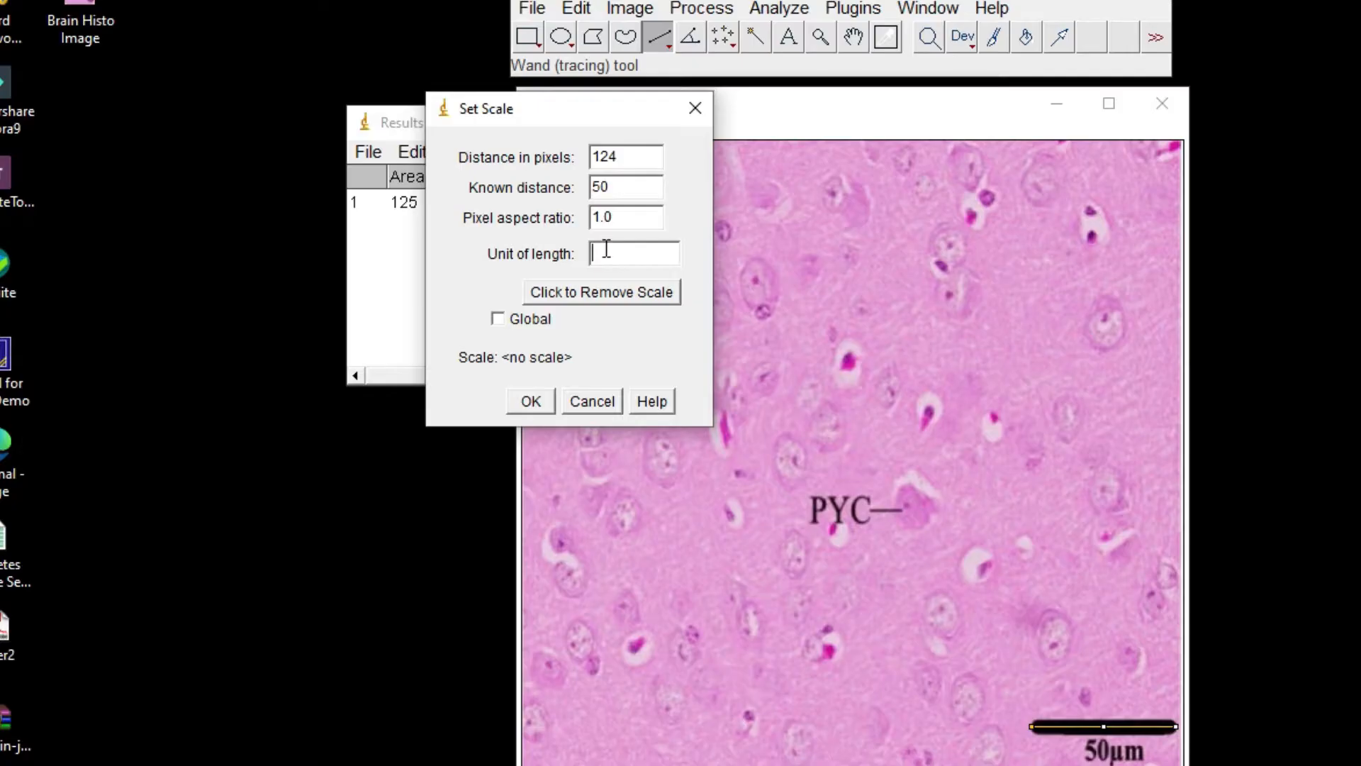
type("µm")
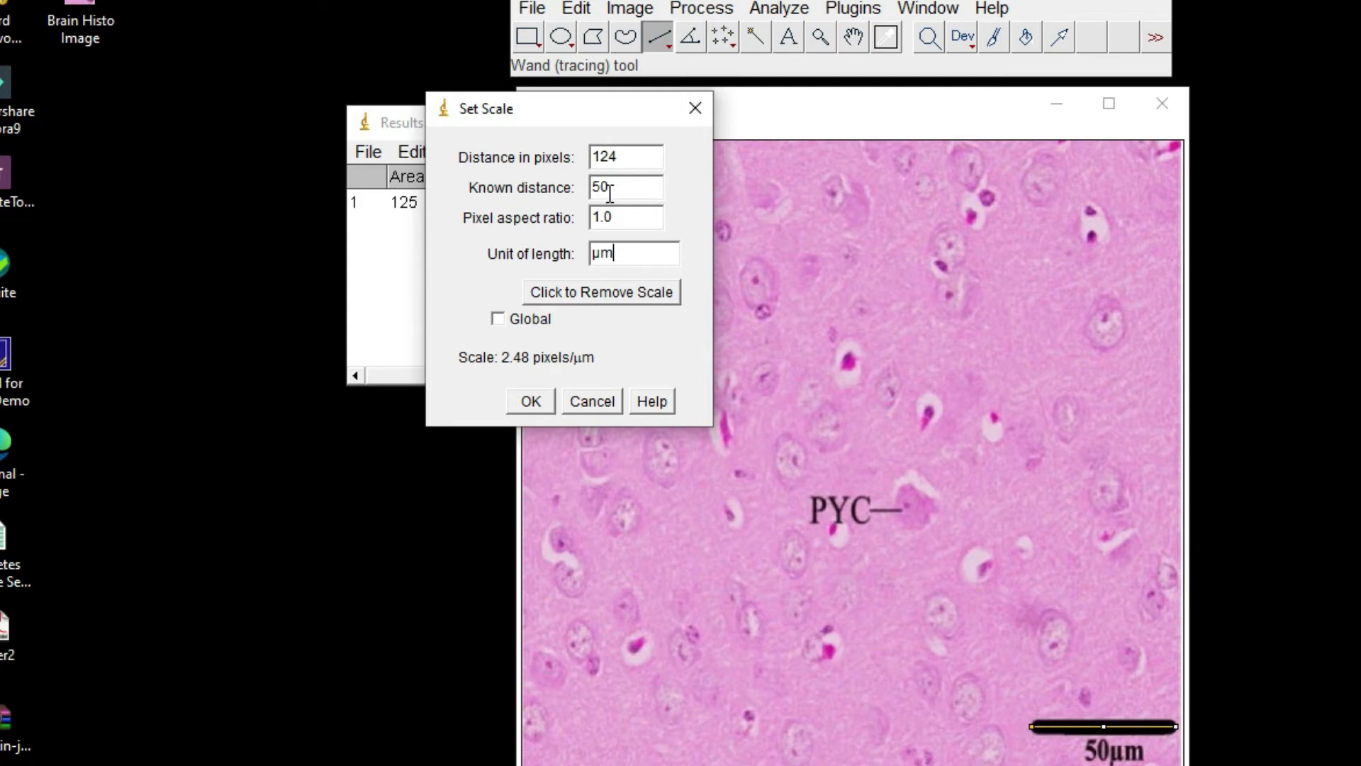
left_click(498, 320)
left_click(531, 404)
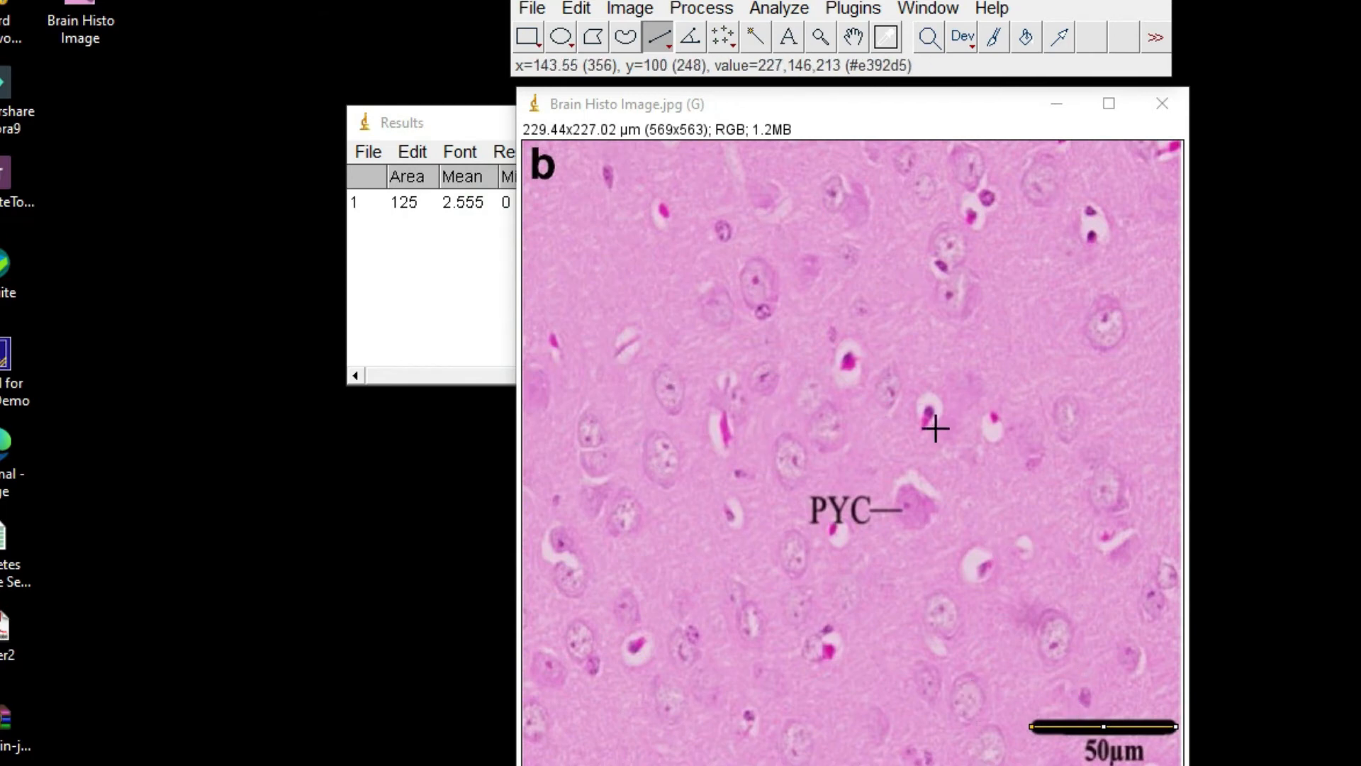
Put the Results table away and place the first multi-point marker on a cell near the upper edge of the brain image
key("ctrl+m")
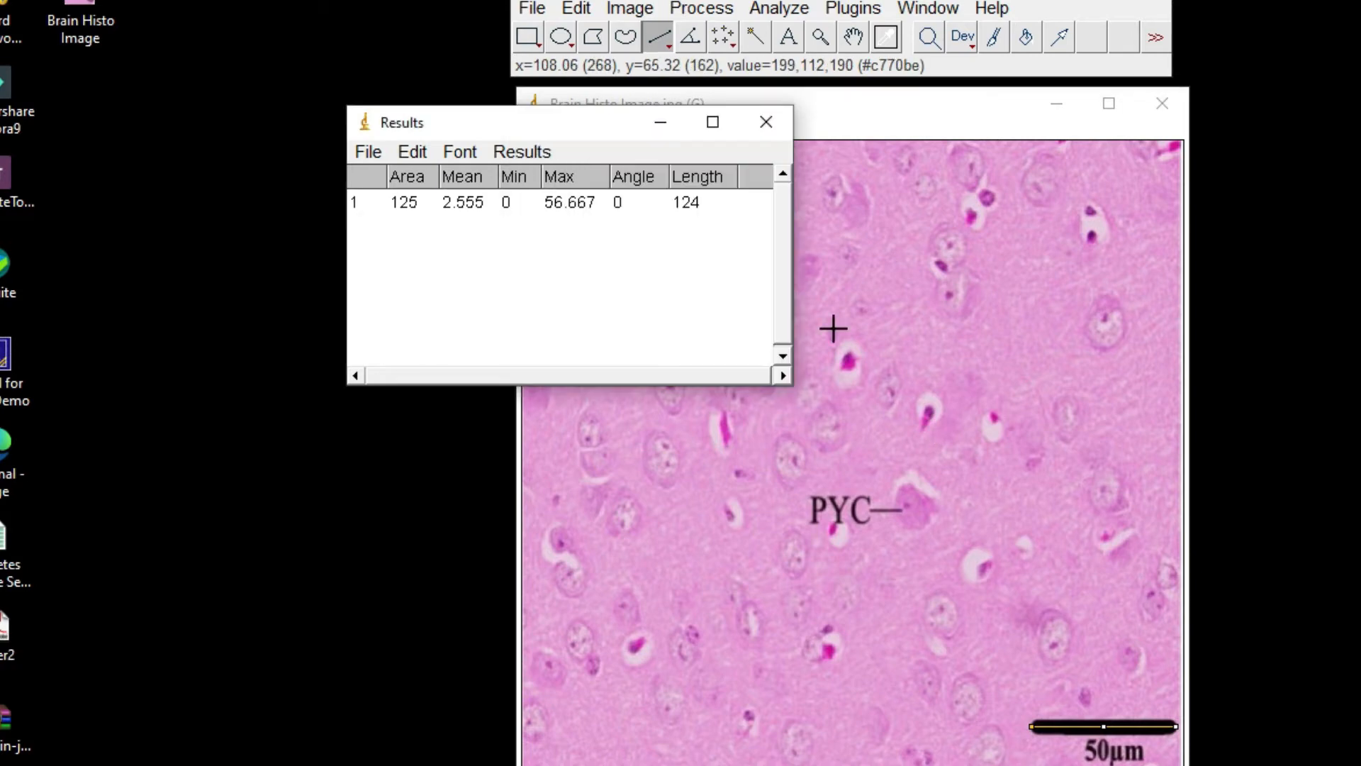
left_click(666, 128)
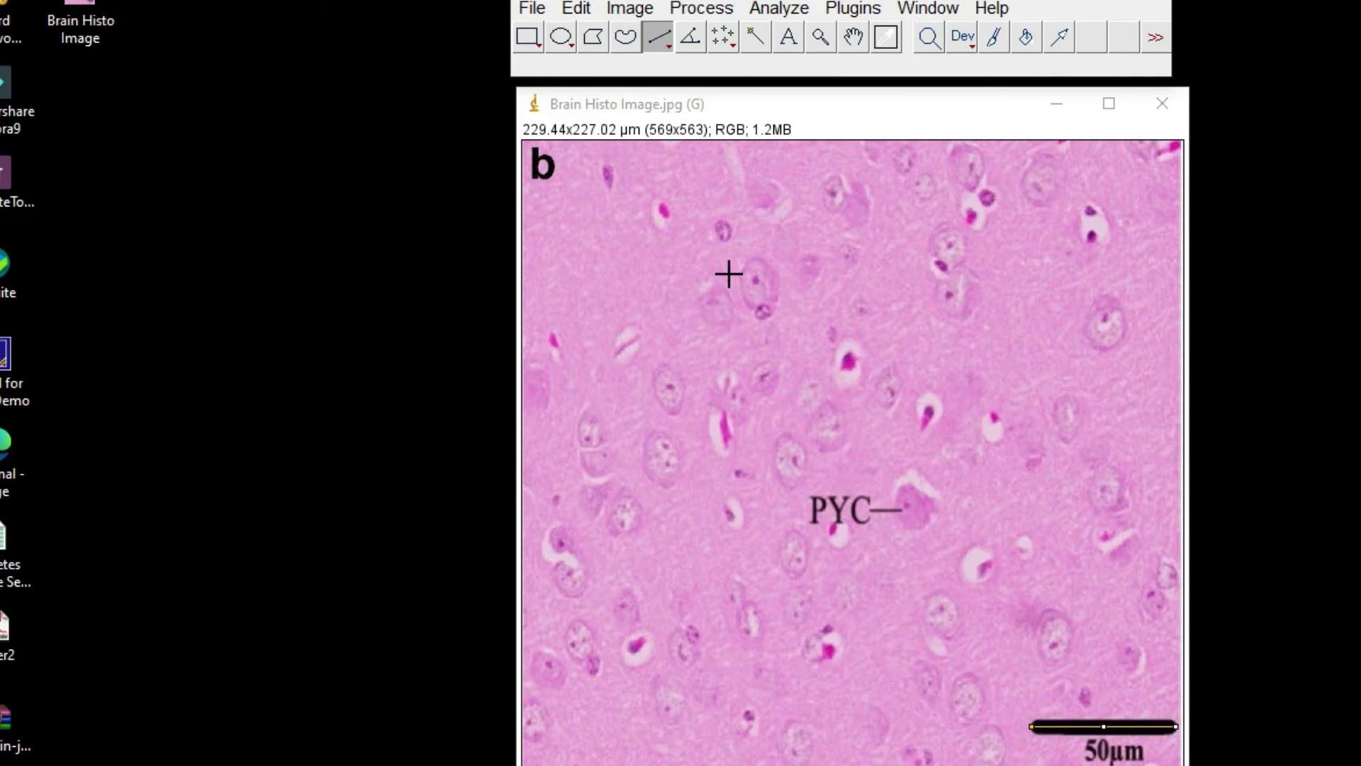
left_click(728, 44)
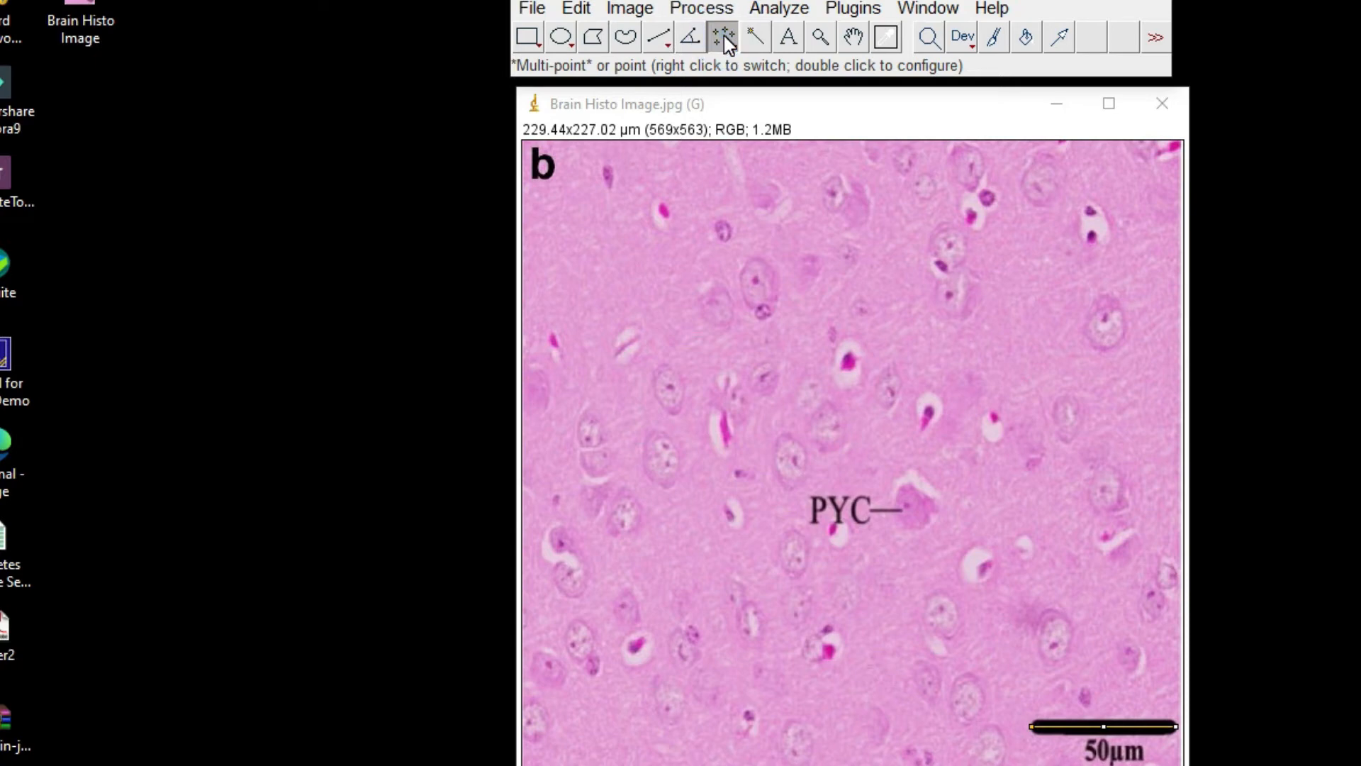
left_click(831, 188)
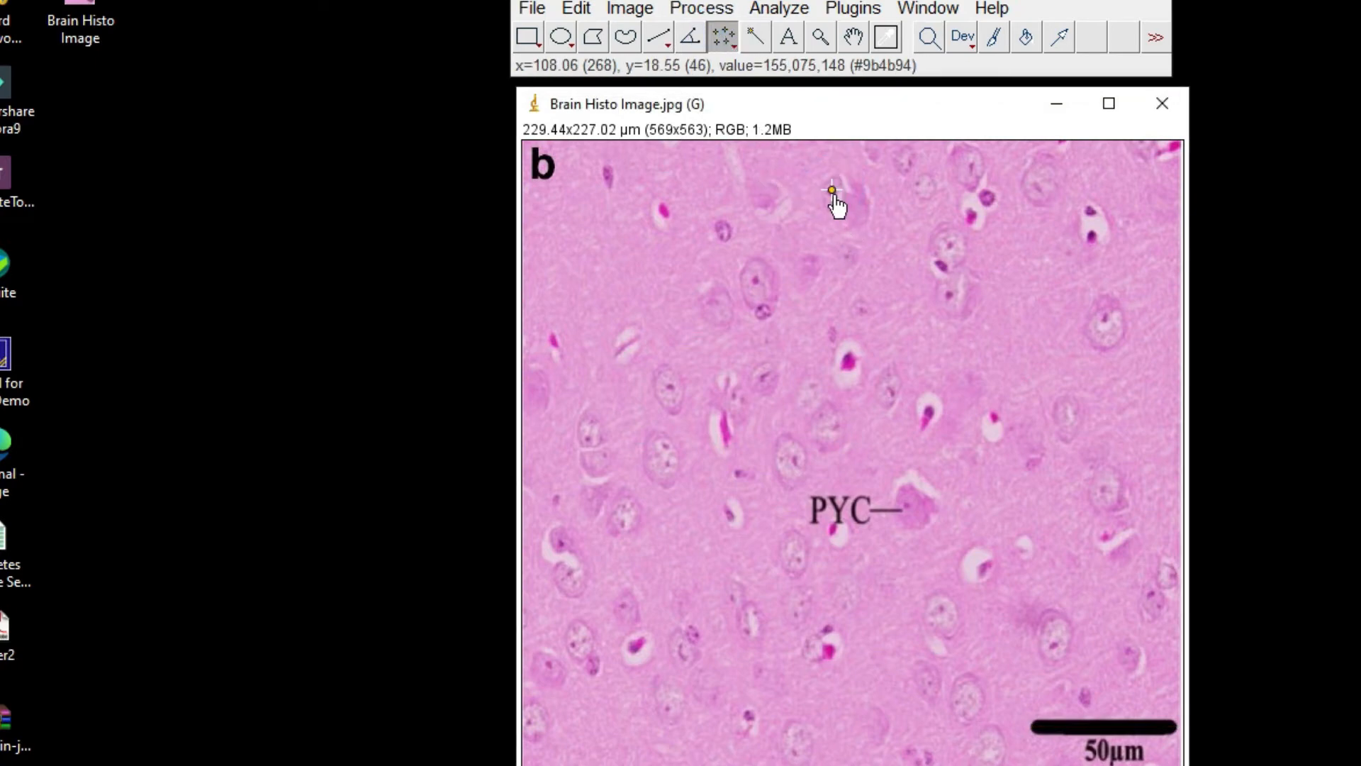
Configure the point markers as black crosses at Large size, keeping point labels on and counter 0
left_click(721, 44)
double_click(722, 44)
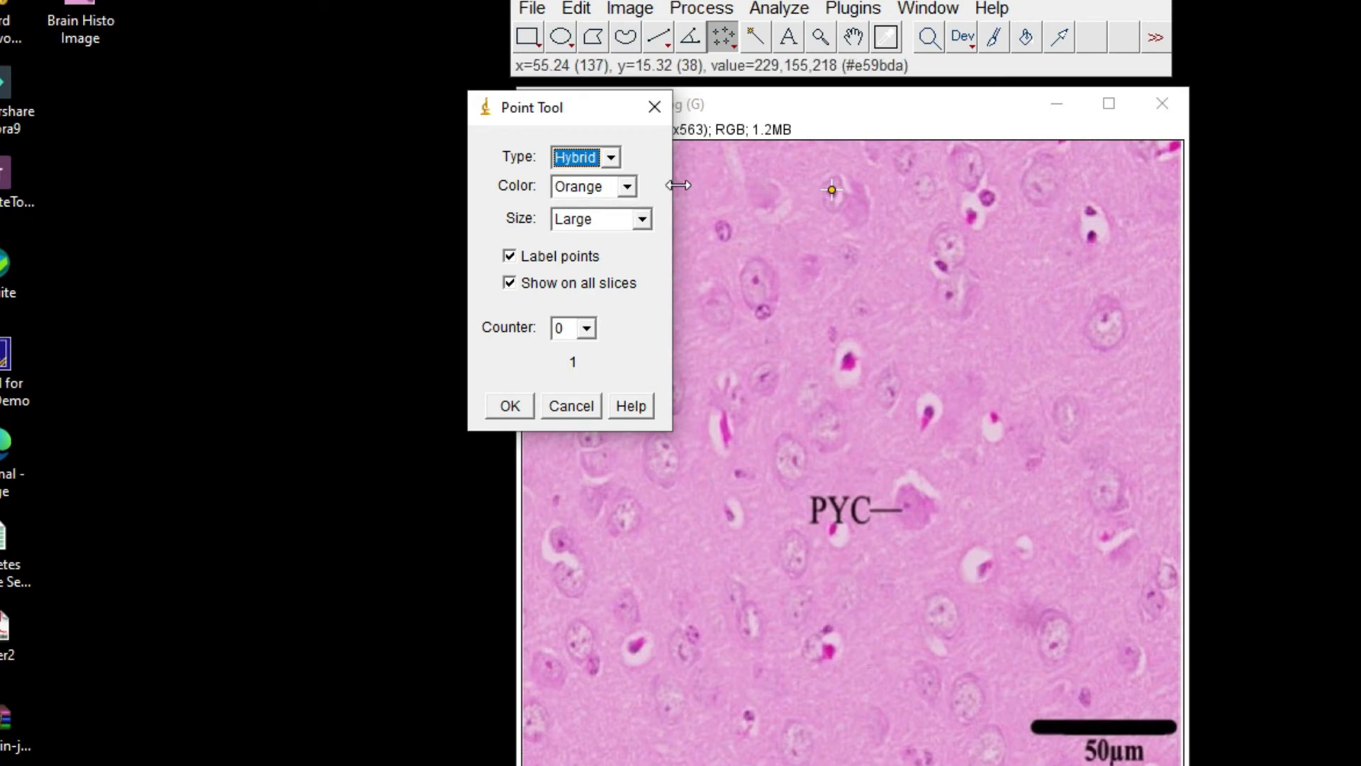
left_click(610, 156)
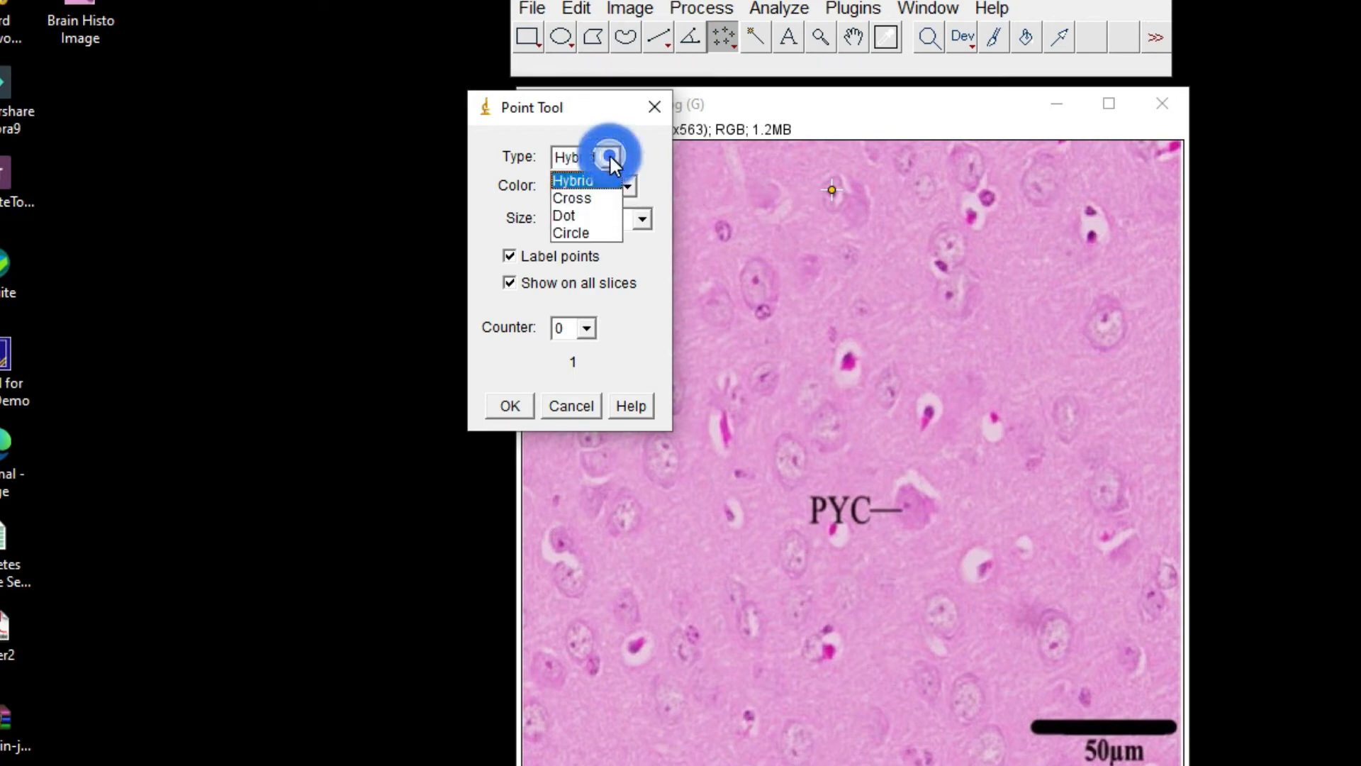
left_click(579, 199)
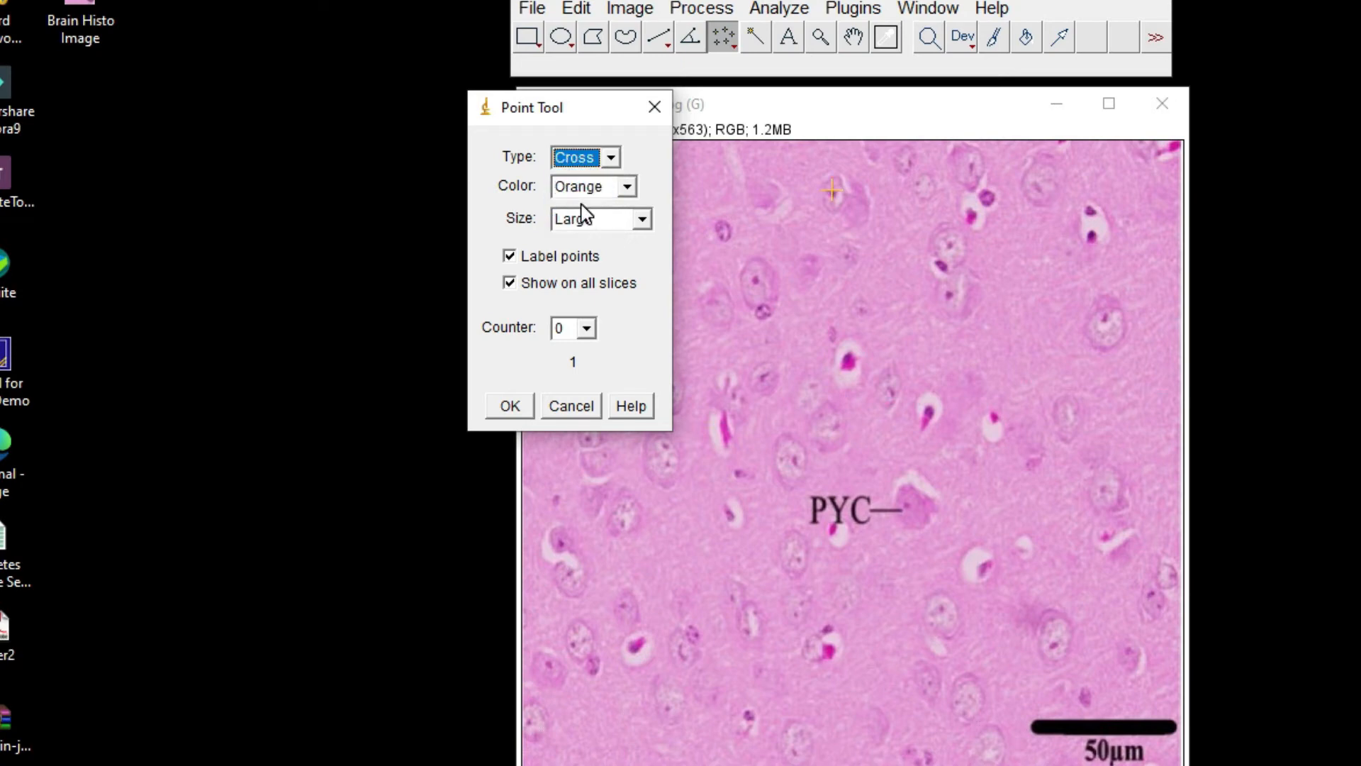
left_click(626, 187)
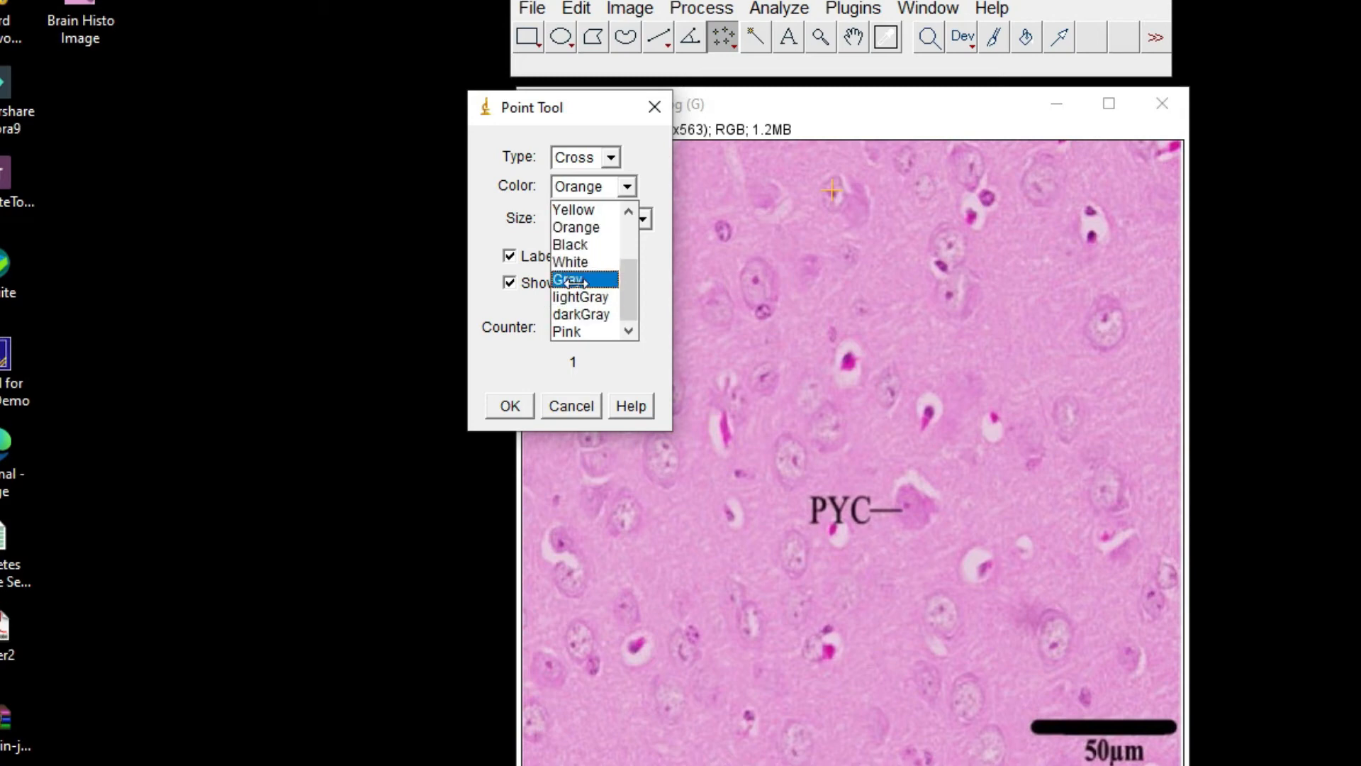
left_click(573, 244)
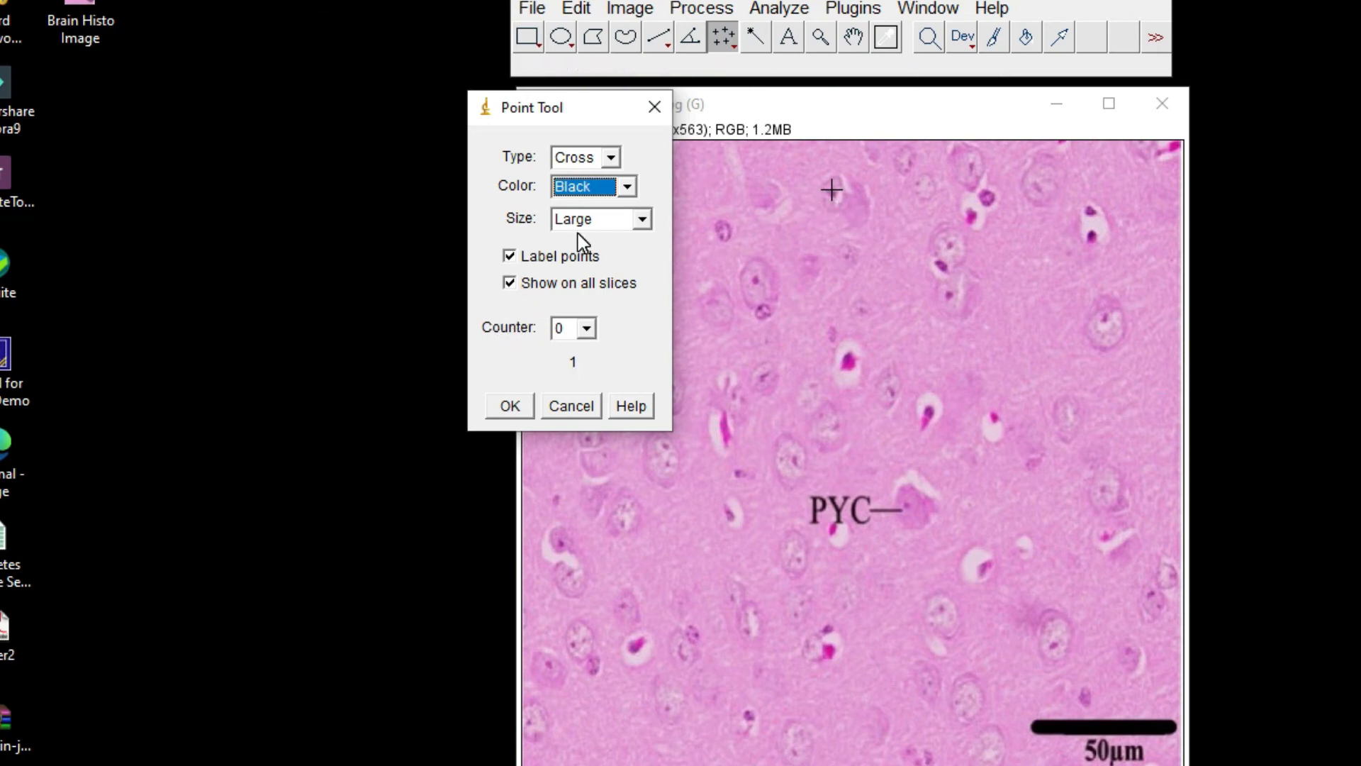
left_click(642, 220)
left_click(643, 221)
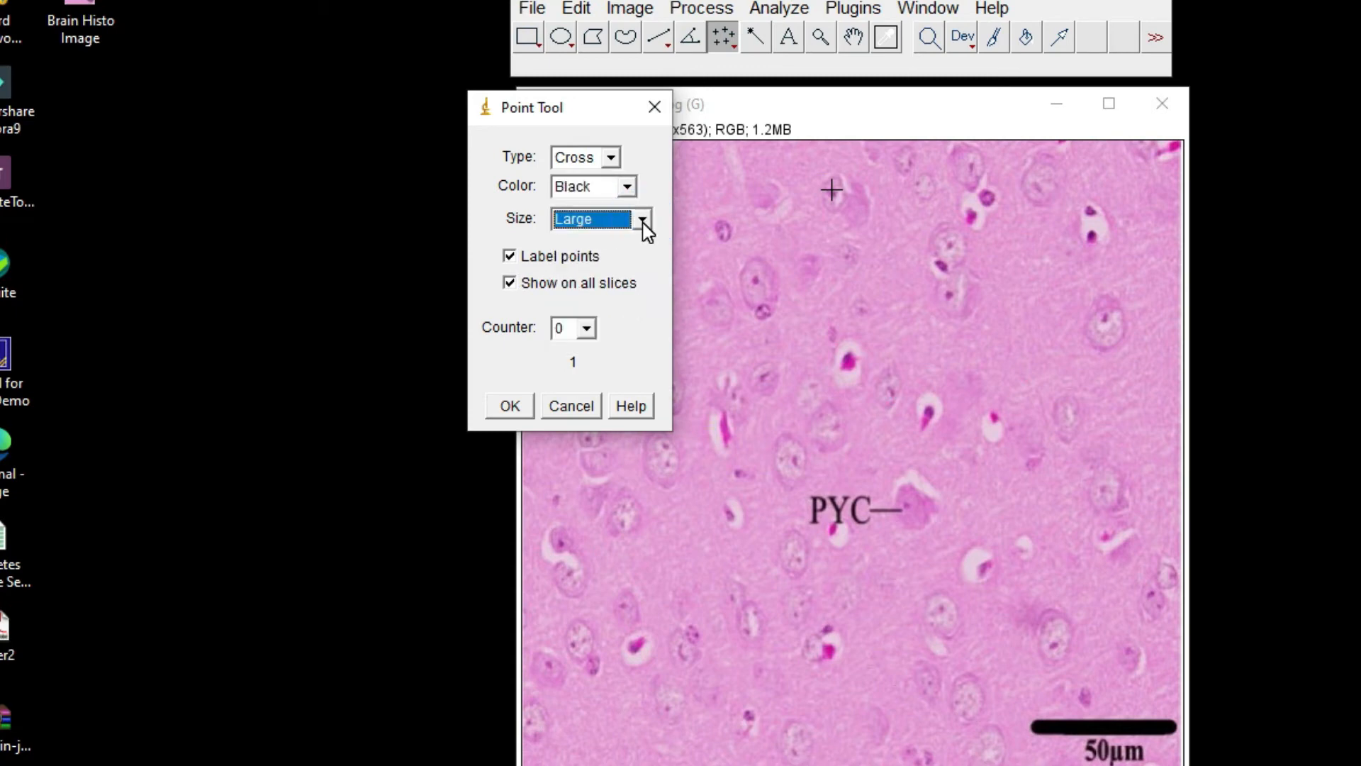
left_click(511, 410)
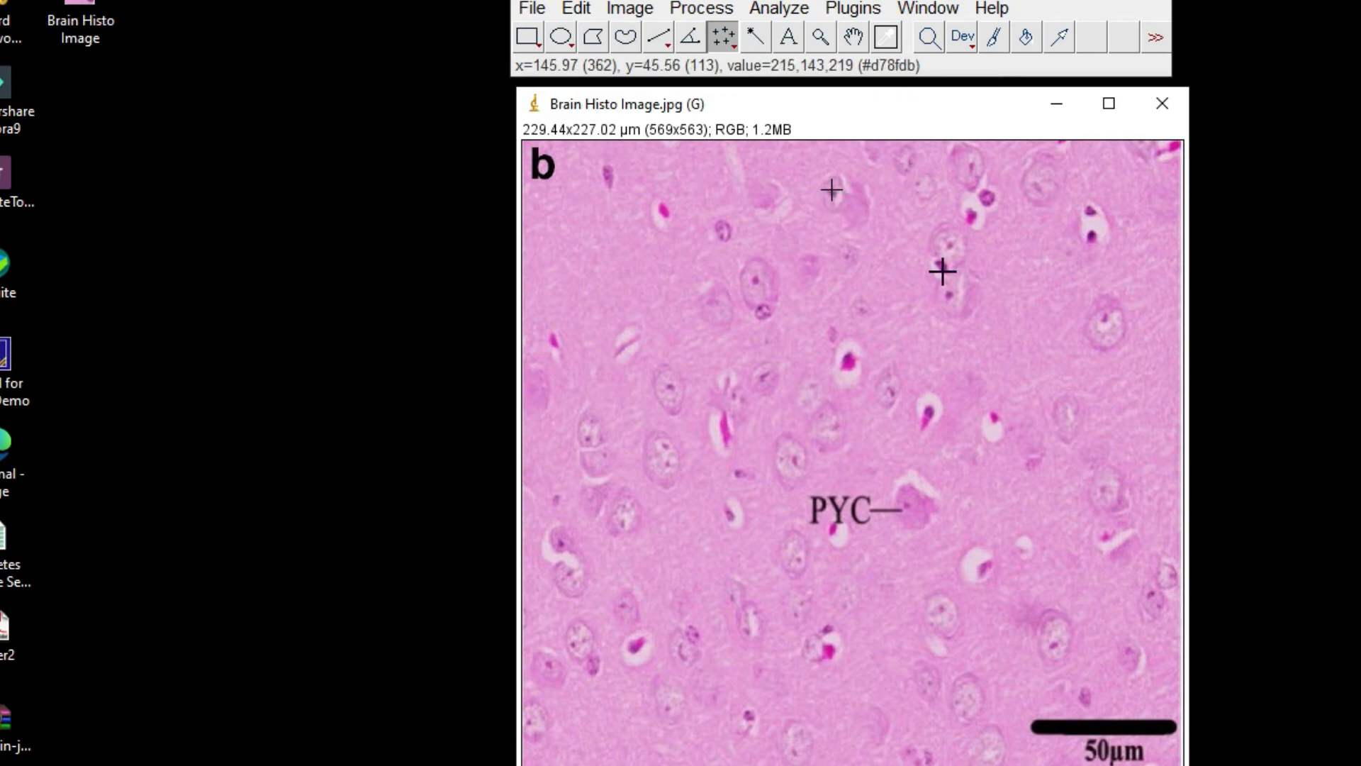
Mark the cells across the right half of the brain image with multi-point markers 2 to 17, including the PYC-labelled cell
left_click(966, 166)
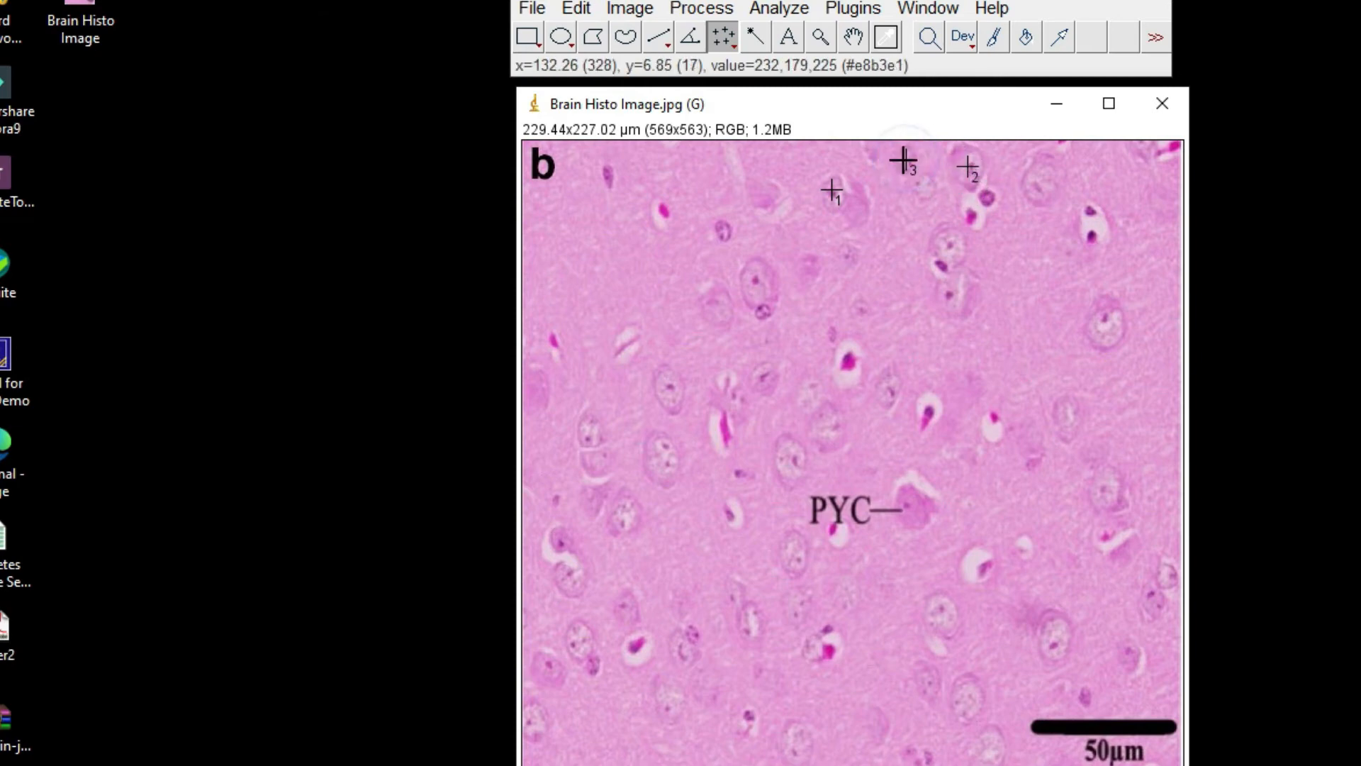
left_click(925, 189)
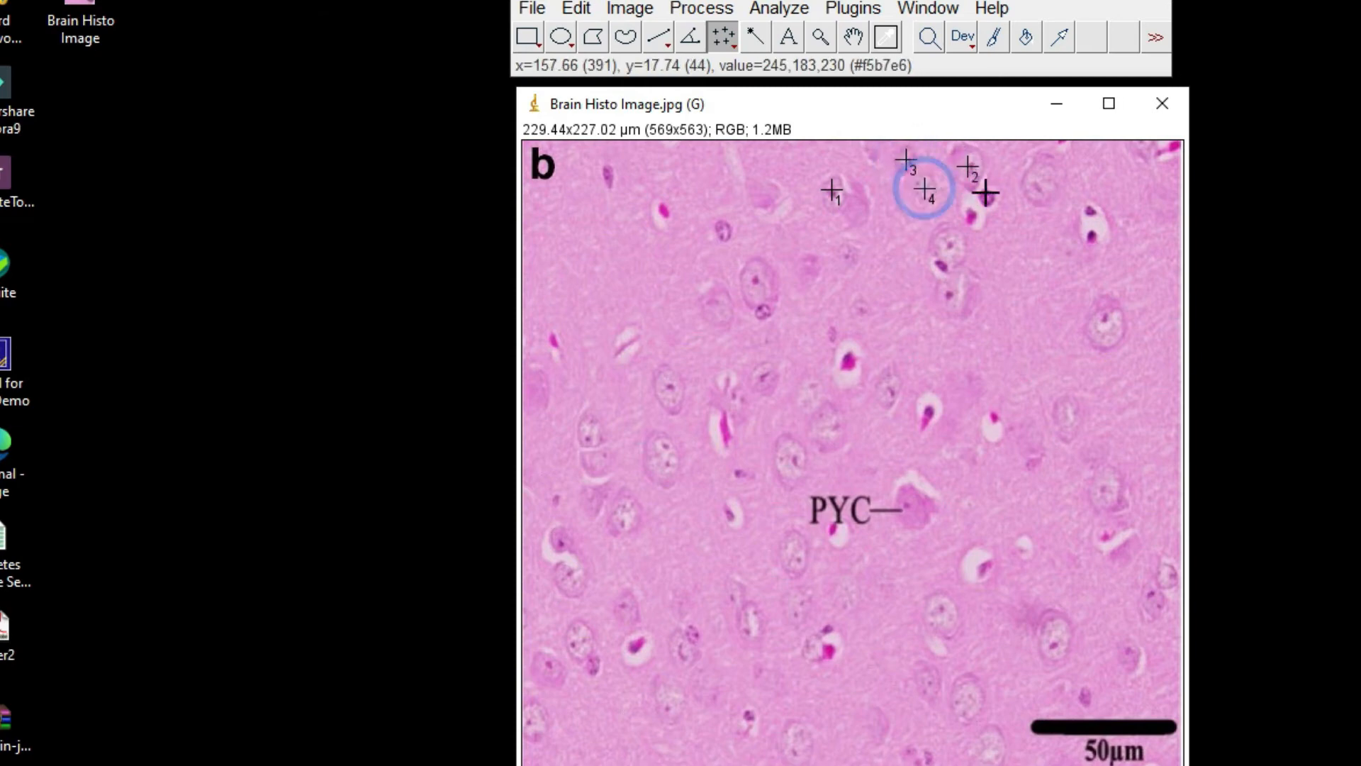
left_click(1039, 185)
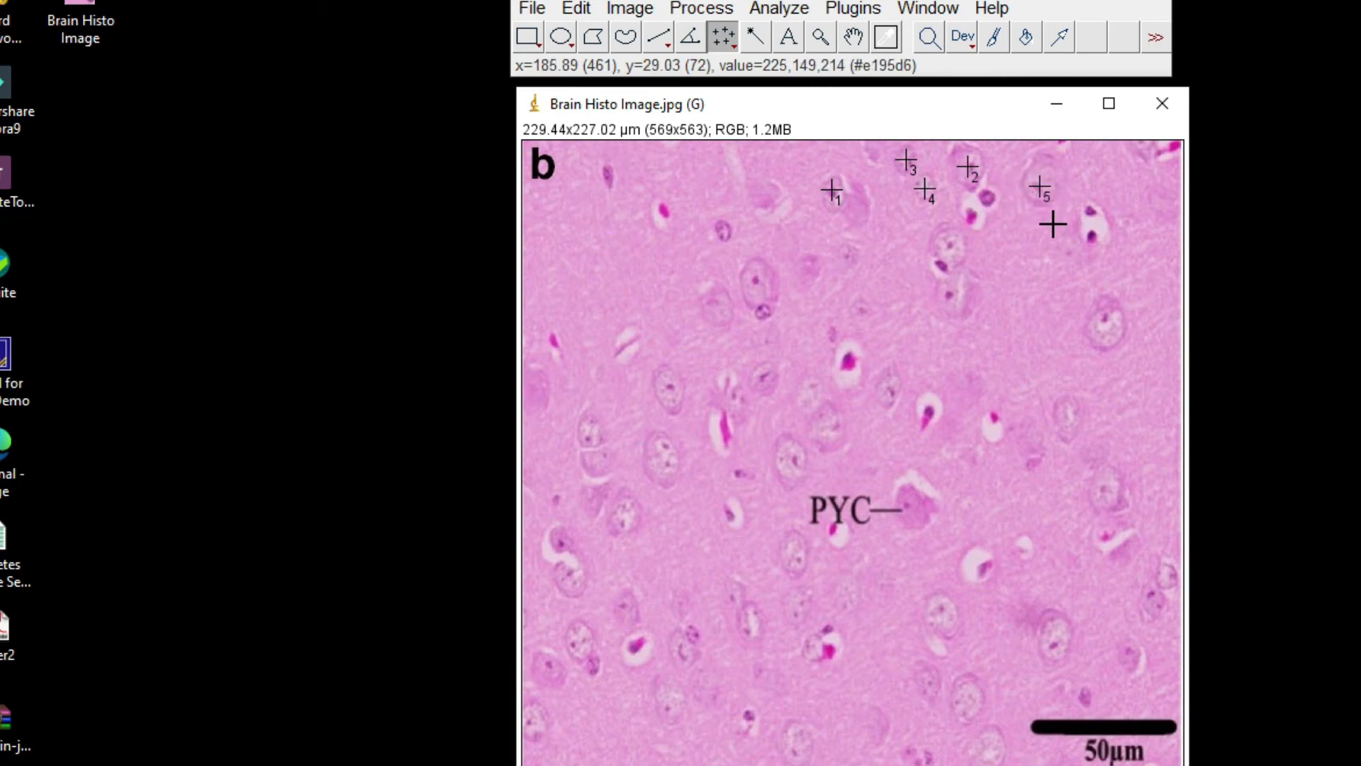
left_click(947, 300)
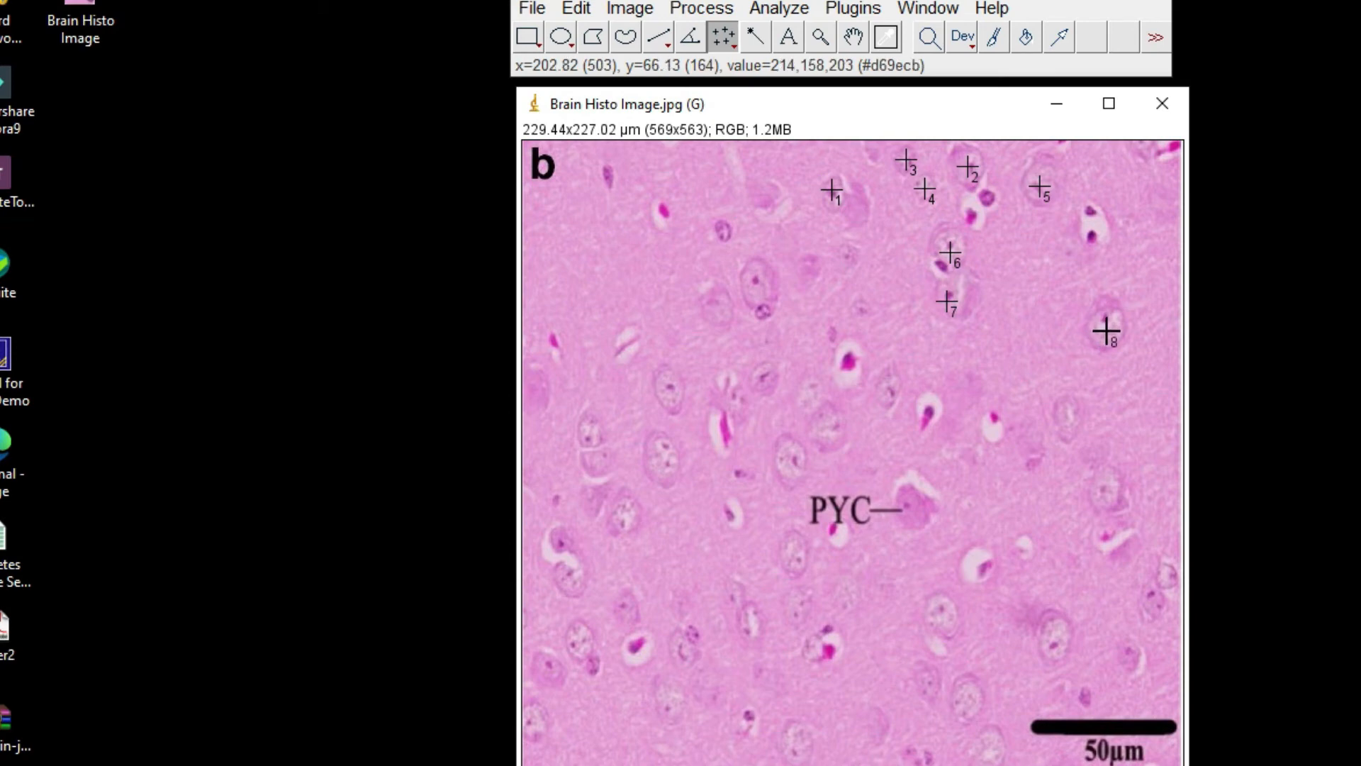
left_click(1106, 330)
left_click(1066, 413)
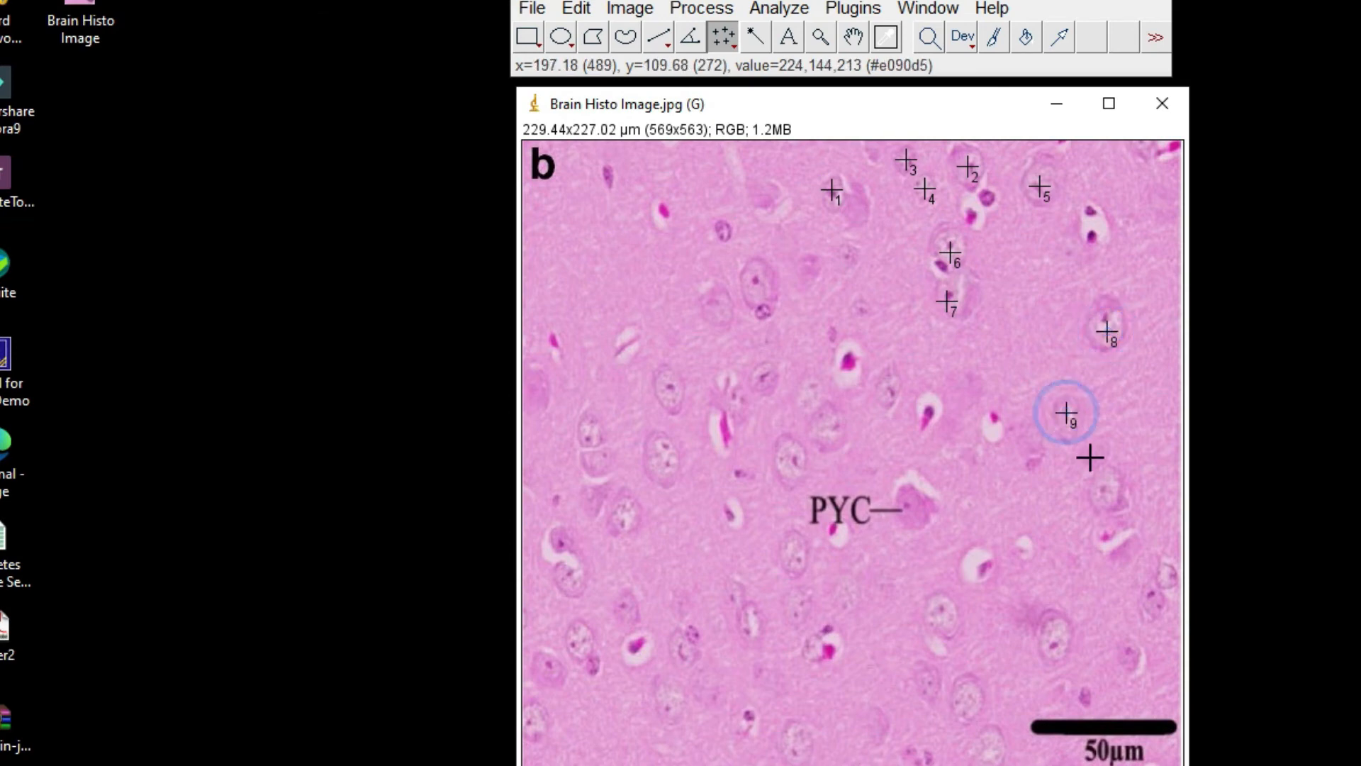
left_click(1102, 496)
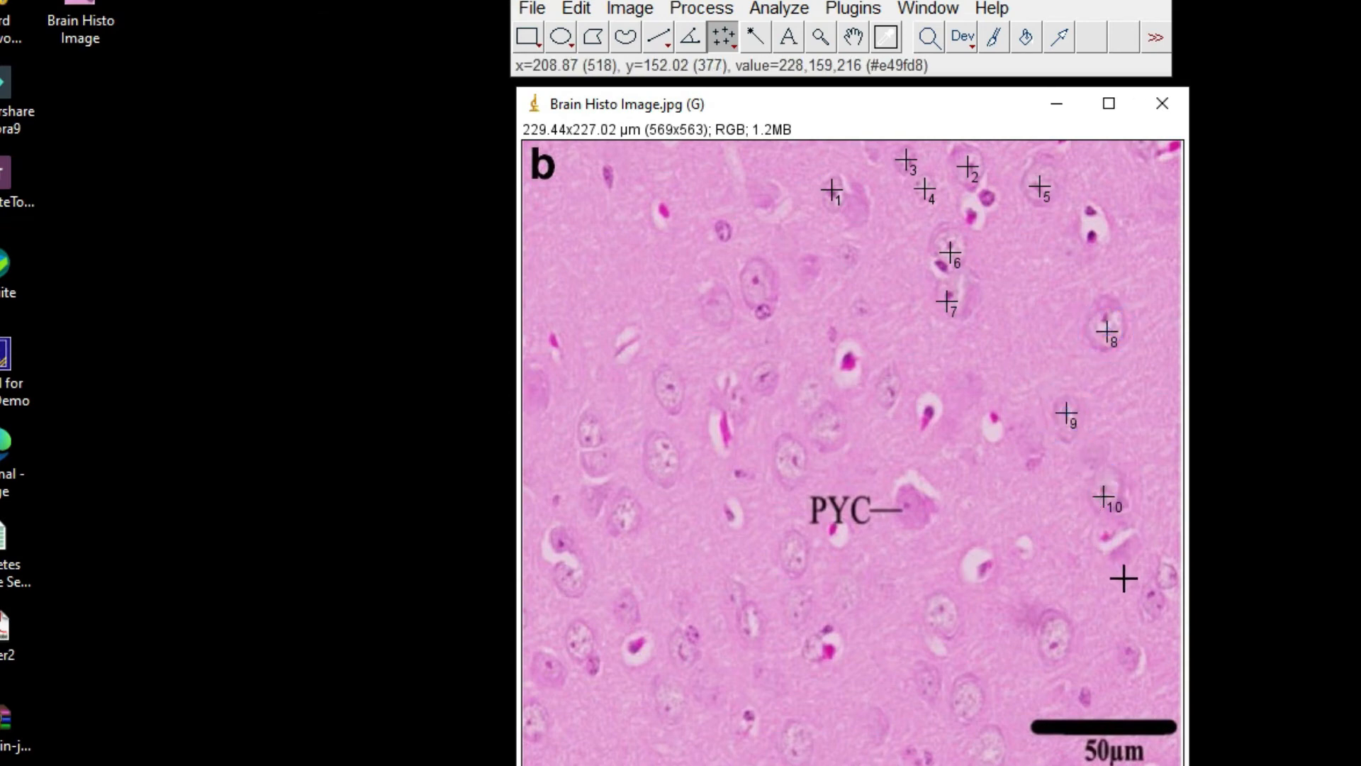
left_click(1151, 600)
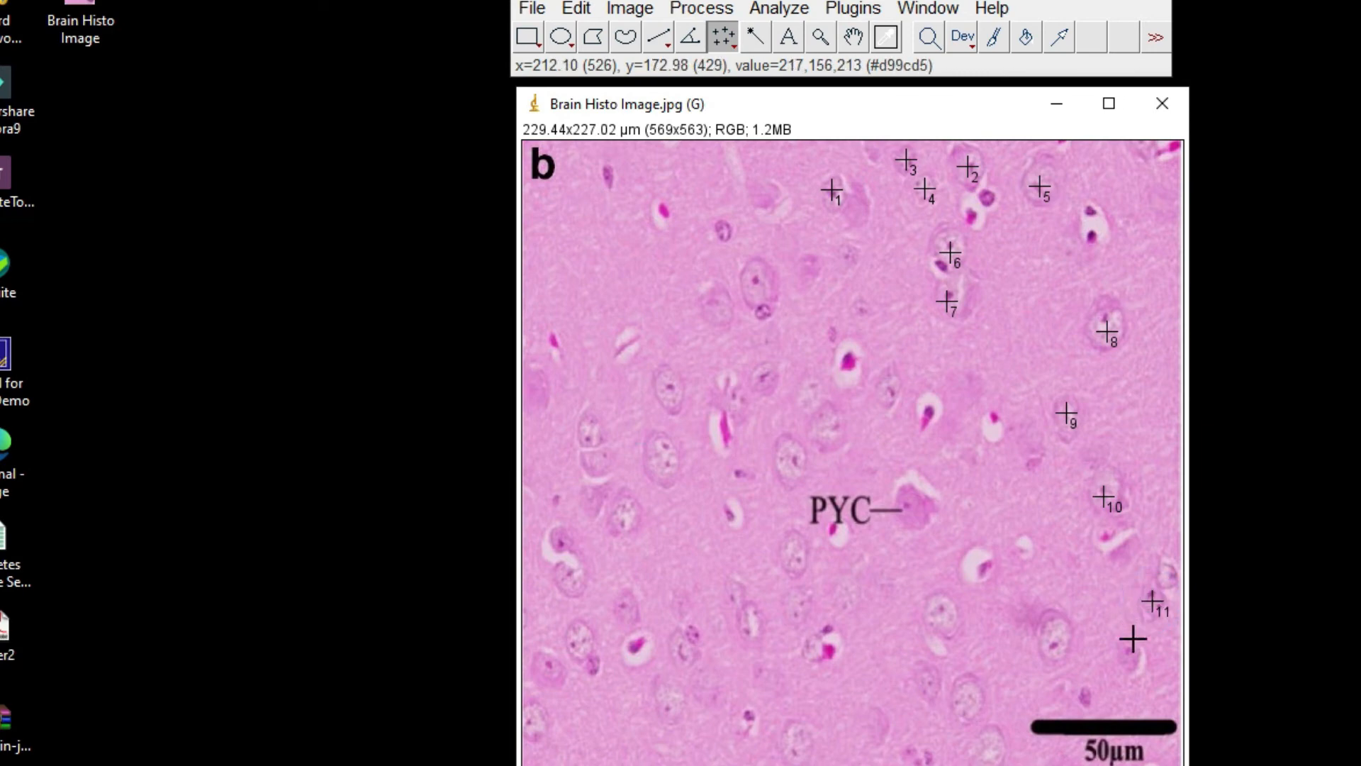
left_click(1129, 660)
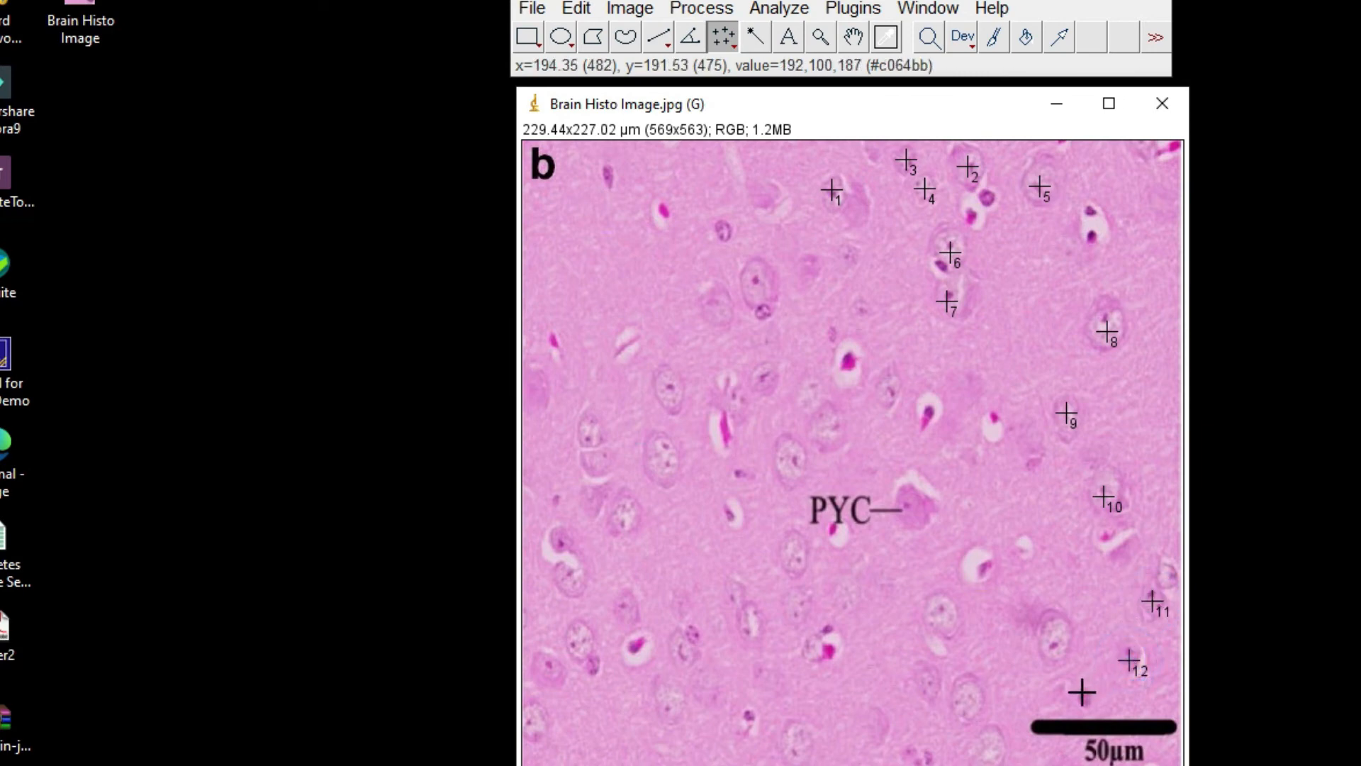
left_click(1082, 693)
left_click(1051, 642)
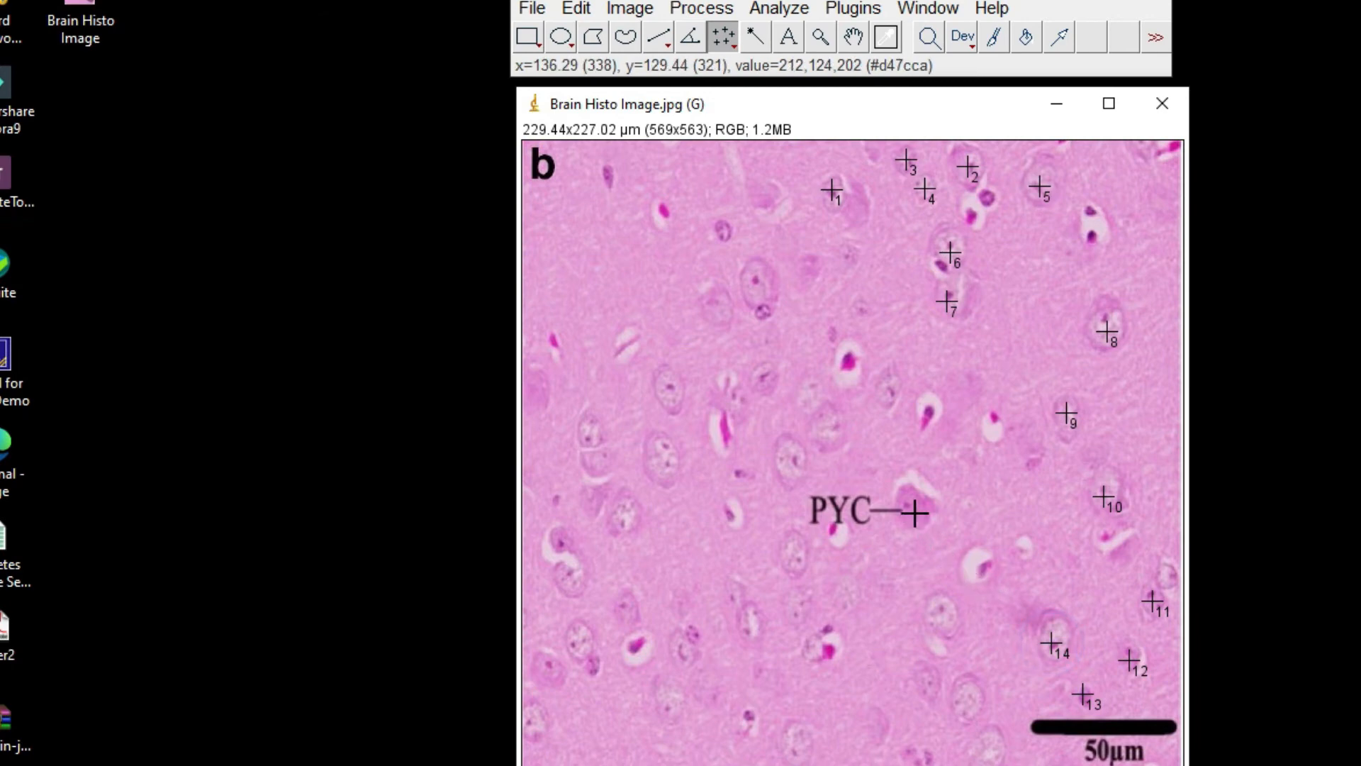
left_click(914, 512)
left_click(937, 613)
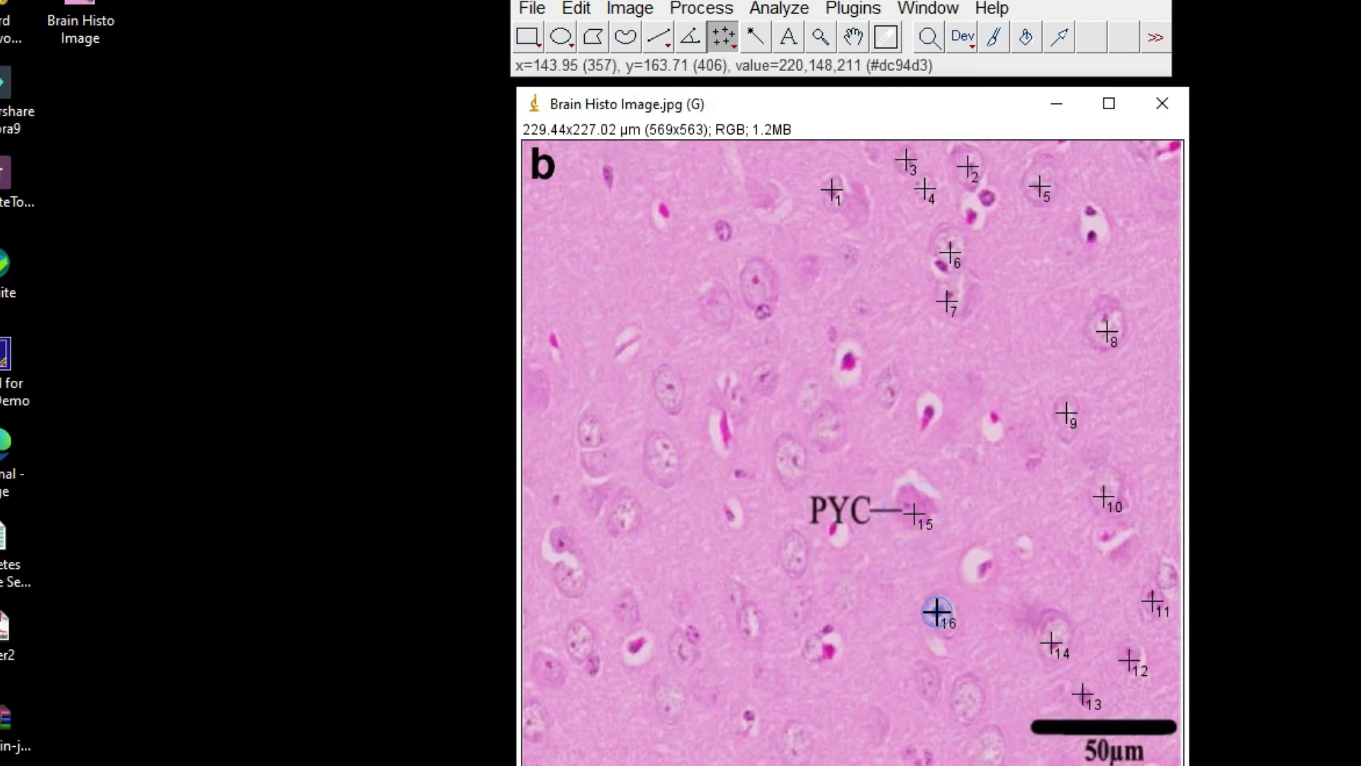
left_click(961, 692)
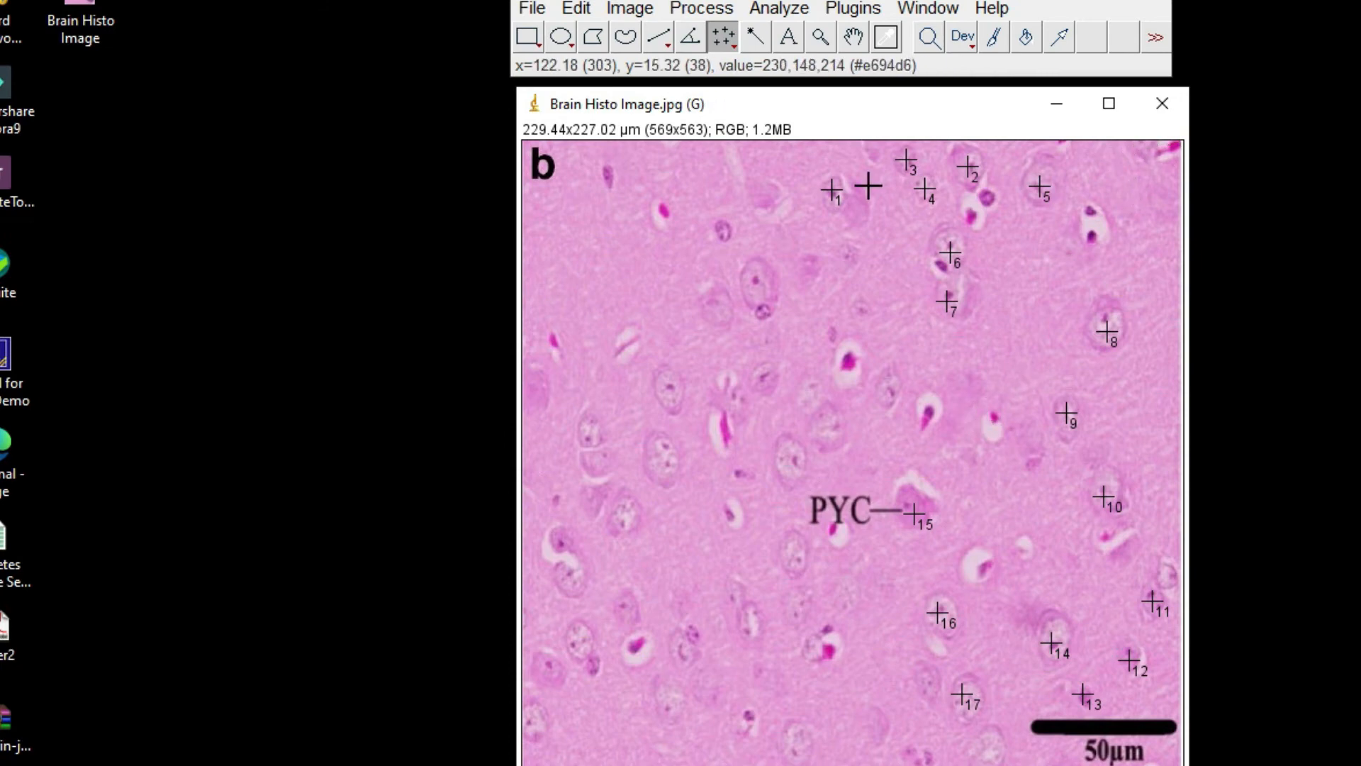
Mark the remaining cells across the left half and centre of the brain image with multi-point markers 18 to 41
left_click(845, 257)
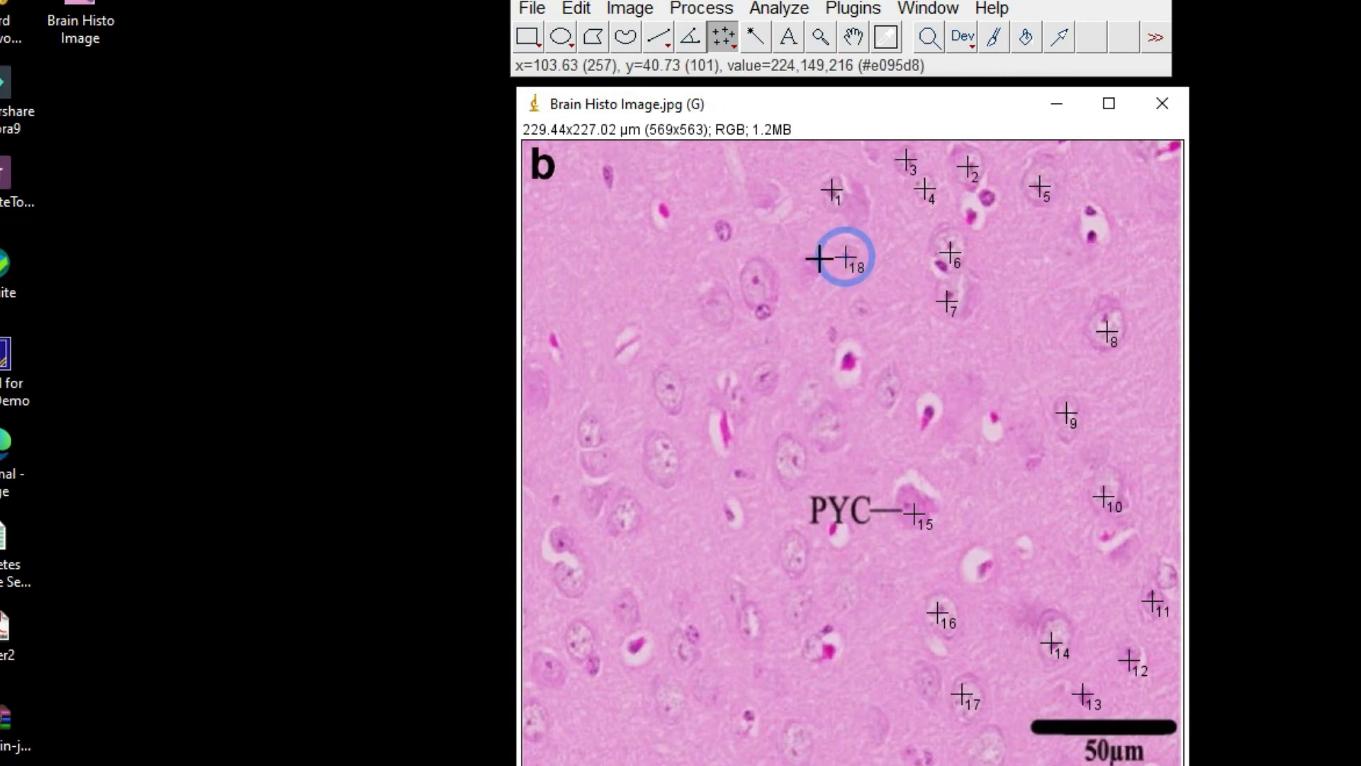
left_click(753, 283)
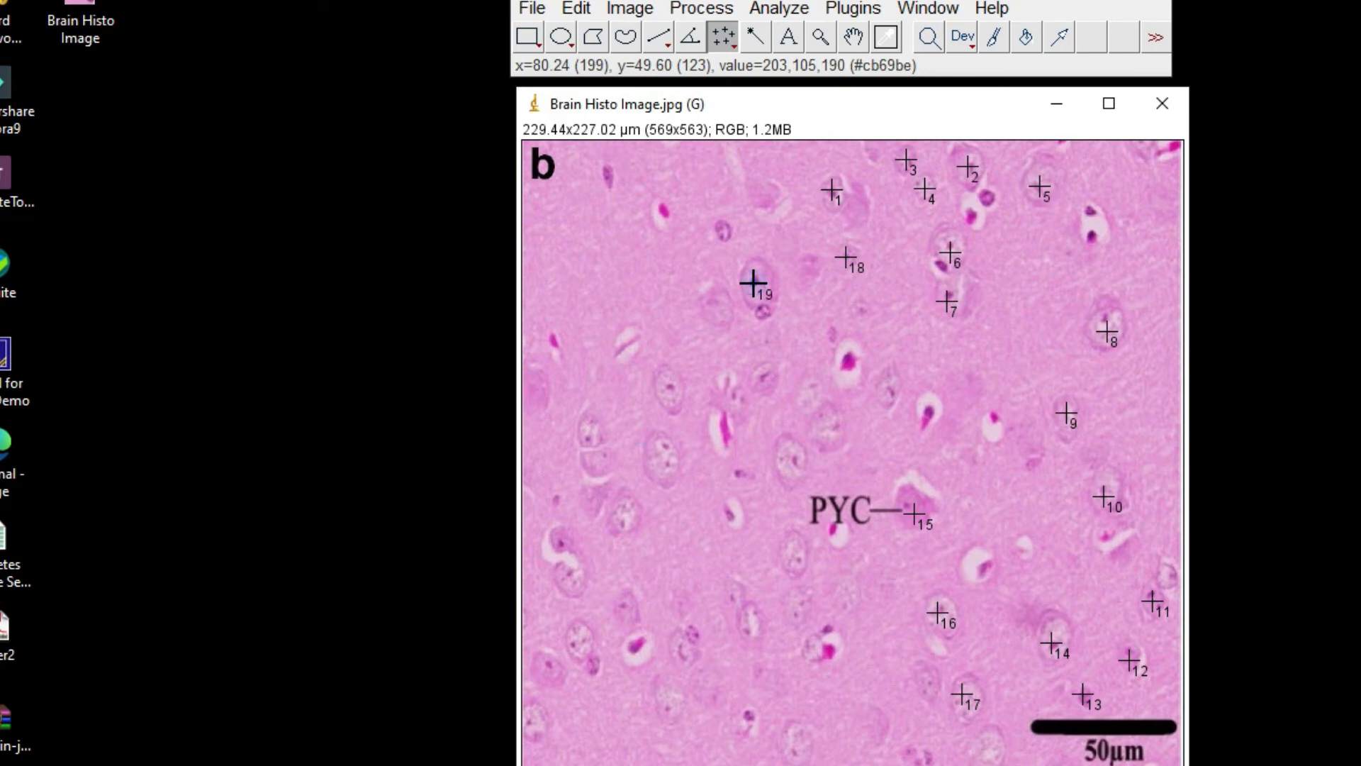
left_click(763, 201)
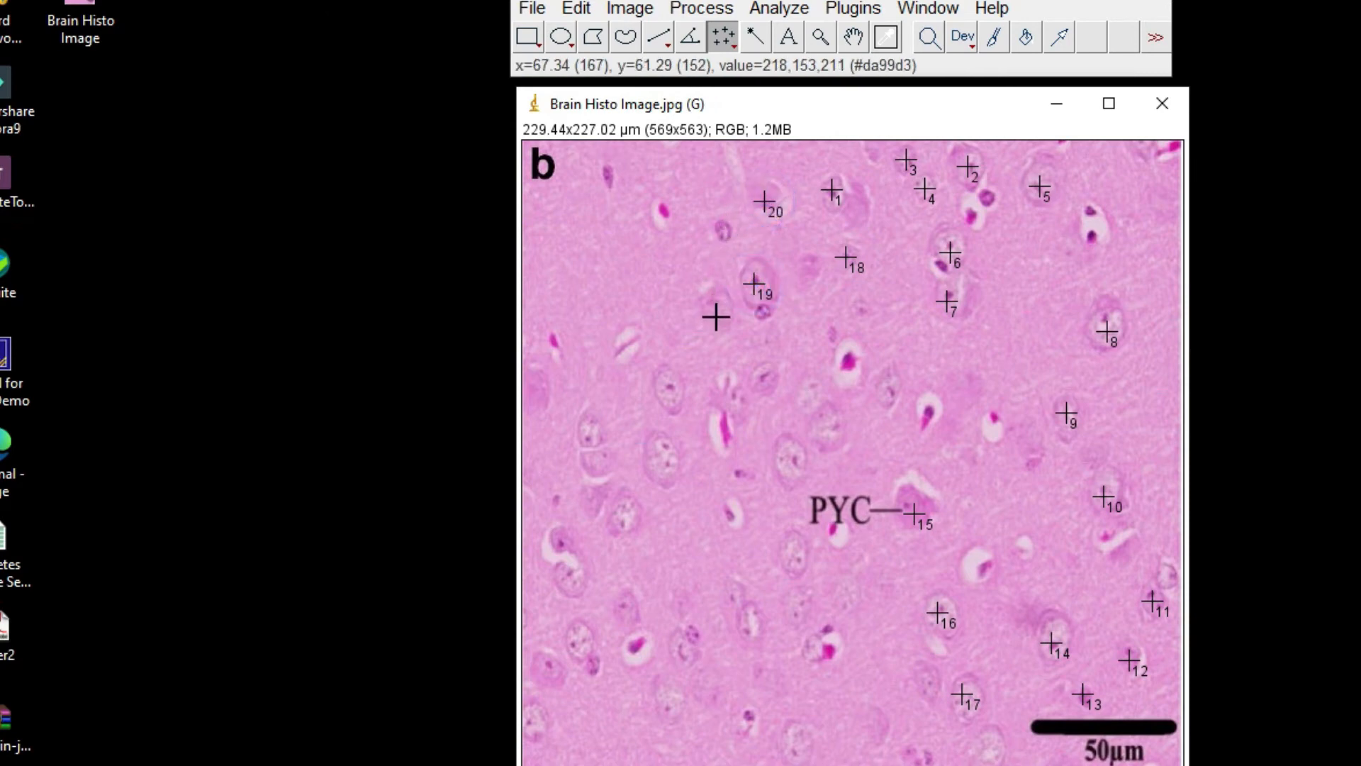
left_click(662, 386)
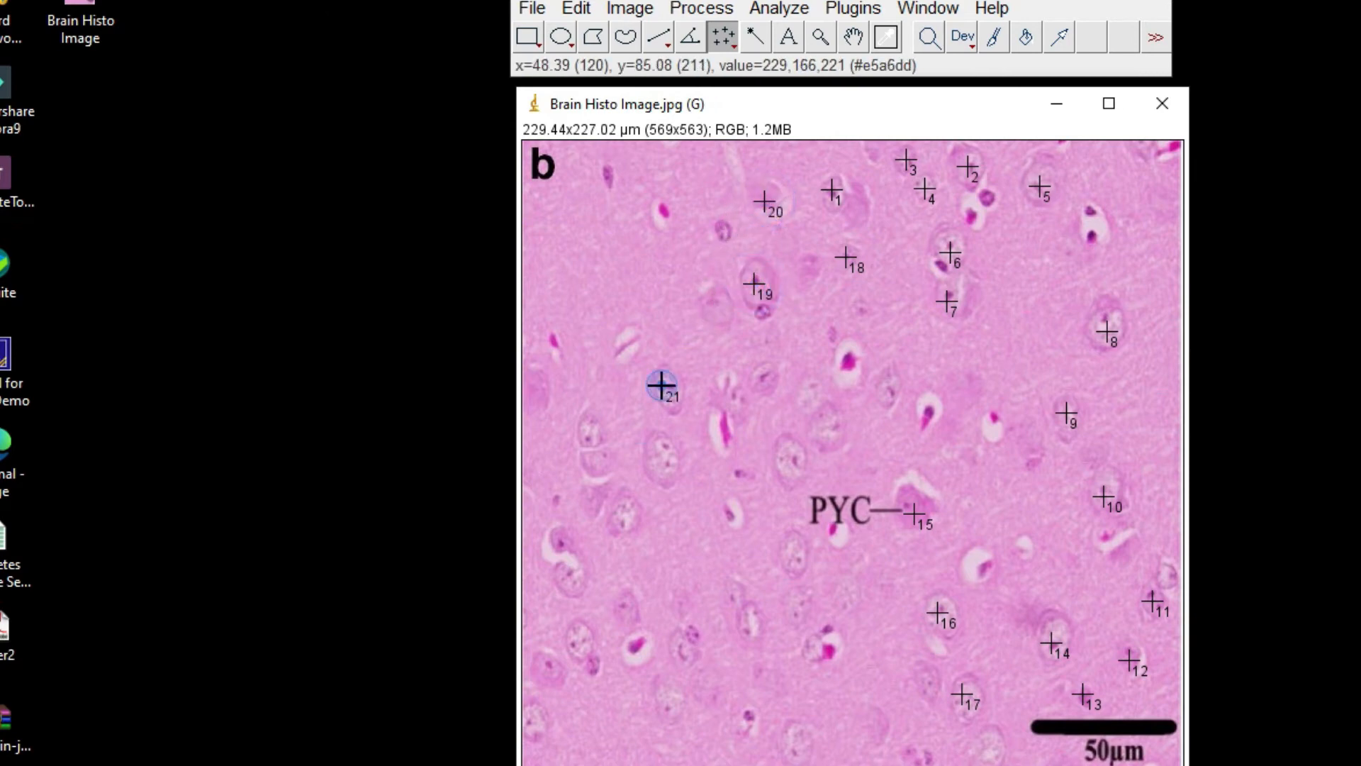
left_click(593, 437)
left_click(623, 522)
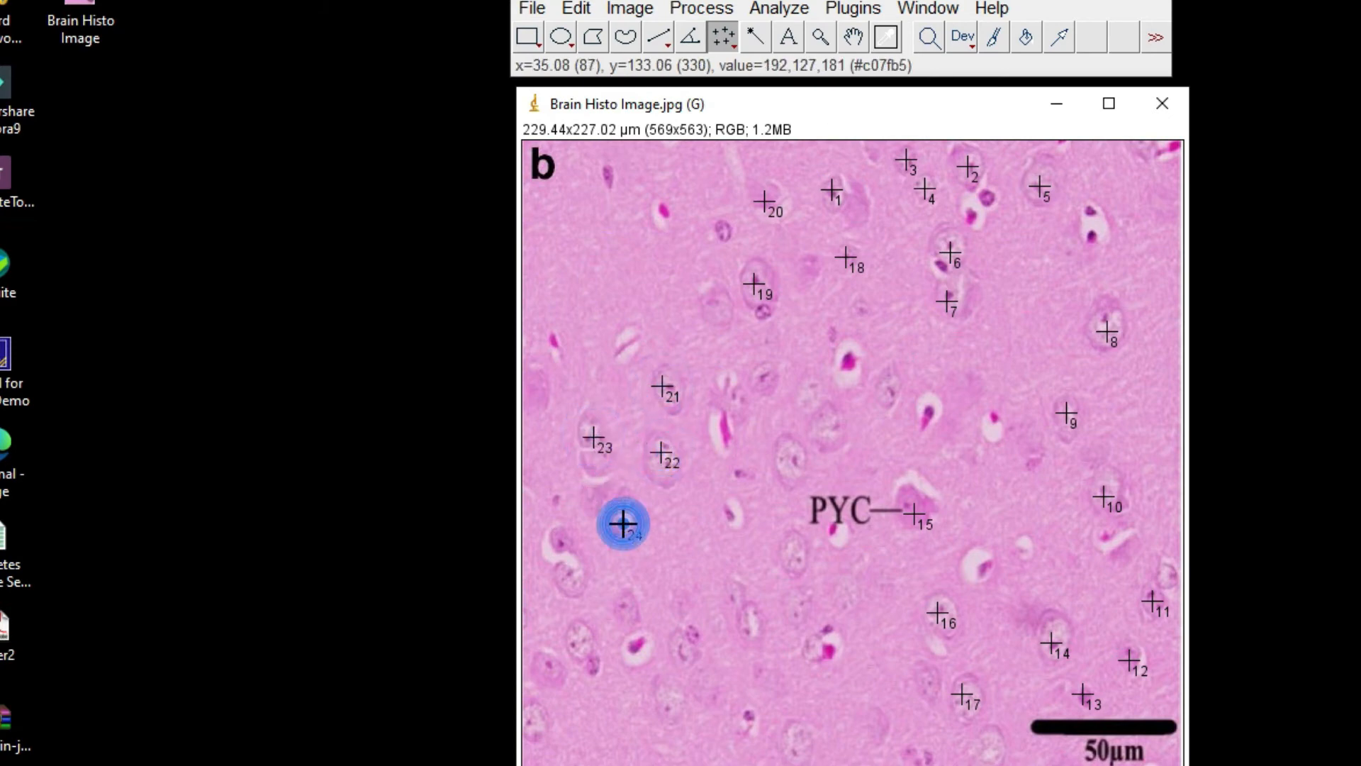
left_click(567, 576)
left_click(584, 643)
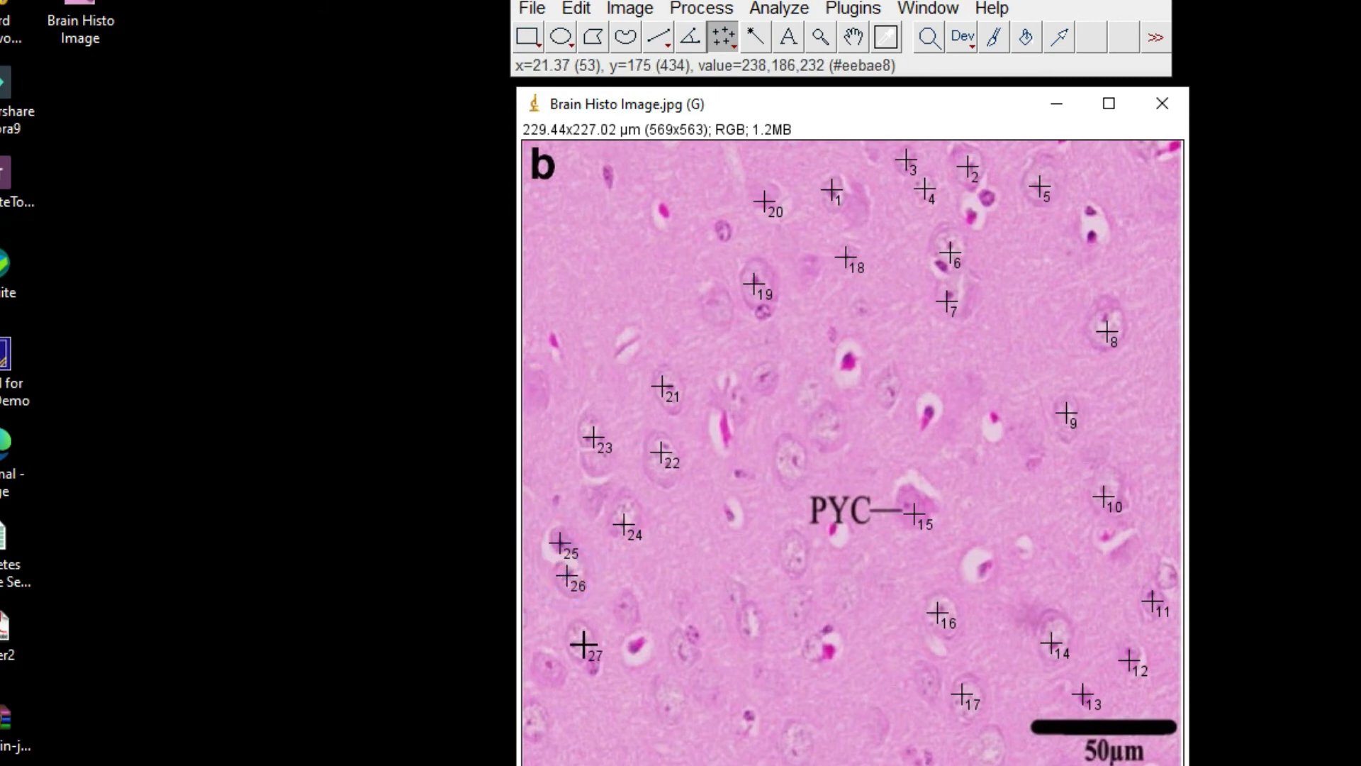
left_click(623, 614)
left_click(788, 552)
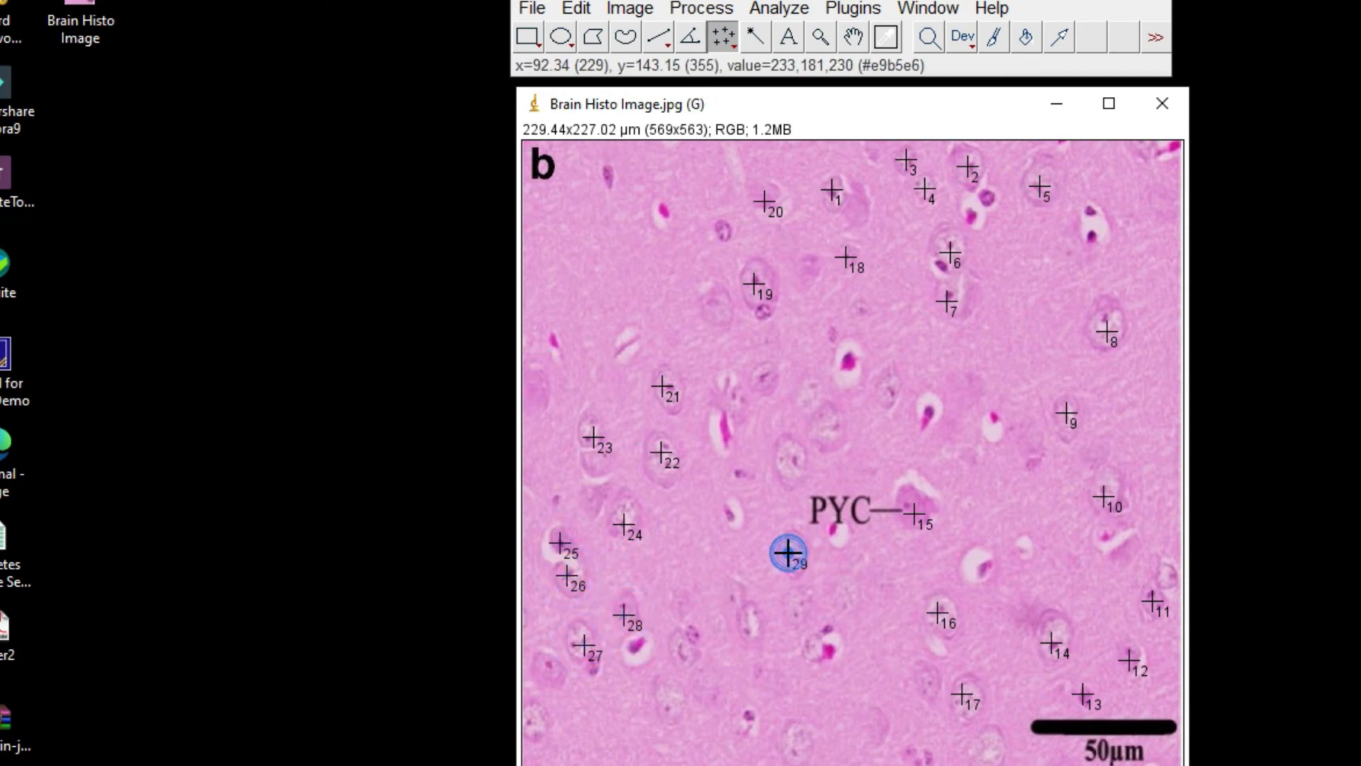
left_click(798, 601)
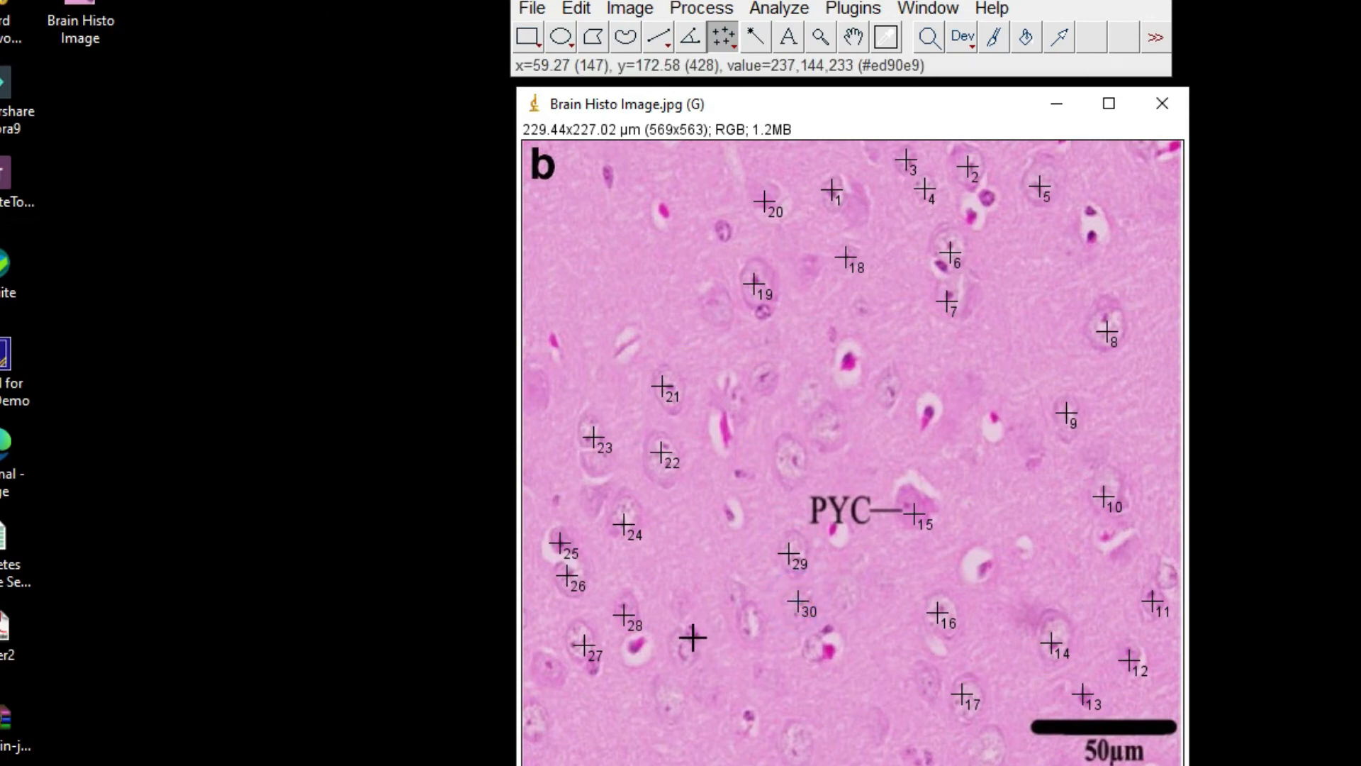
left_click(916, 755)
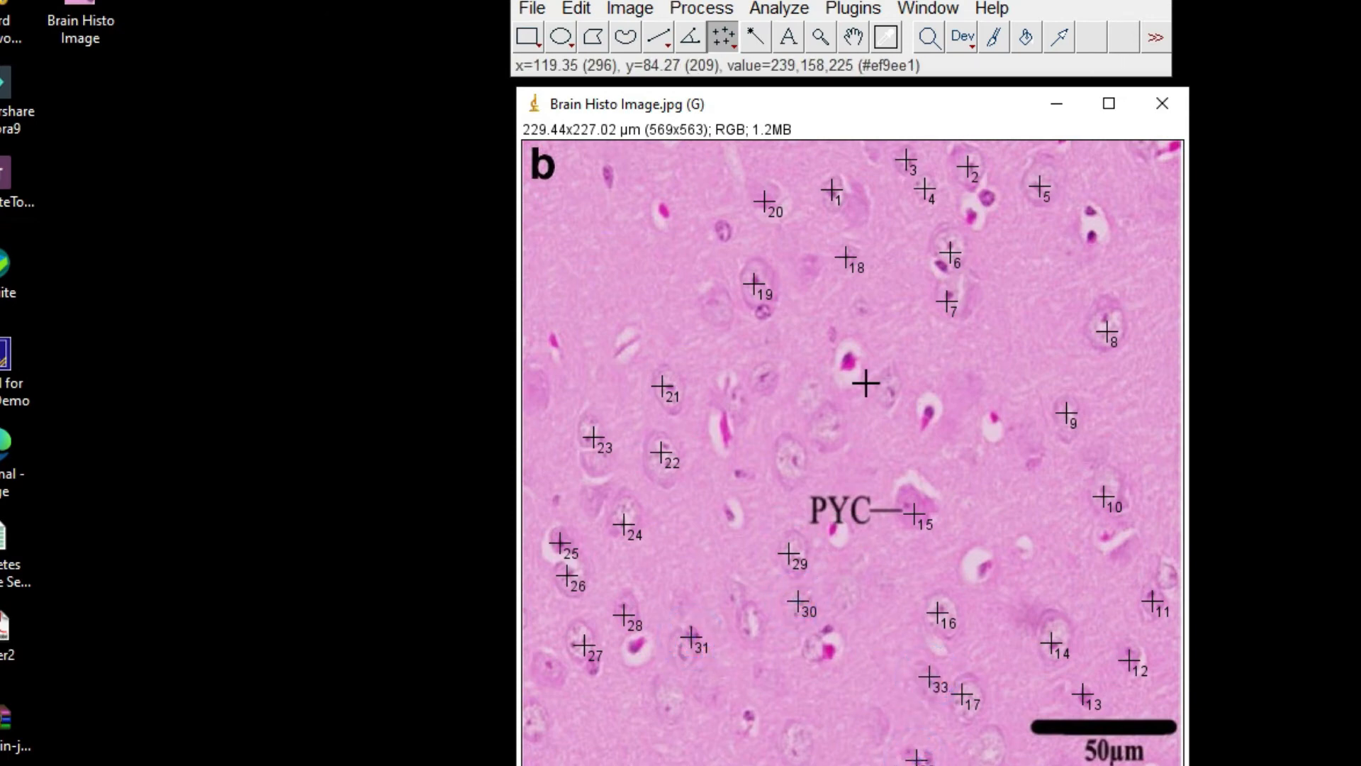
left_click(886, 386)
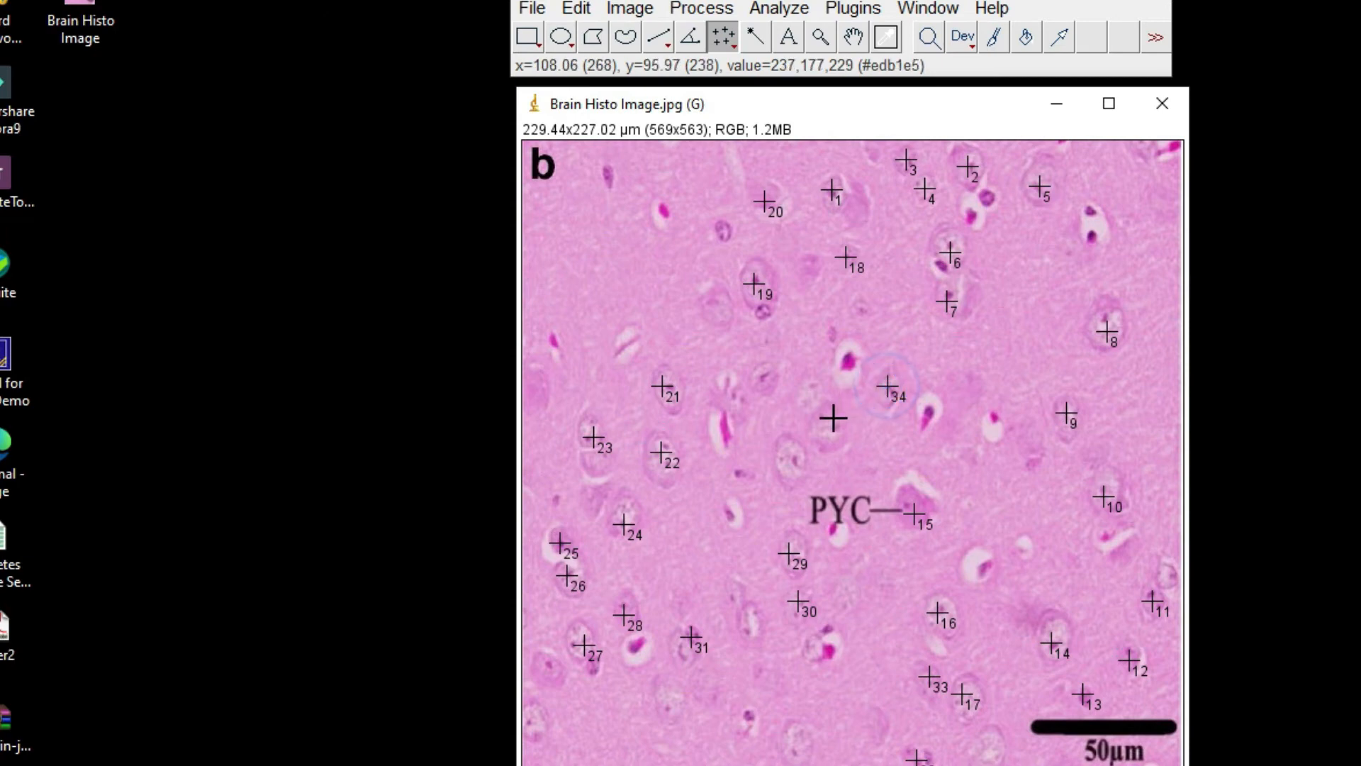
left_click(789, 455)
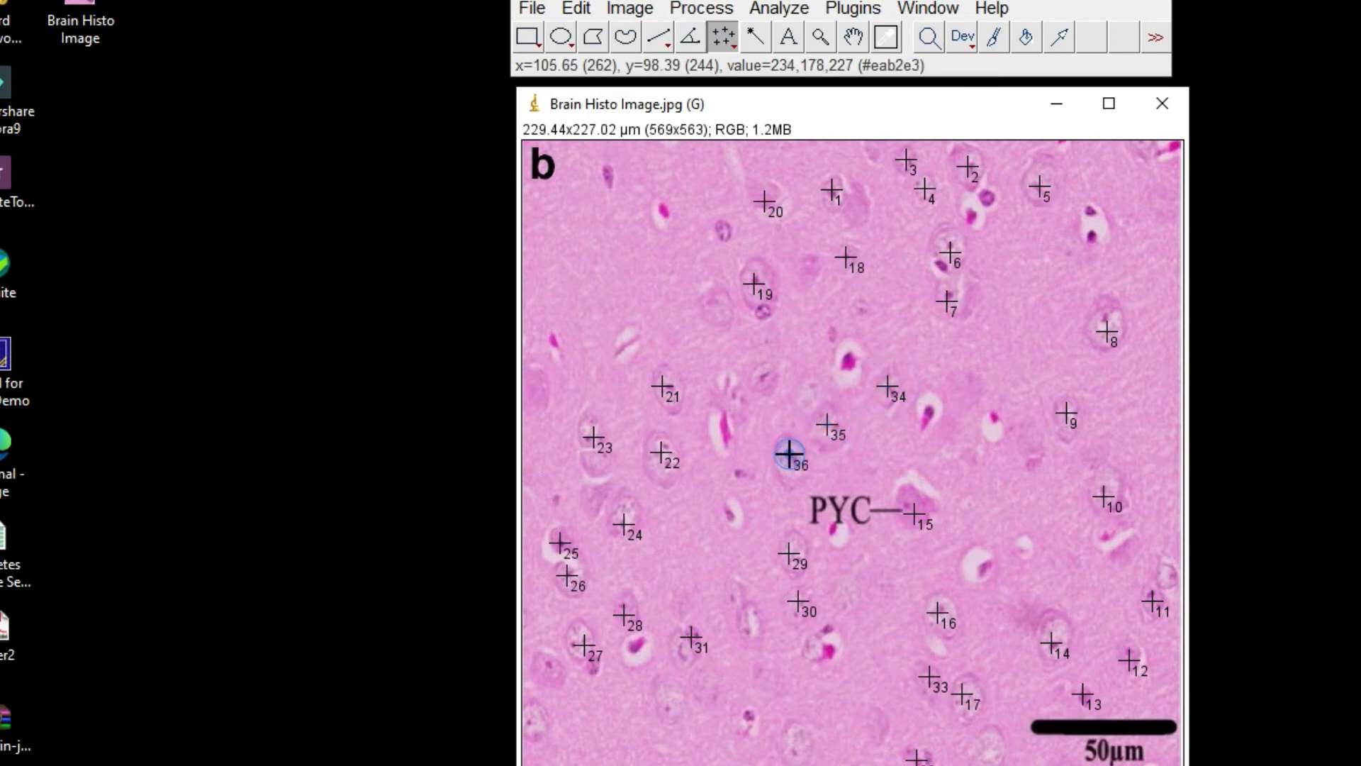
left_click(719, 305)
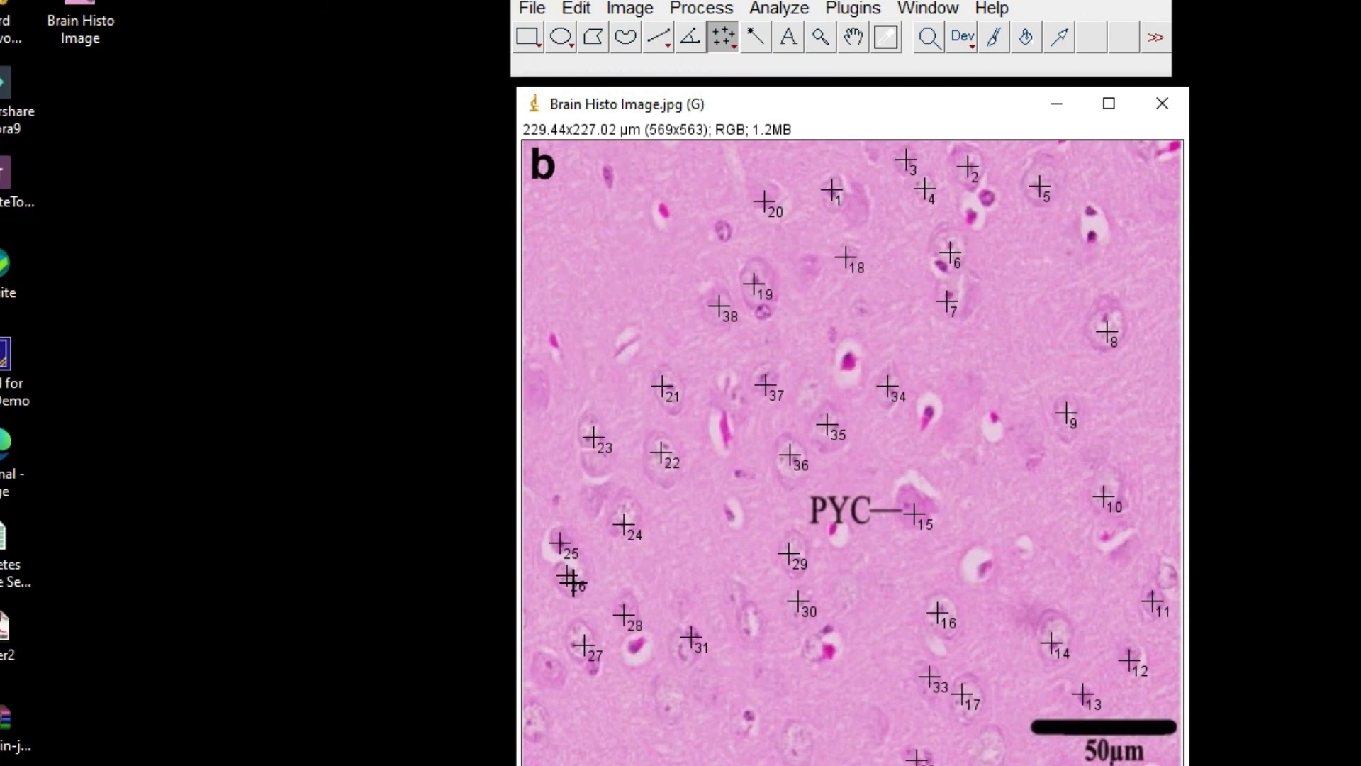
left_click(537, 720)
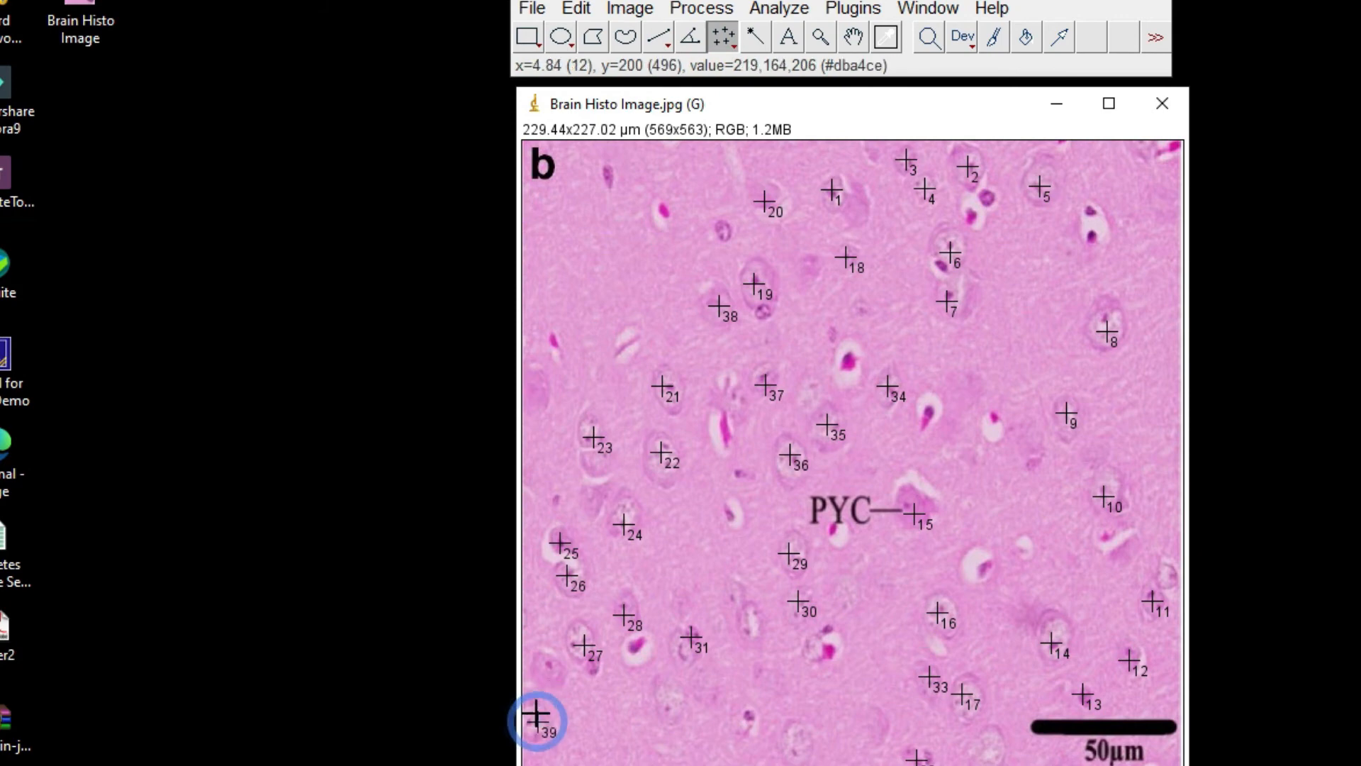
left_click(543, 678)
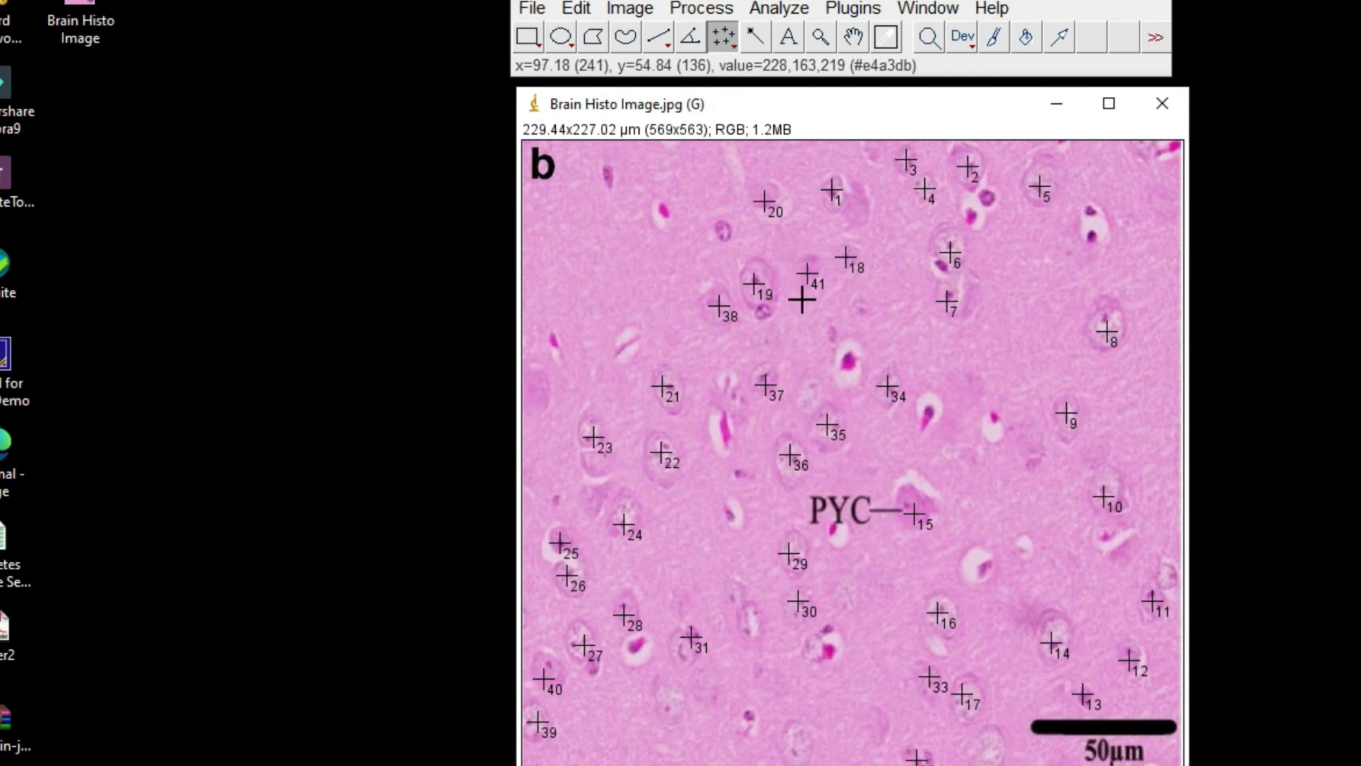
Check the number of points recorded for counter 0 in the point tool settings
double_click(723, 37)
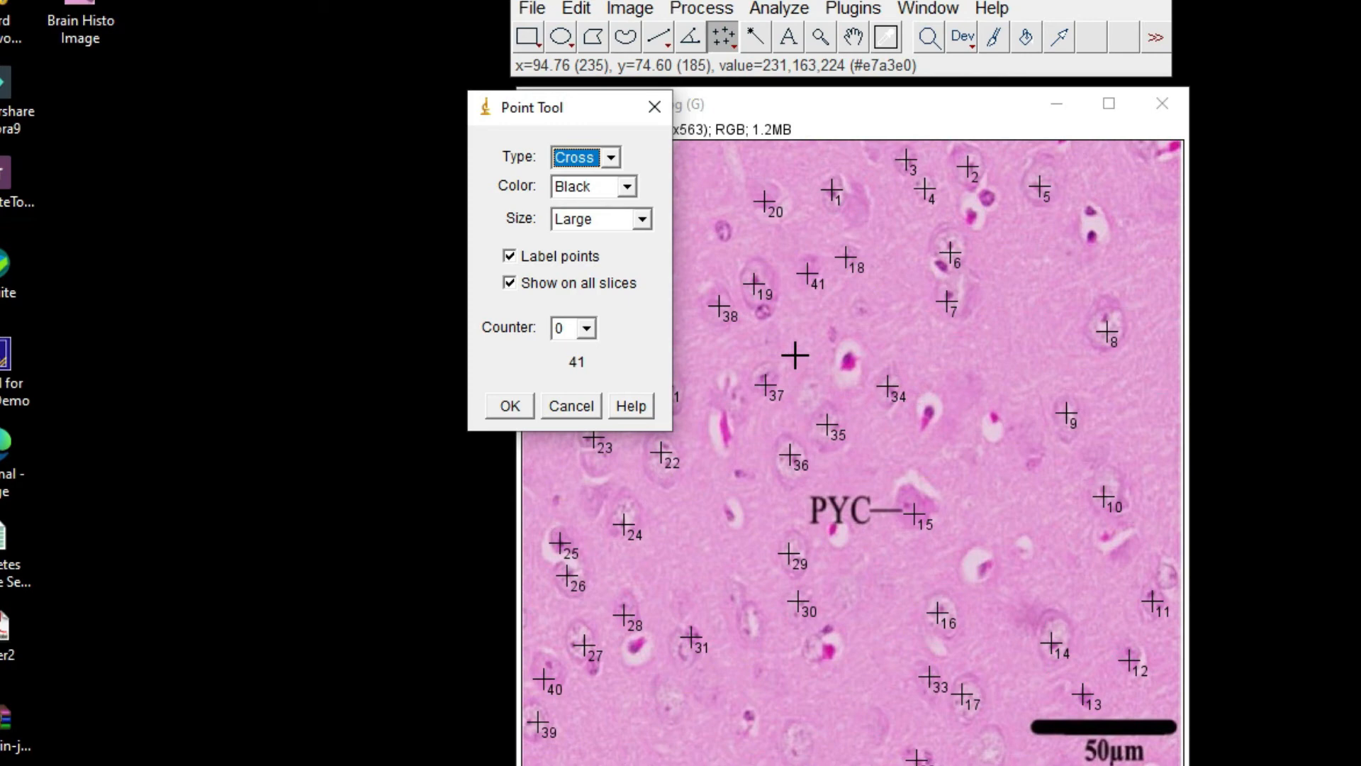
left_click(652, 108)
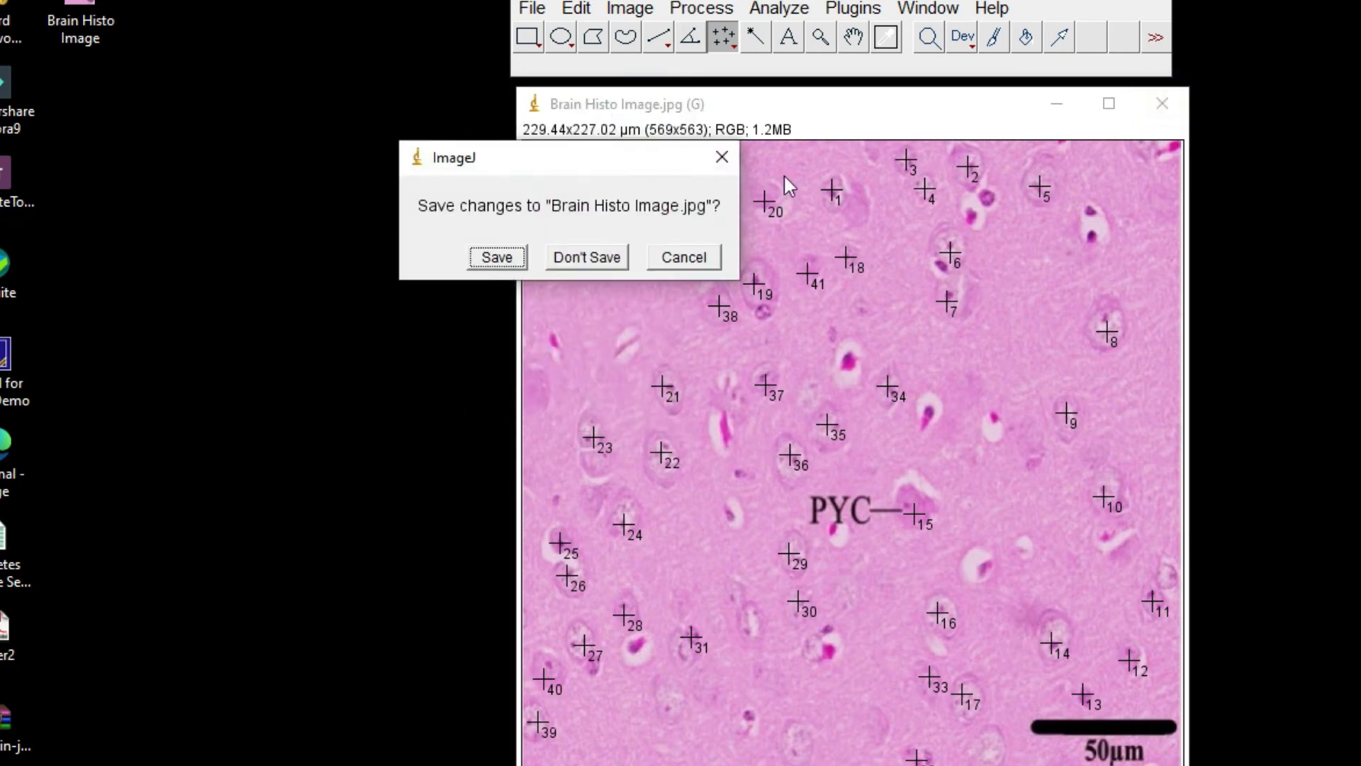
Close the marked image without saving its changes and load Brain Histo Image from the desktop again
left_click(570, 256)
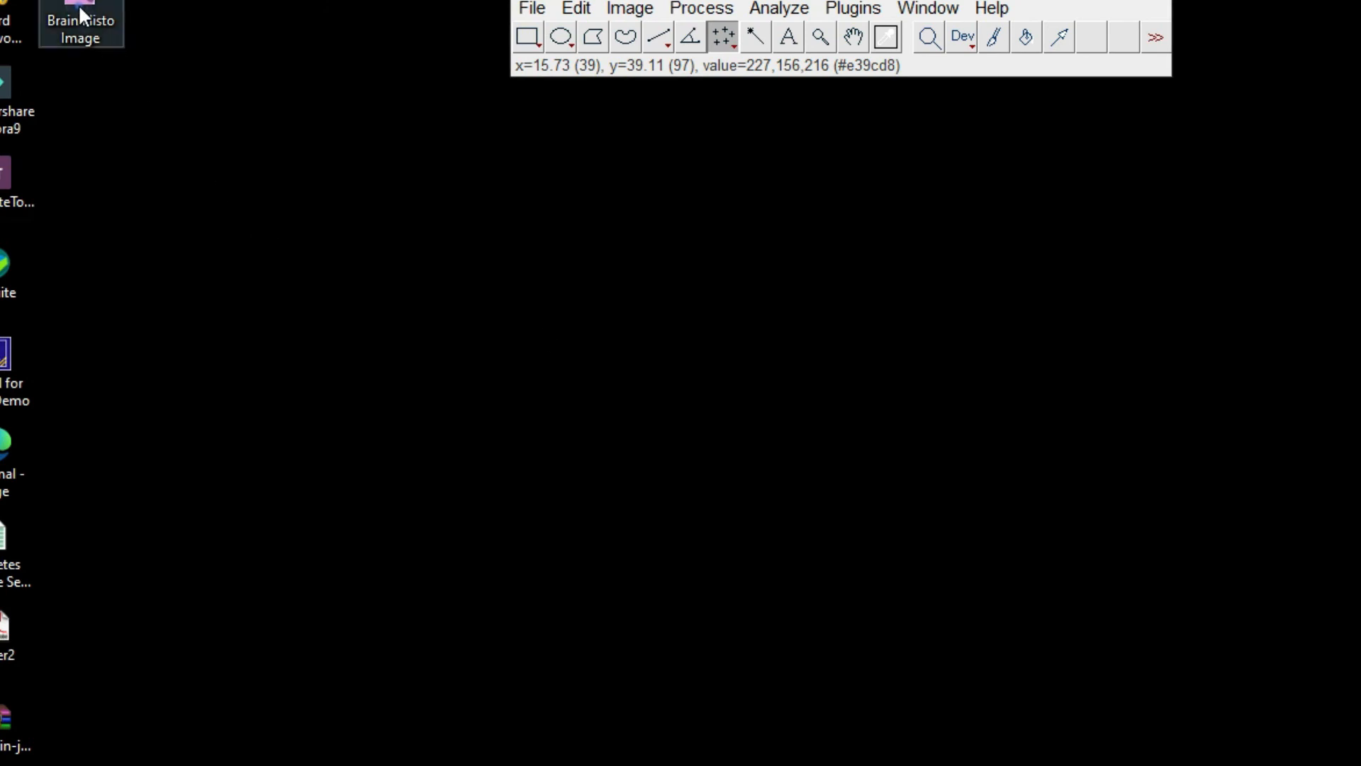
left_click_drag(83, 14, 522, 51)
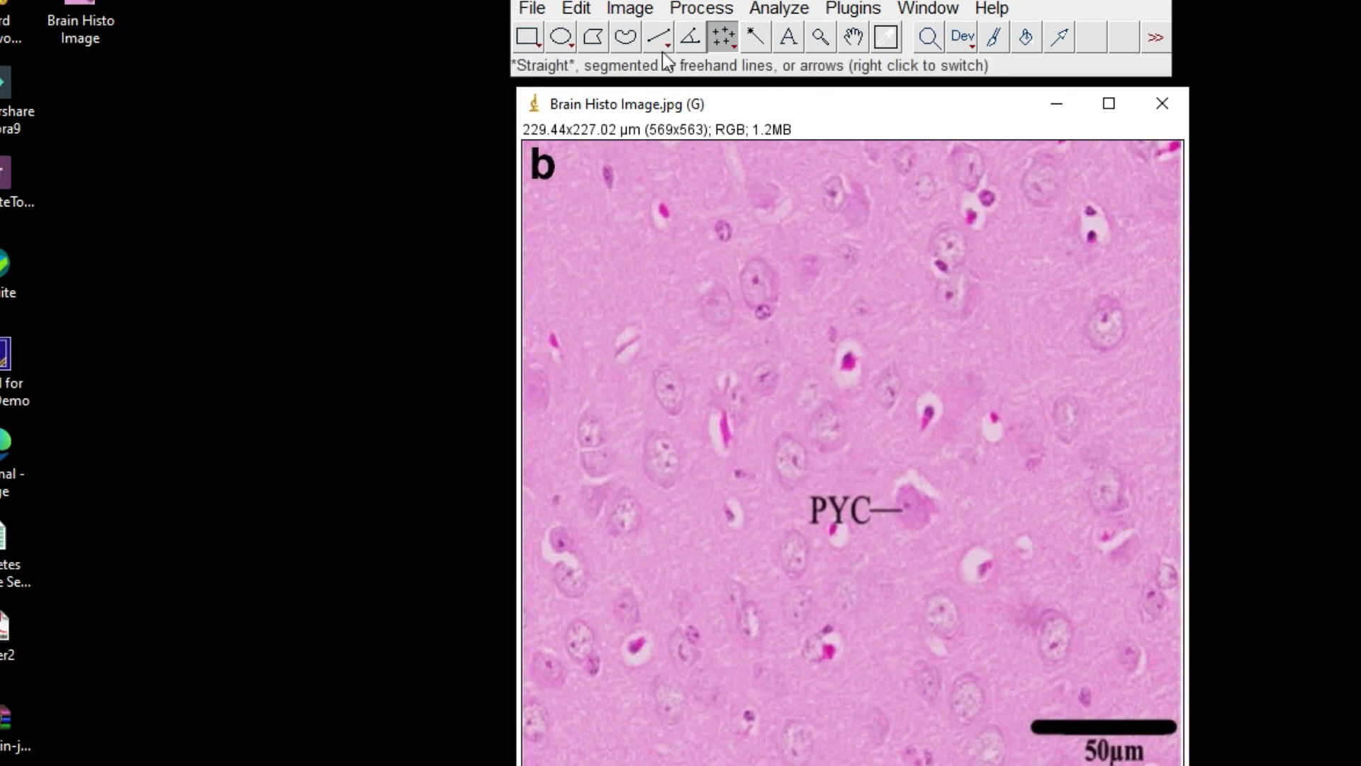
Outline the large oval cell in the image's upper-left quarter with a freehand selection, measure it, and minimize the results
left_click(625, 37)
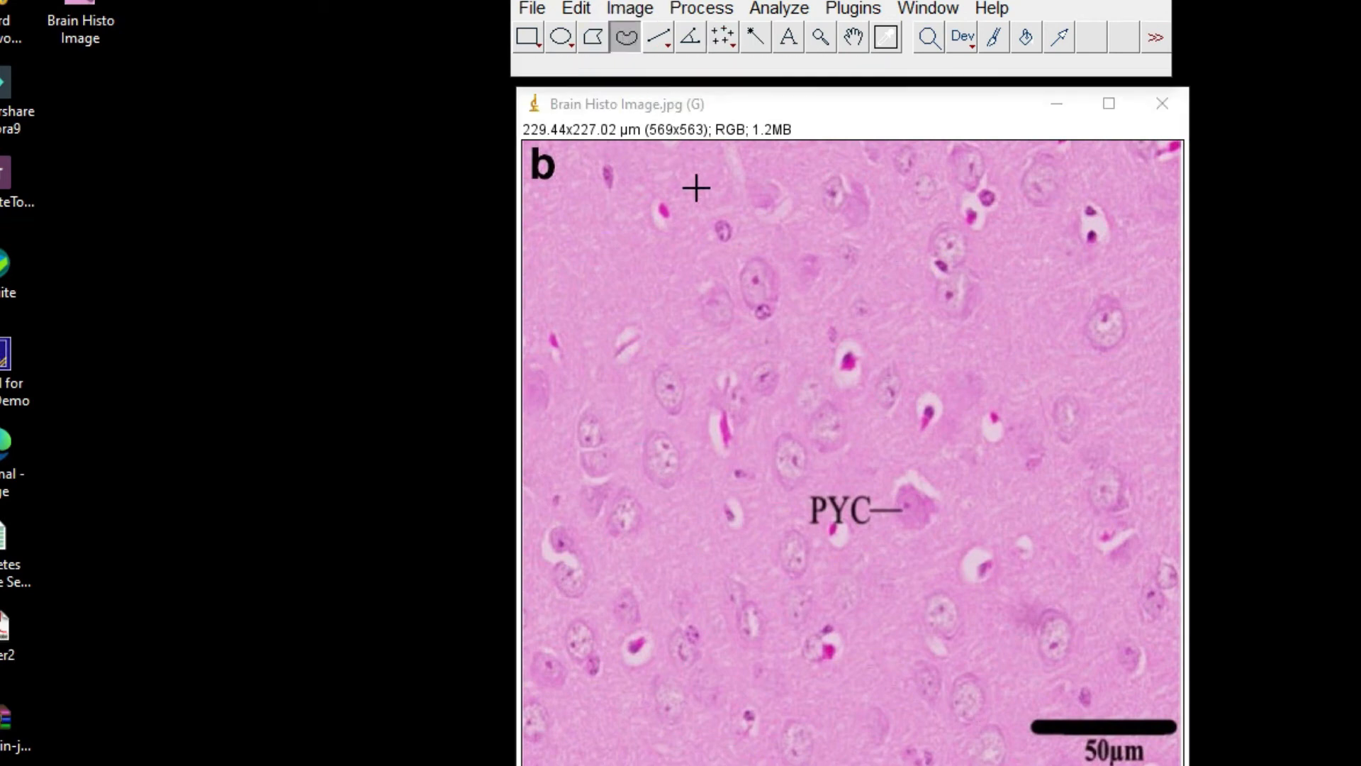
left_click(746, 256)
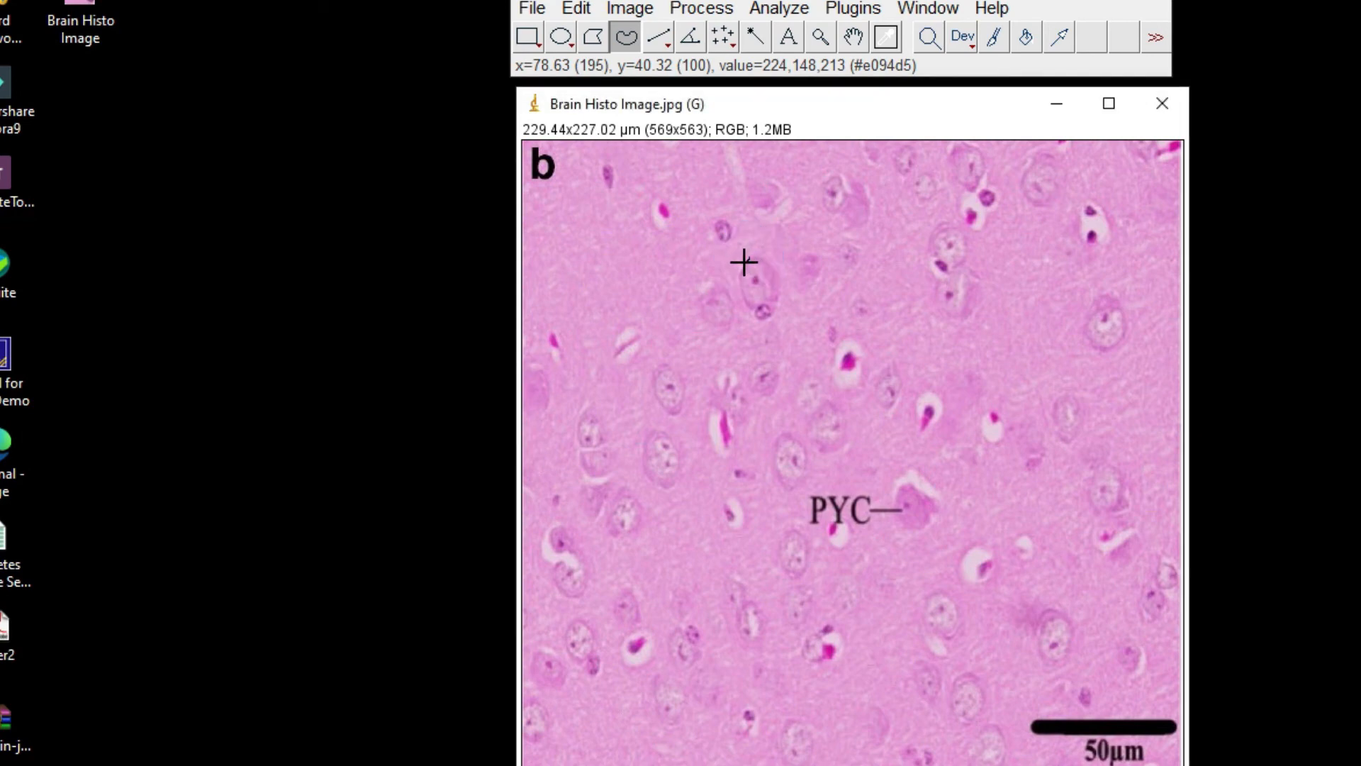
mouse_move(744, 261)
left_mouse_down()
mouse_move(757, 321)
mouse_move(779, 303)
mouse_move(766, 264)
left_mouse_up()
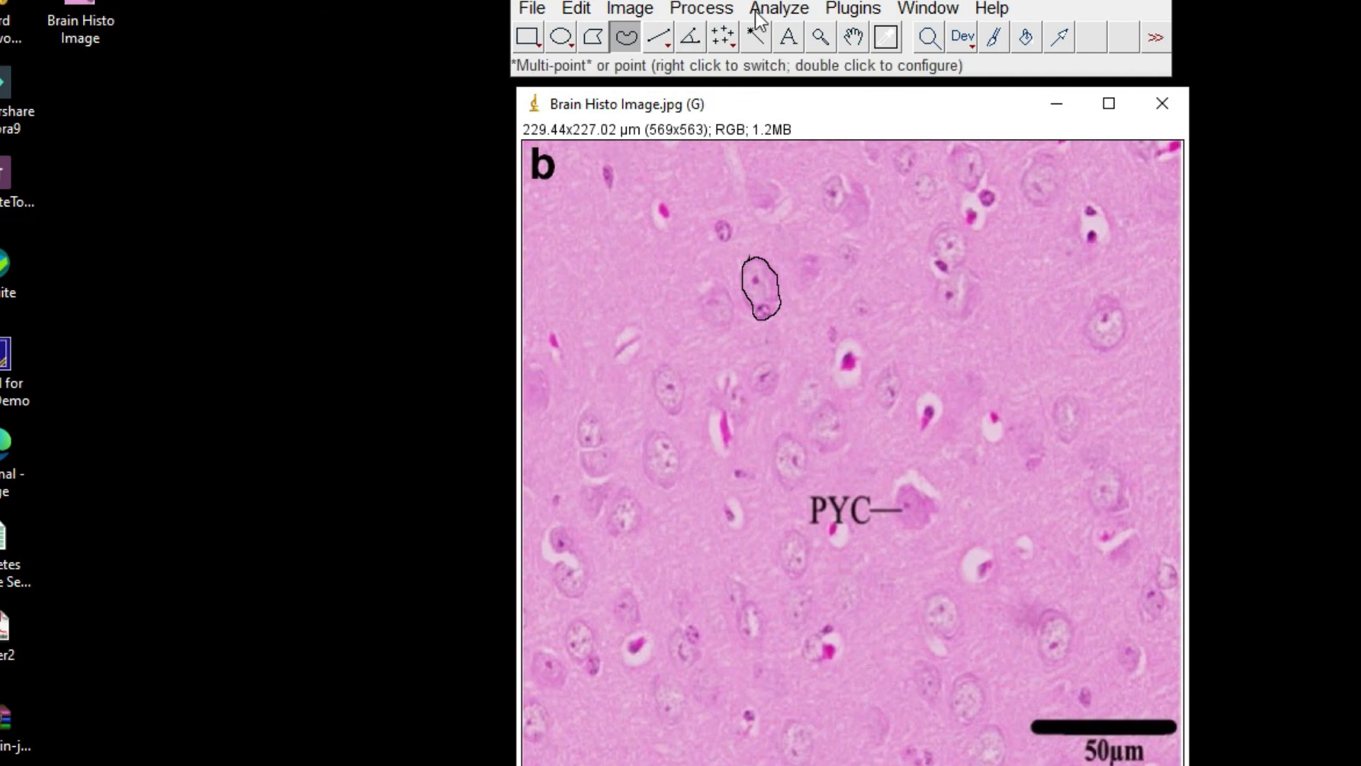
left_click(780, 10)
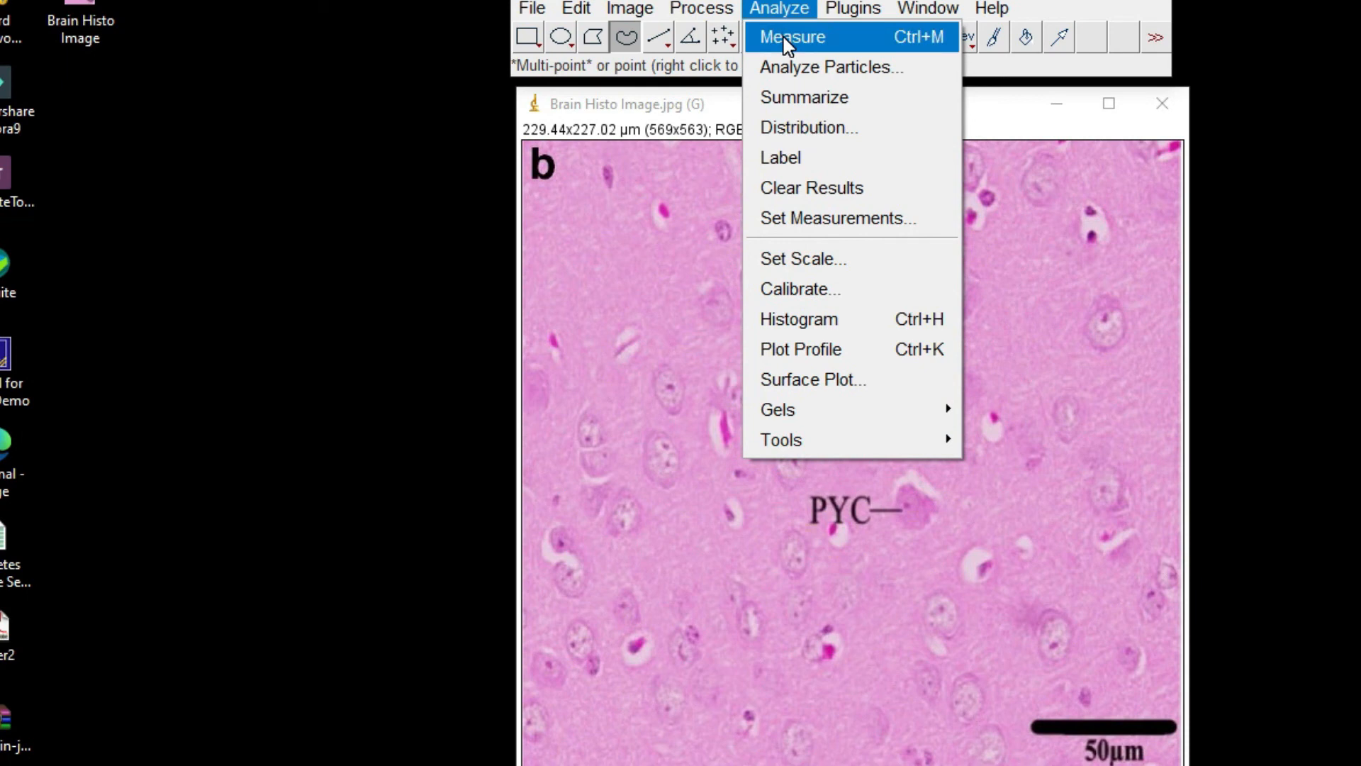
left_click(791, 40)
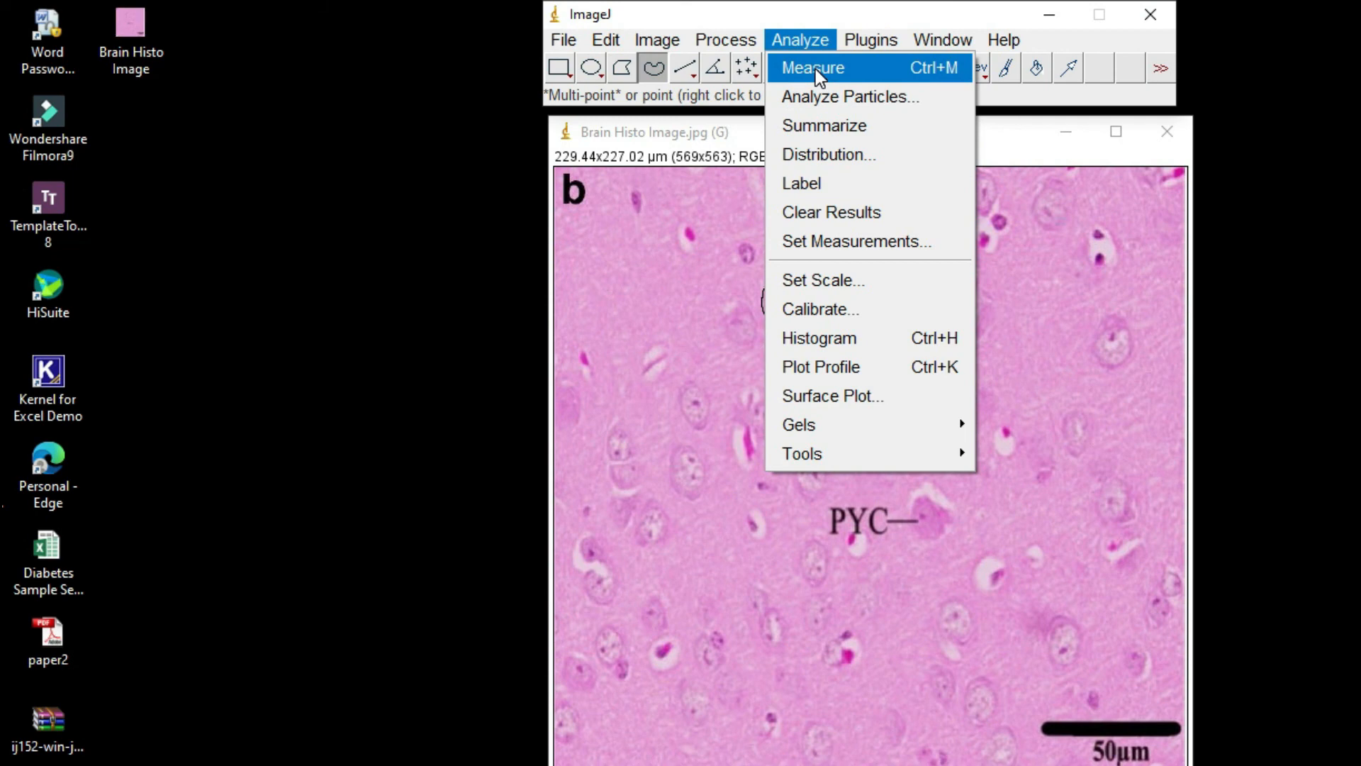
left_click(816, 70)
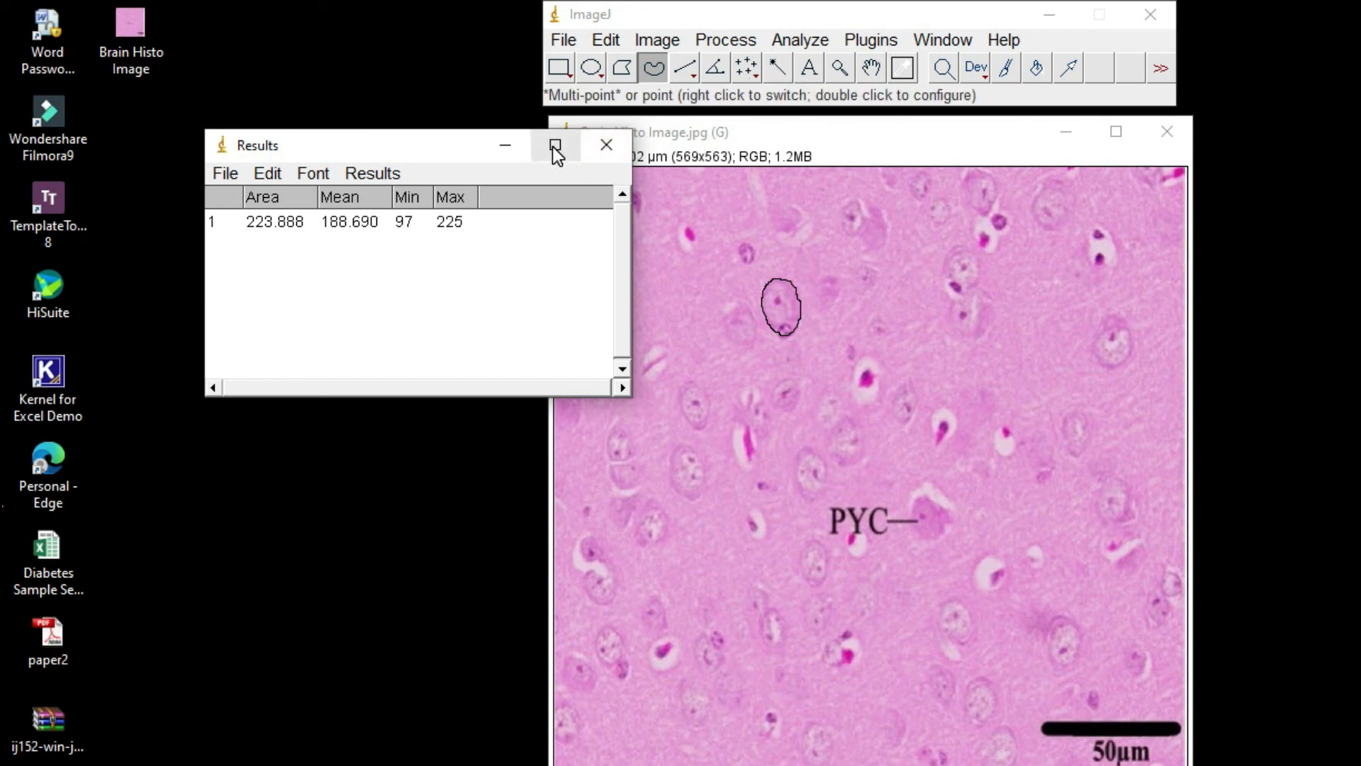
left_click(509, 146)
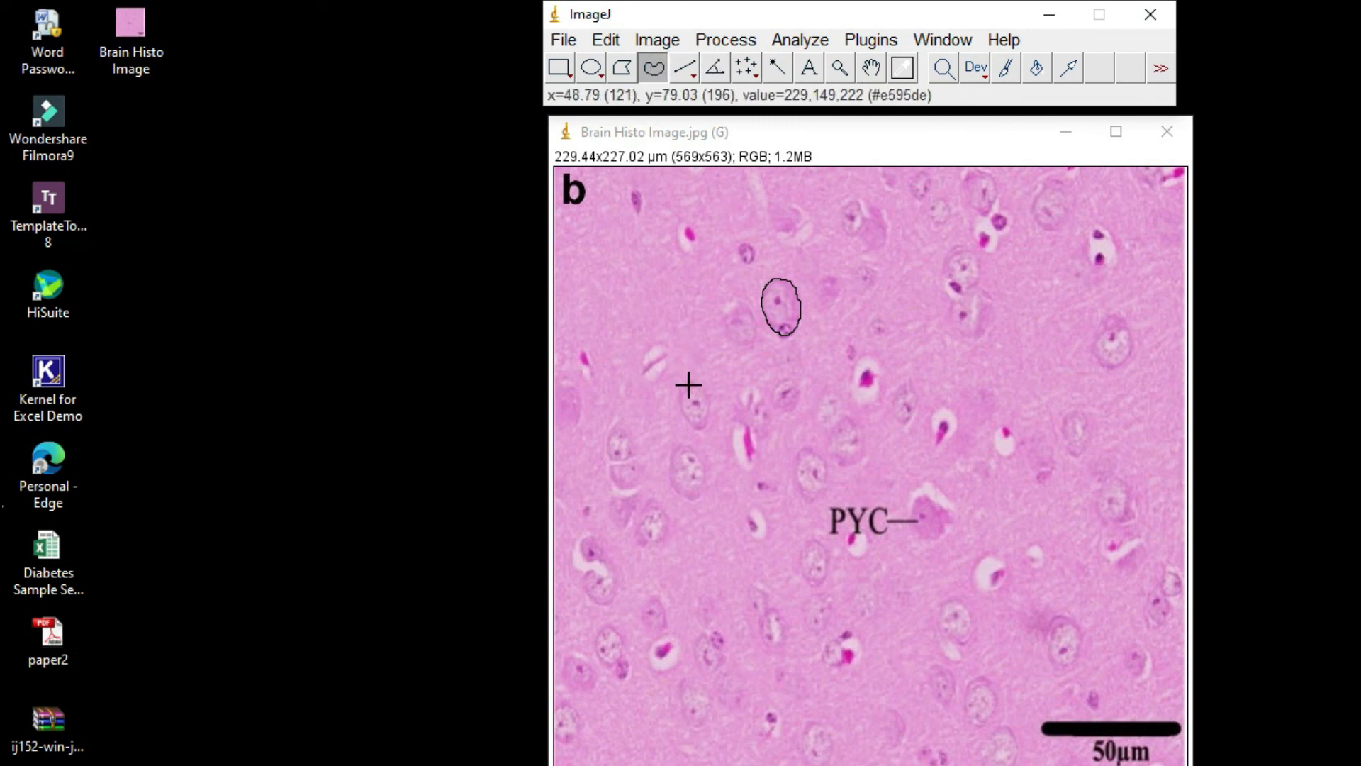
Outline the small oval cell below and left of the measured one freehand and apply Add Noise to it
mouse_move(688, 385)
left_mouse_down()
mouse_move(700, 427)
mouse_move(707, 402)
mouse_move(691, 387)
left_mouse_up()
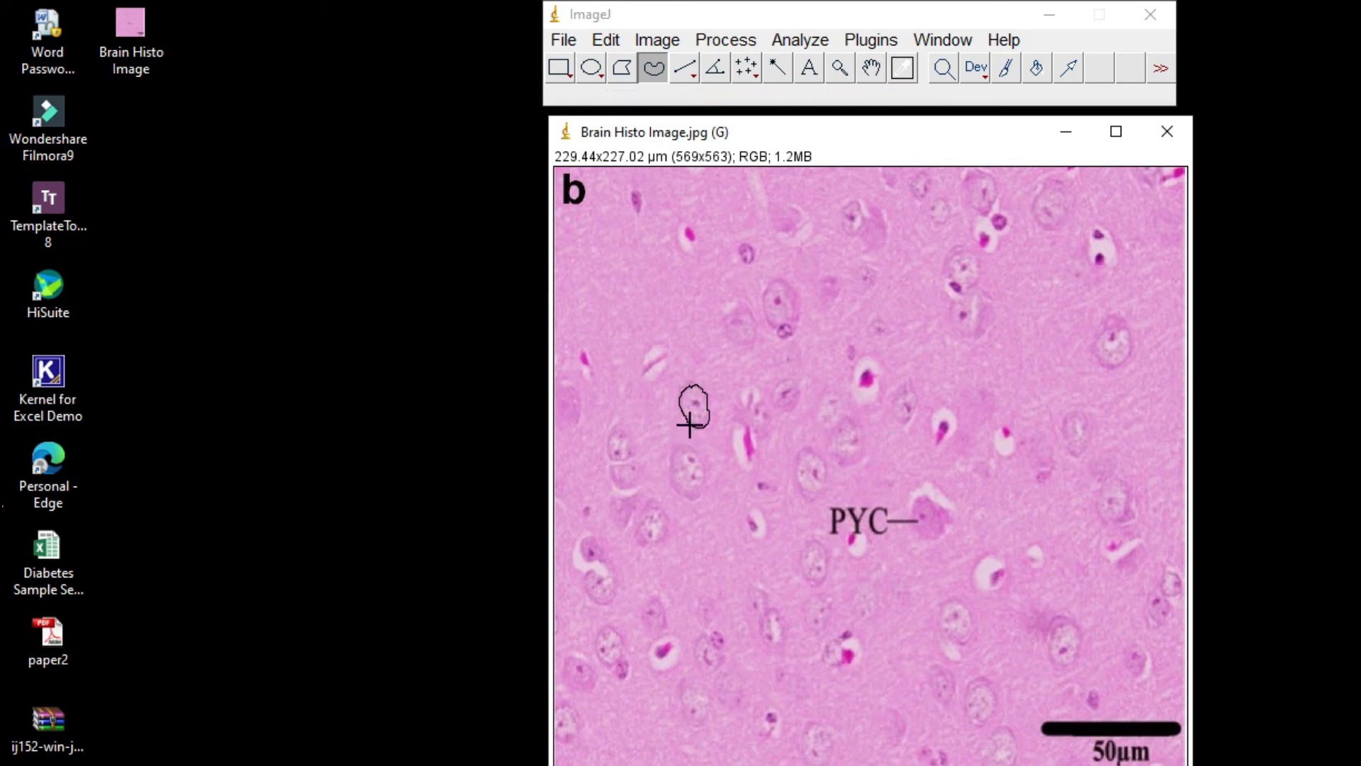
left_click(725, 40)
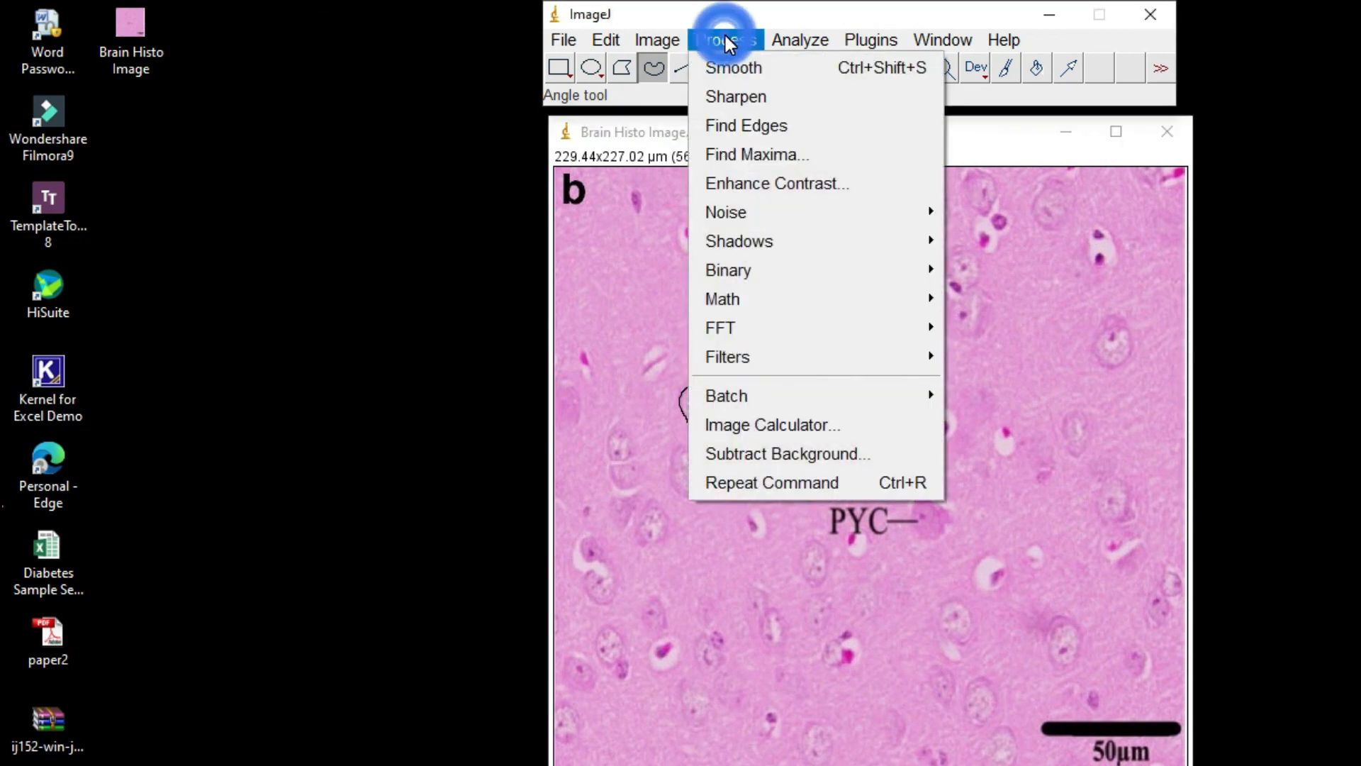
mouse_move(738, 216)
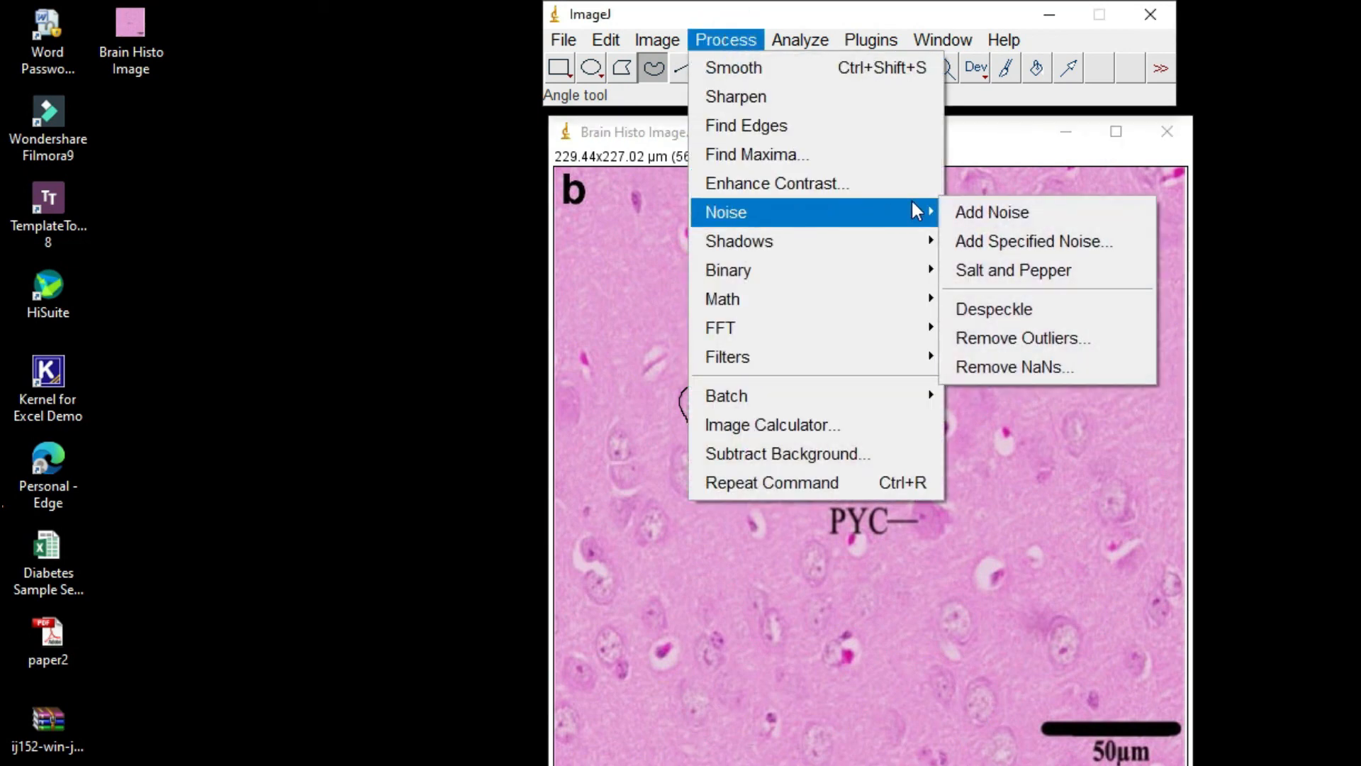
left_click(954, 208)
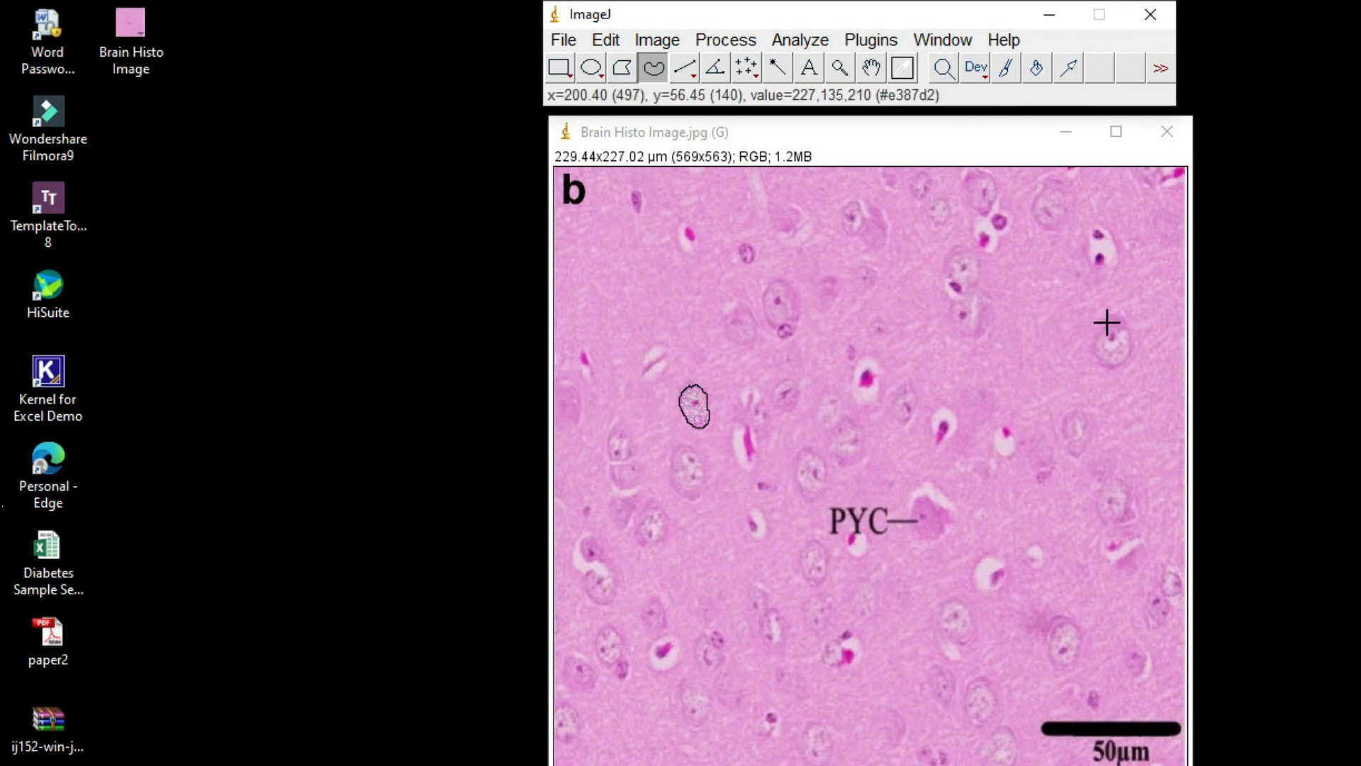
Outline the cell near the image's upper right edge with a freehand selection and apply Add Noise to it
mouse_move(1104, 323)
left_mouse_down()
mouse_move(1099, 356)
mouse_move(1122, 360)
mouse_move(1127, 324)
mouse_move(1105, 323)
left_mouse_up()
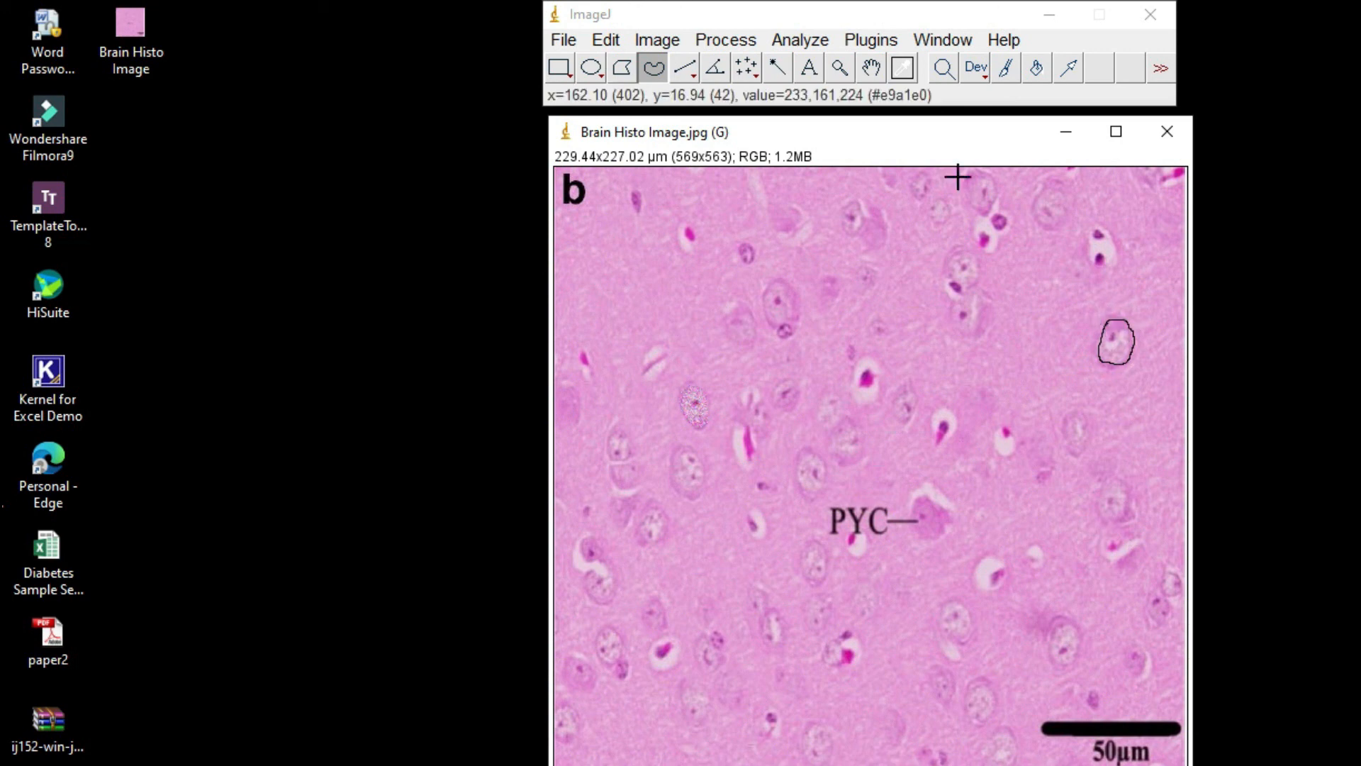
left_click(751, 43)
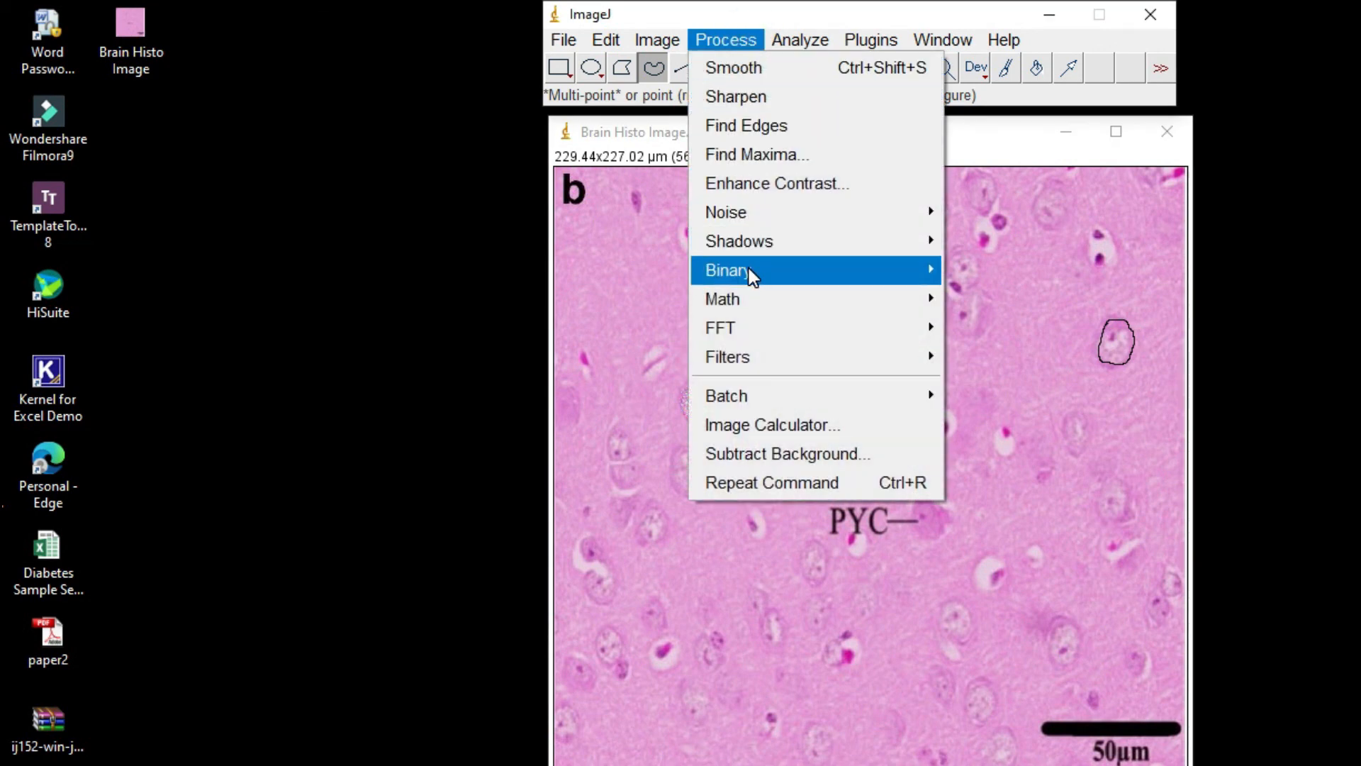
mouse_move(781, 220)
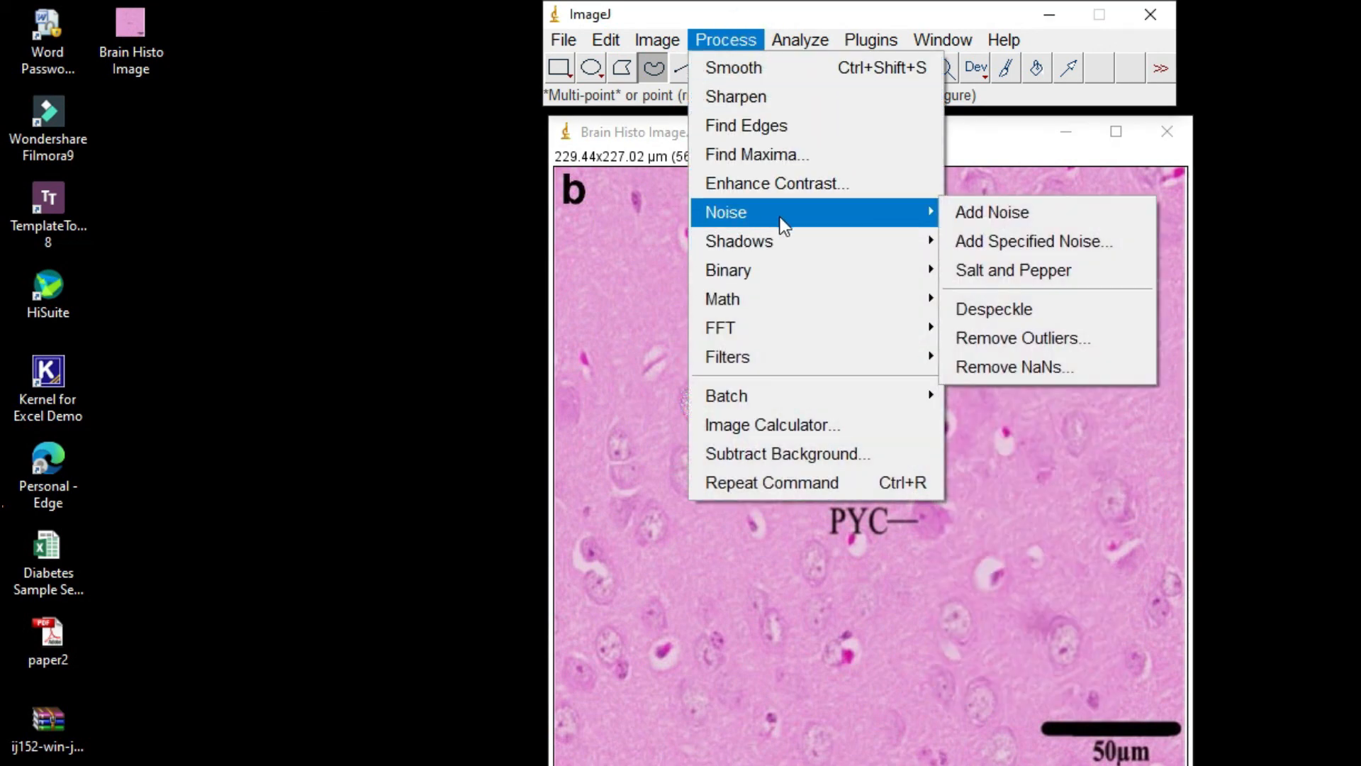
left_click(991, 213)
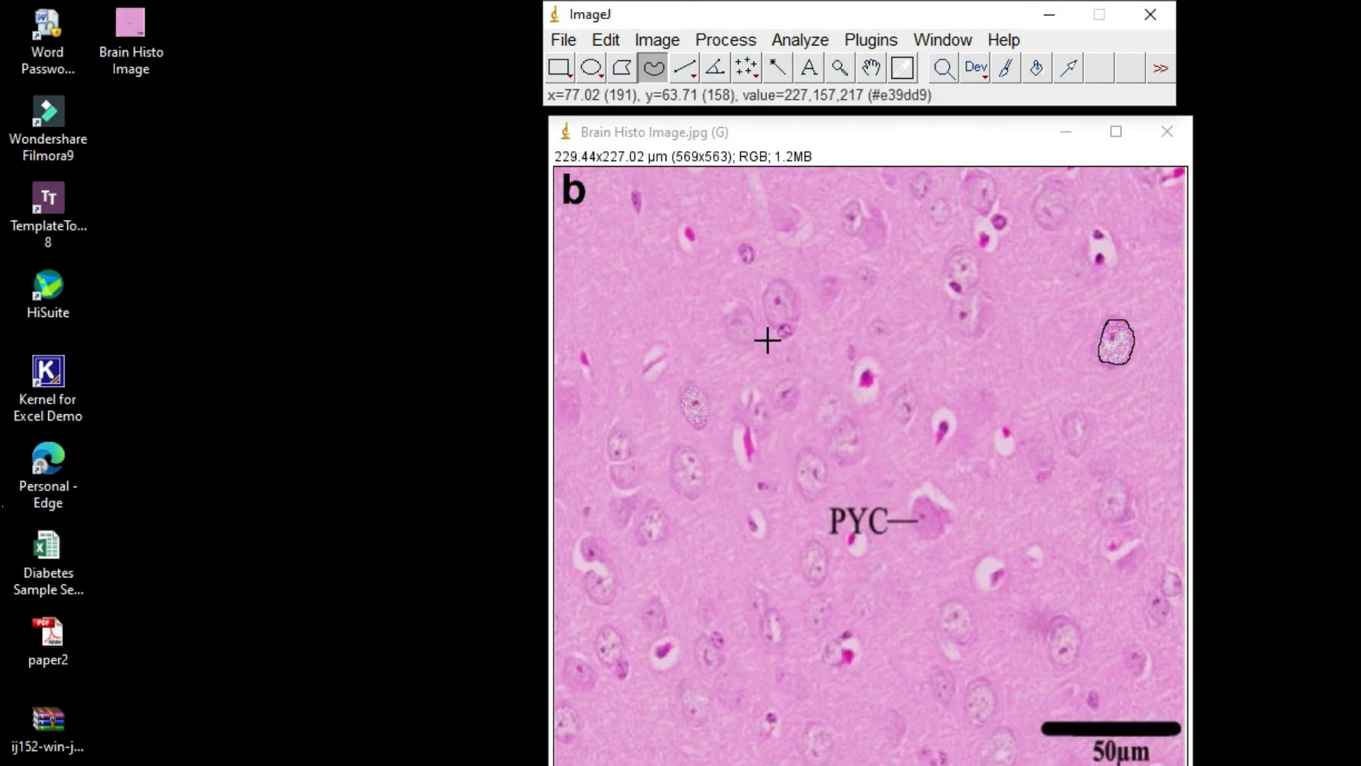
Outline the large oval cell in the image's upper-left quarter with a freehand selection and fill it with white
mouse_move(784, 282)
left_mouse_down()
mouse_move(765, 292)
mouse_move(778, 336)
mouse_move(794, 293)
mouse_move(780, 277)
mouse_move(764, 296)
left_mouse_up()
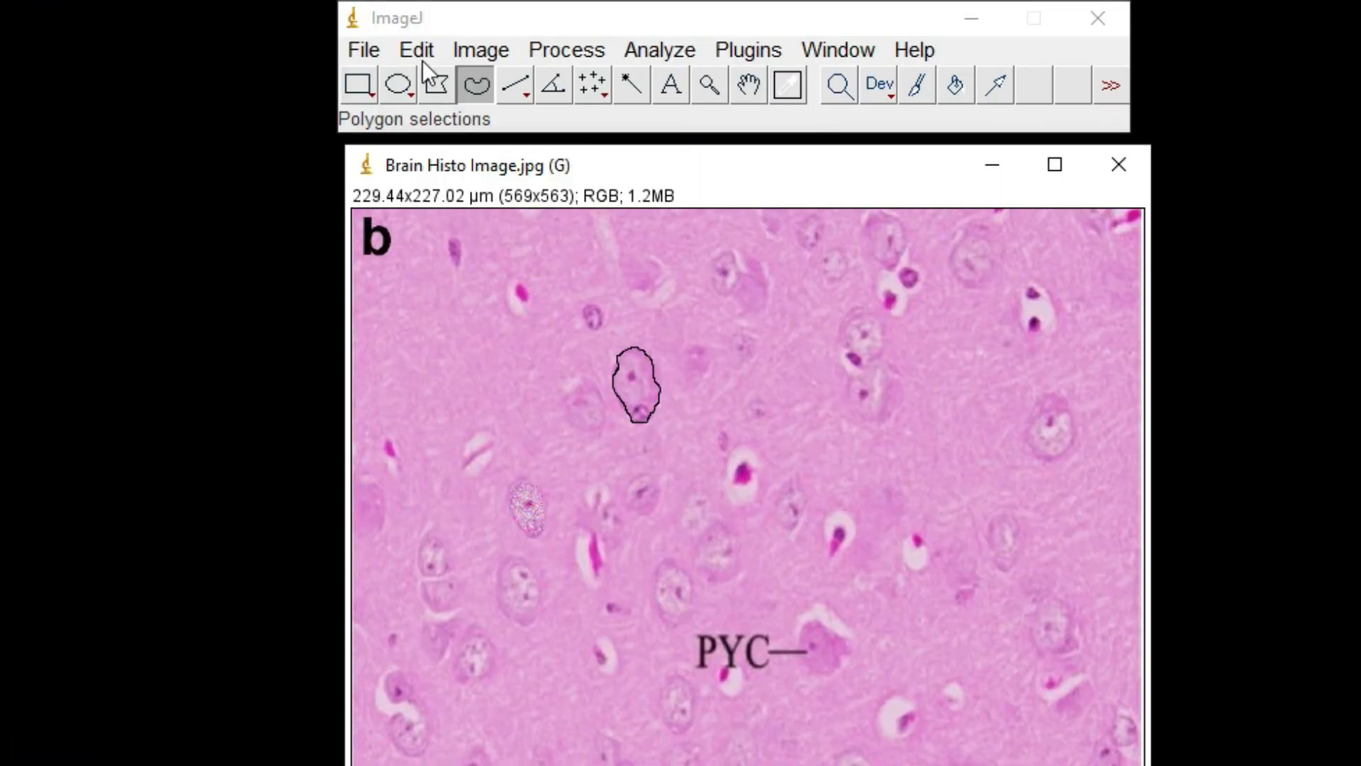
left_click(606, 39)
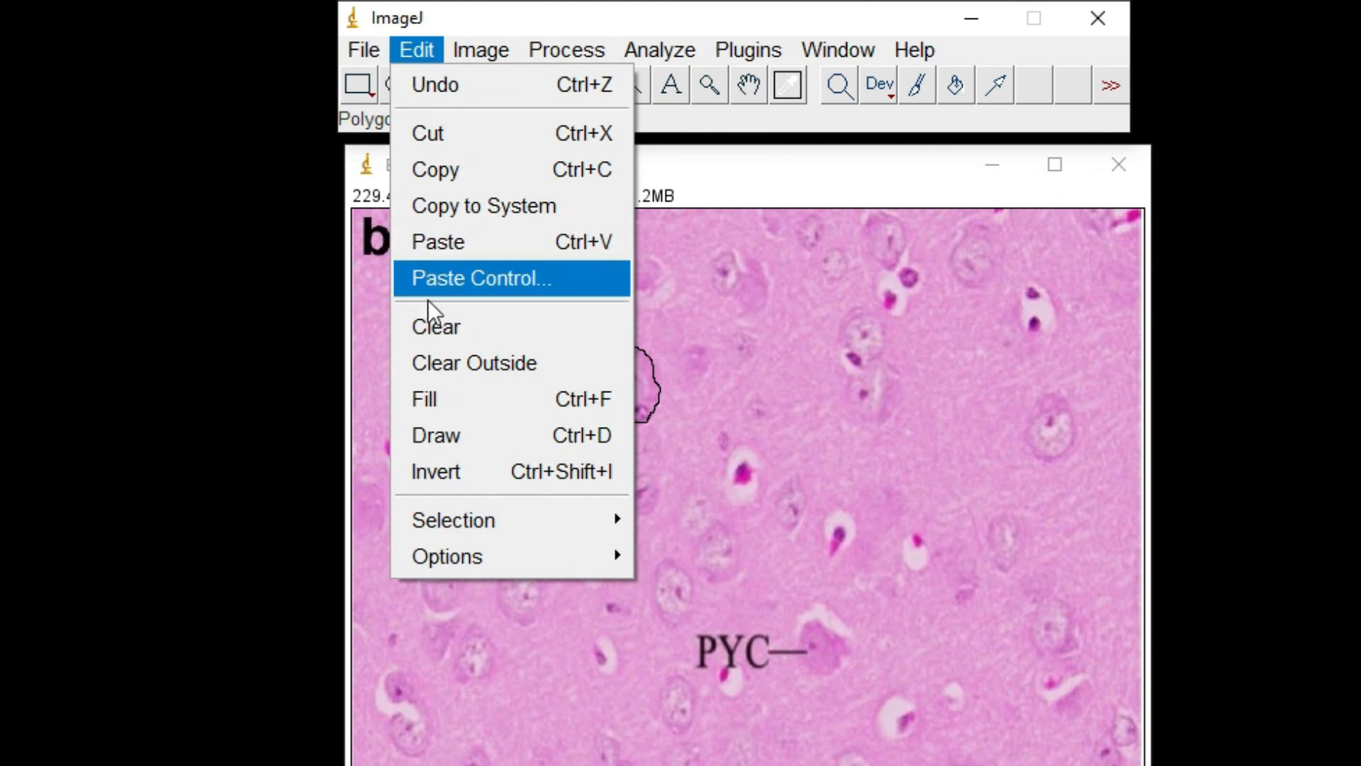
left_click(536, 394)
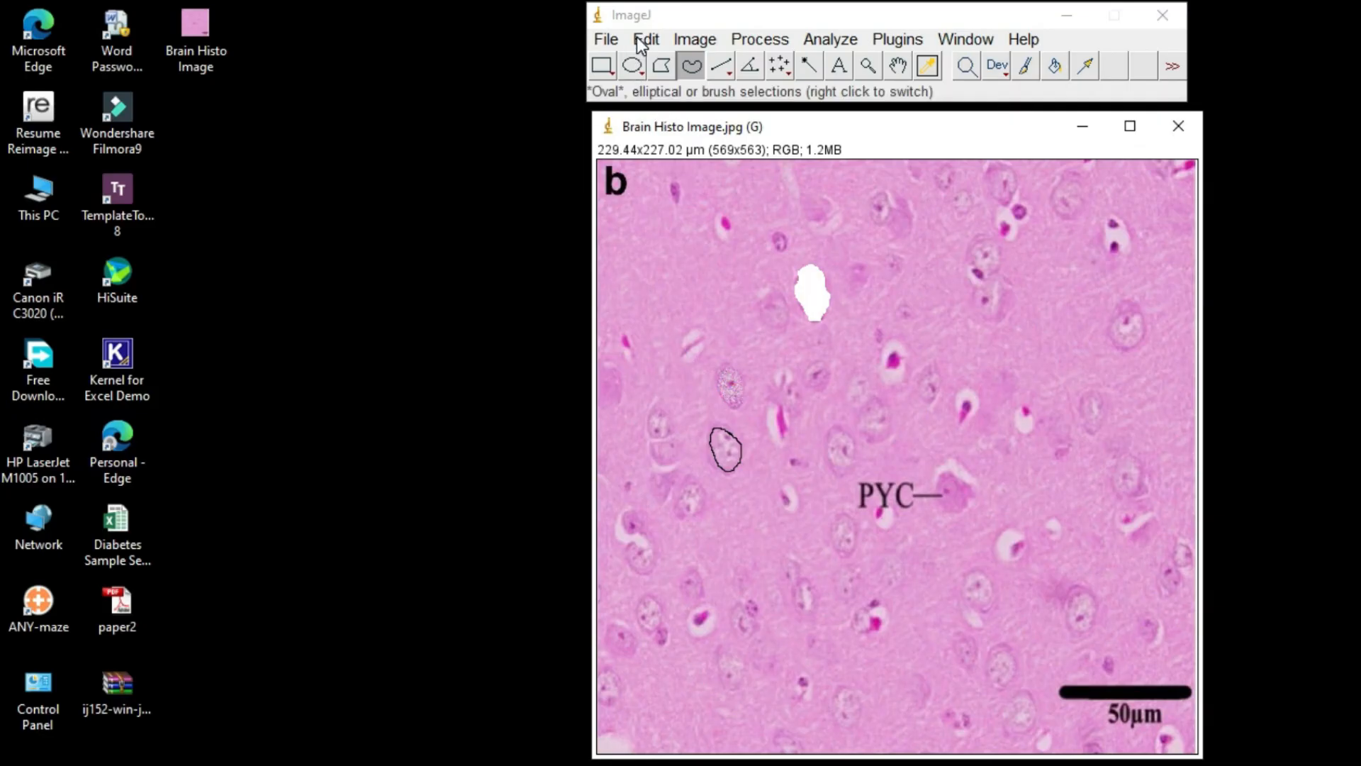
Fill the outlined cell just below the small noise-treated cell on the image's left side with orange
left_click(645, 40)
left_click(649, 305)
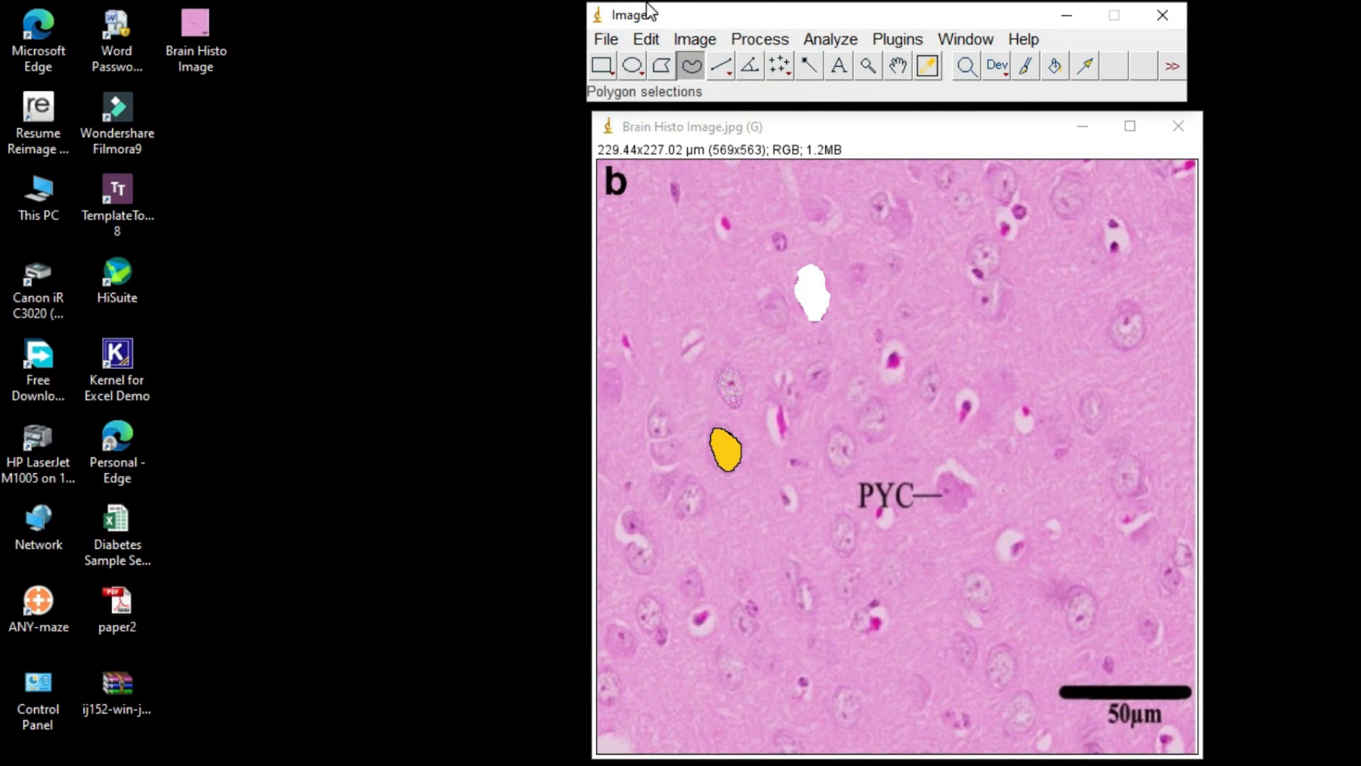
Change the foreground colour to pink in the colour options
left_click(647, 40)
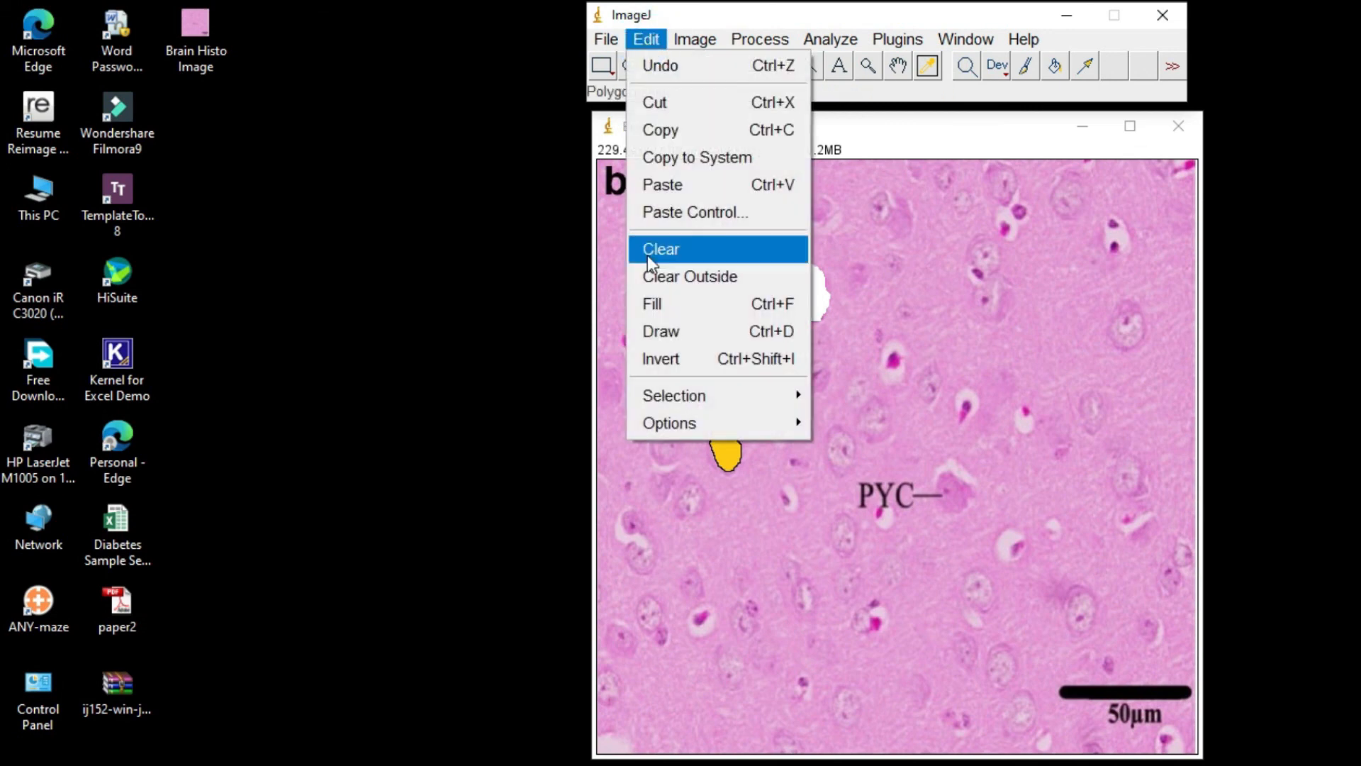
mouse_move(765, 424)
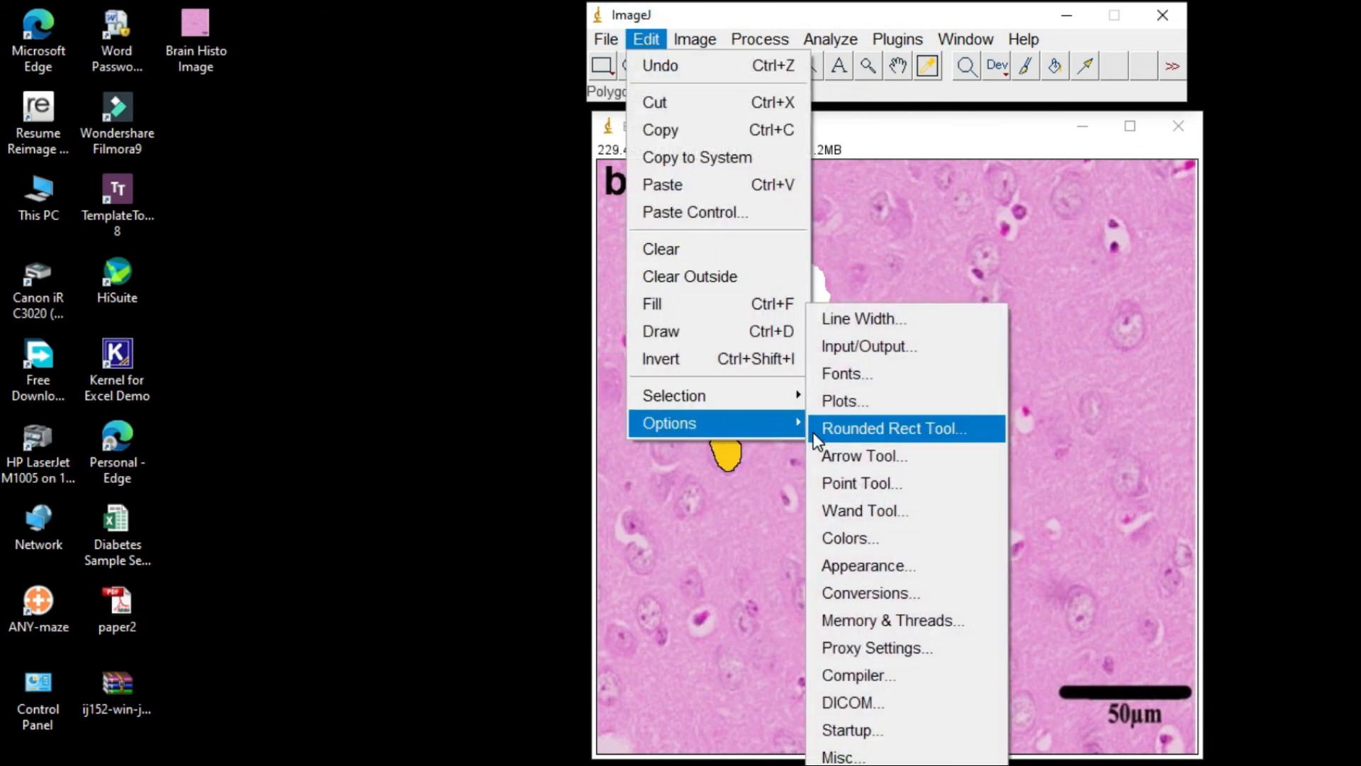
left_click(843, 541)
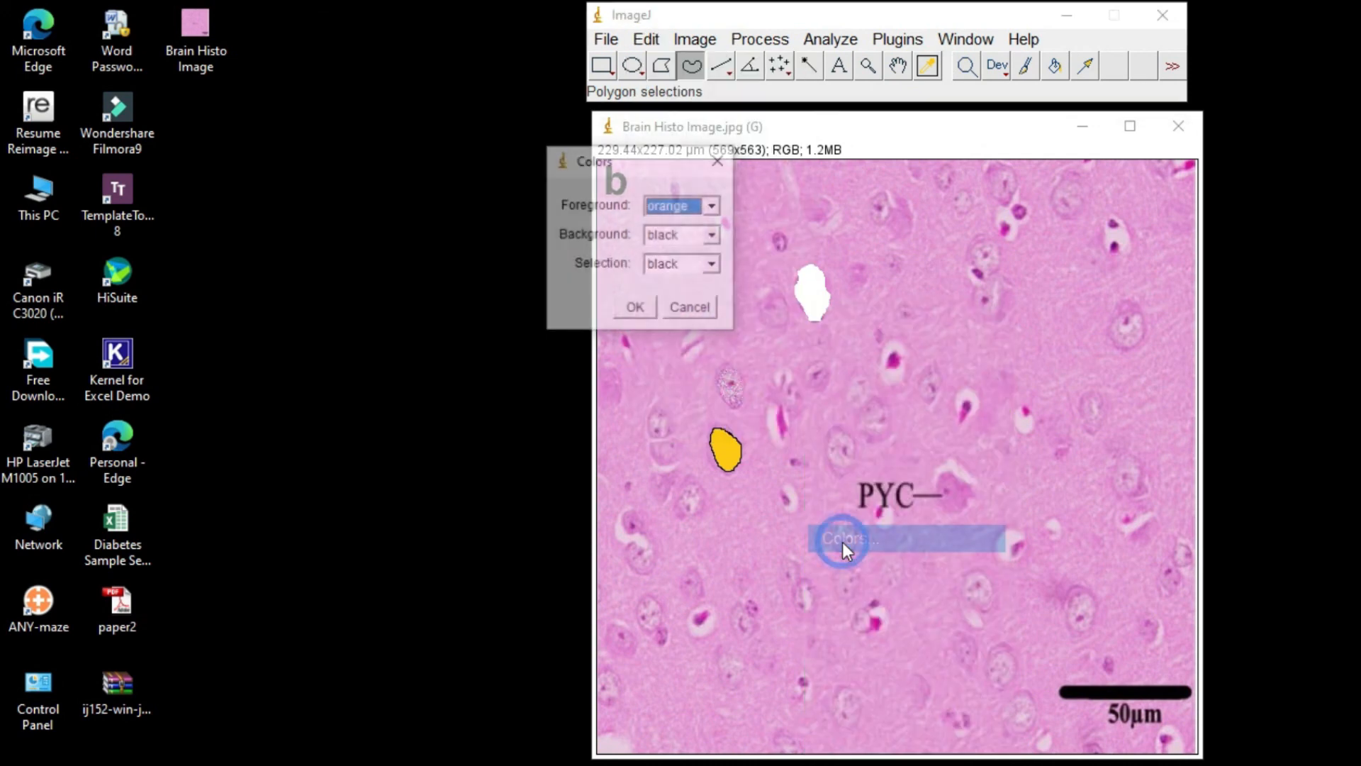
left_click(712, 207)
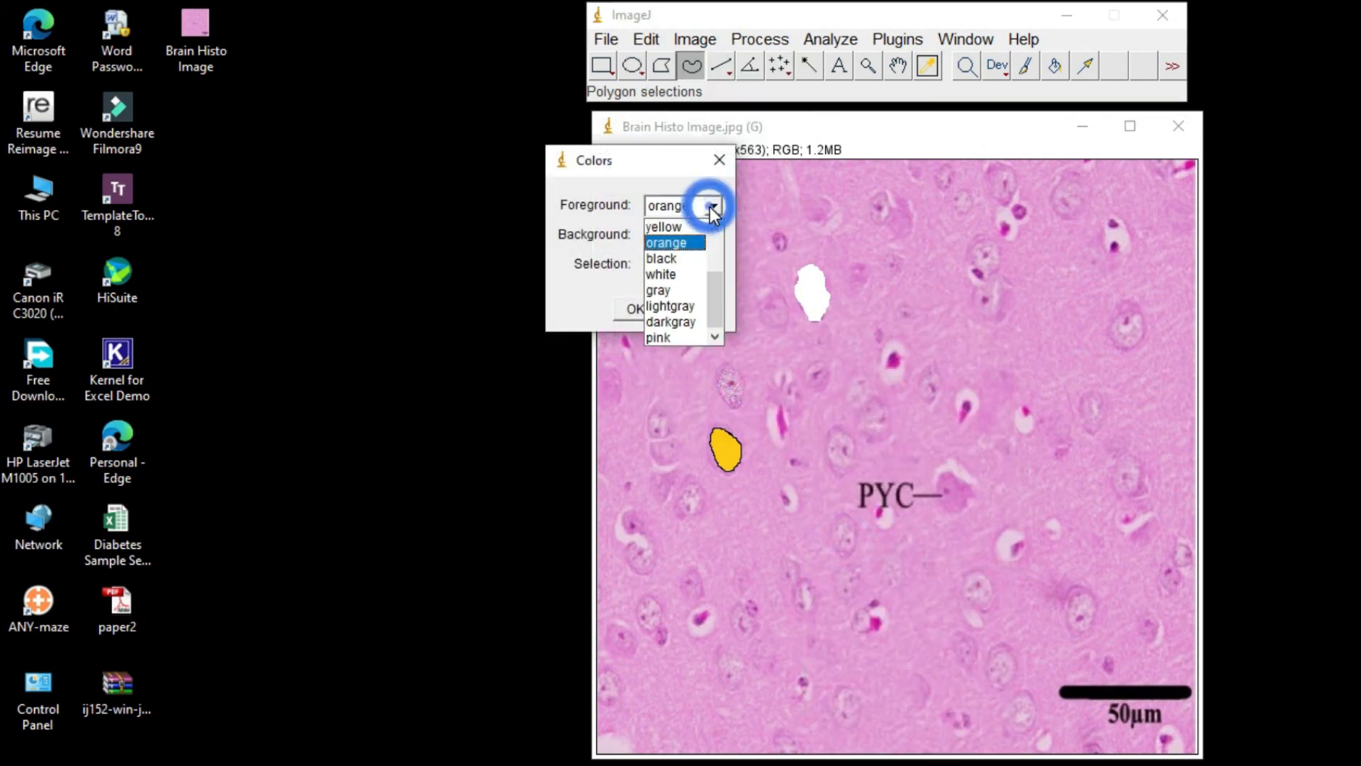
left_click(675, 338)
left_click(649, 307)
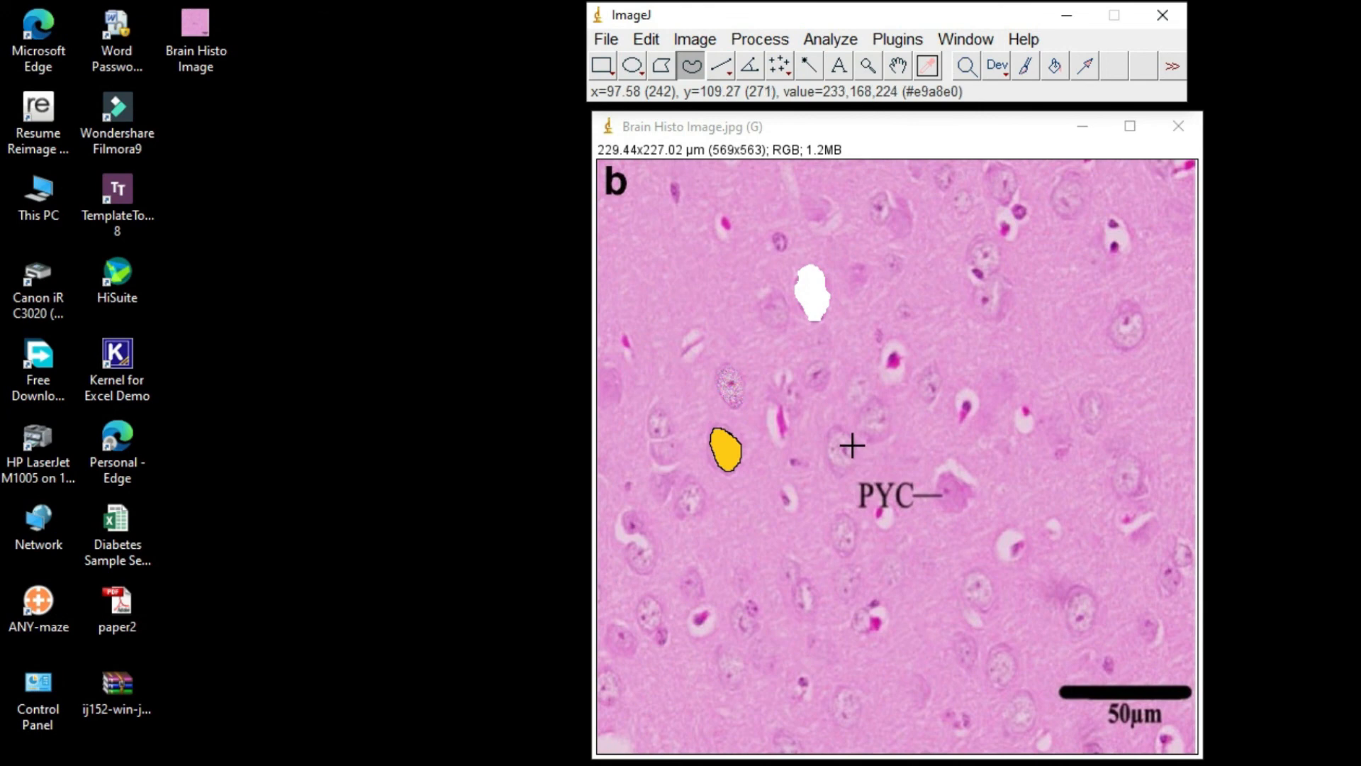
Outline the oval cell just above and left of the PYC label with a freehand selection and fill it with pink
mouse_move(852, 445)
left_mouse_down()
mouse_move(836, 435)
mouse_move(827, 446)
mouse_move(842, 473)
mouse_move(850, 442)
left_mouse_up()
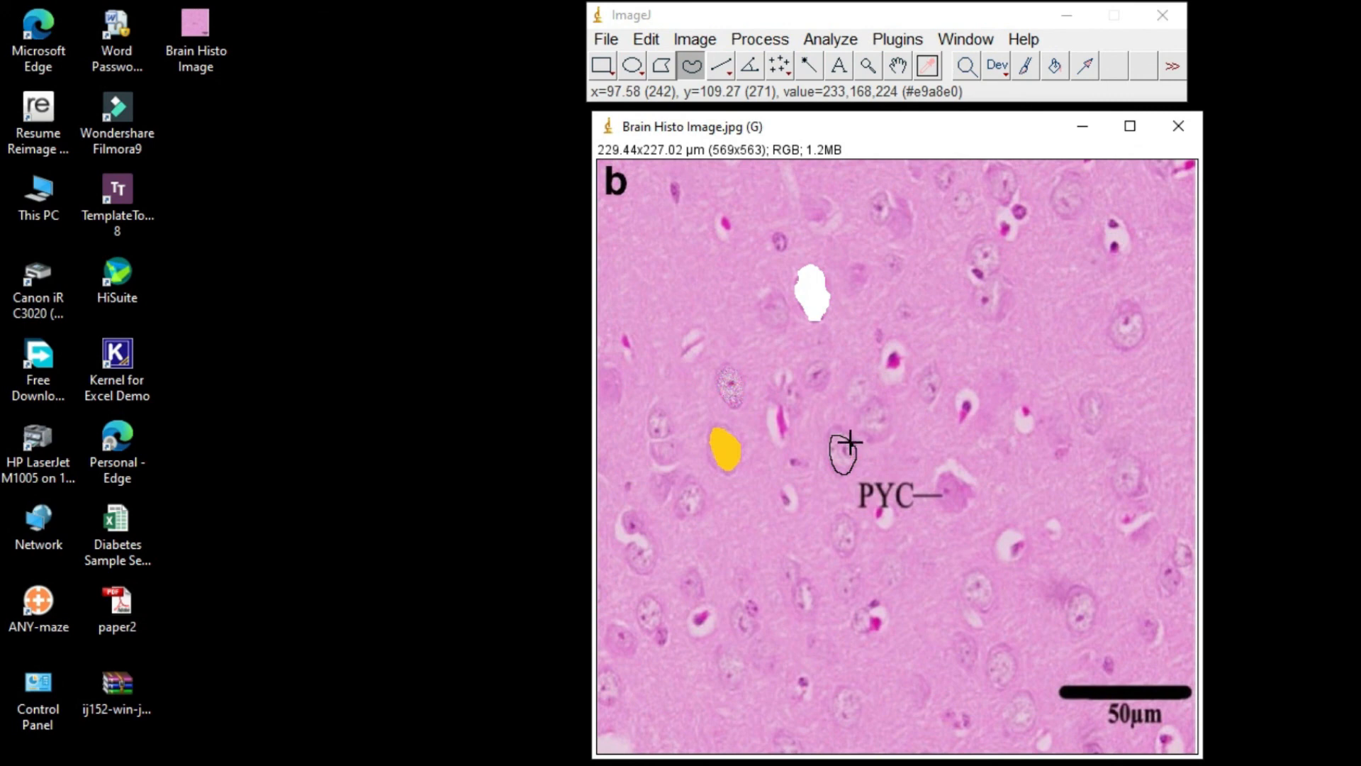
left_click(645, 39)
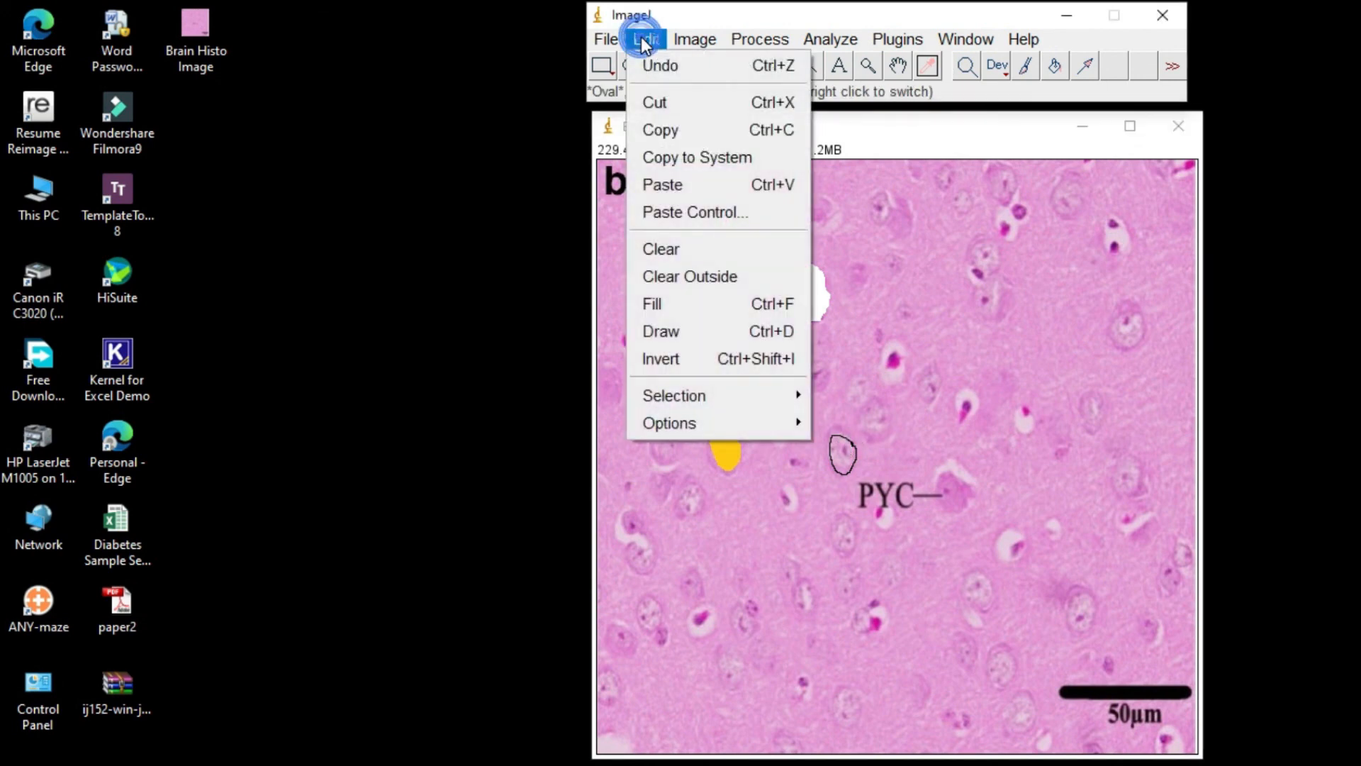
left_click(665, 304)
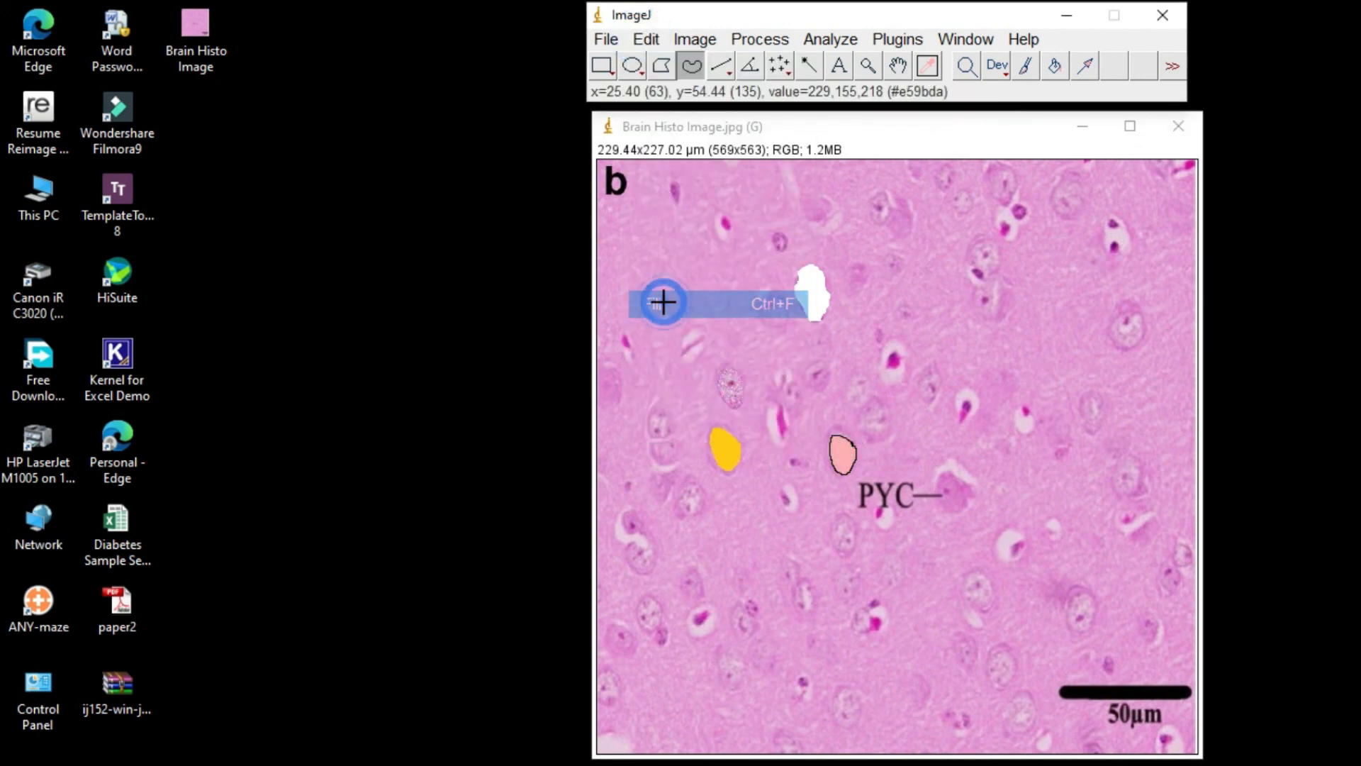